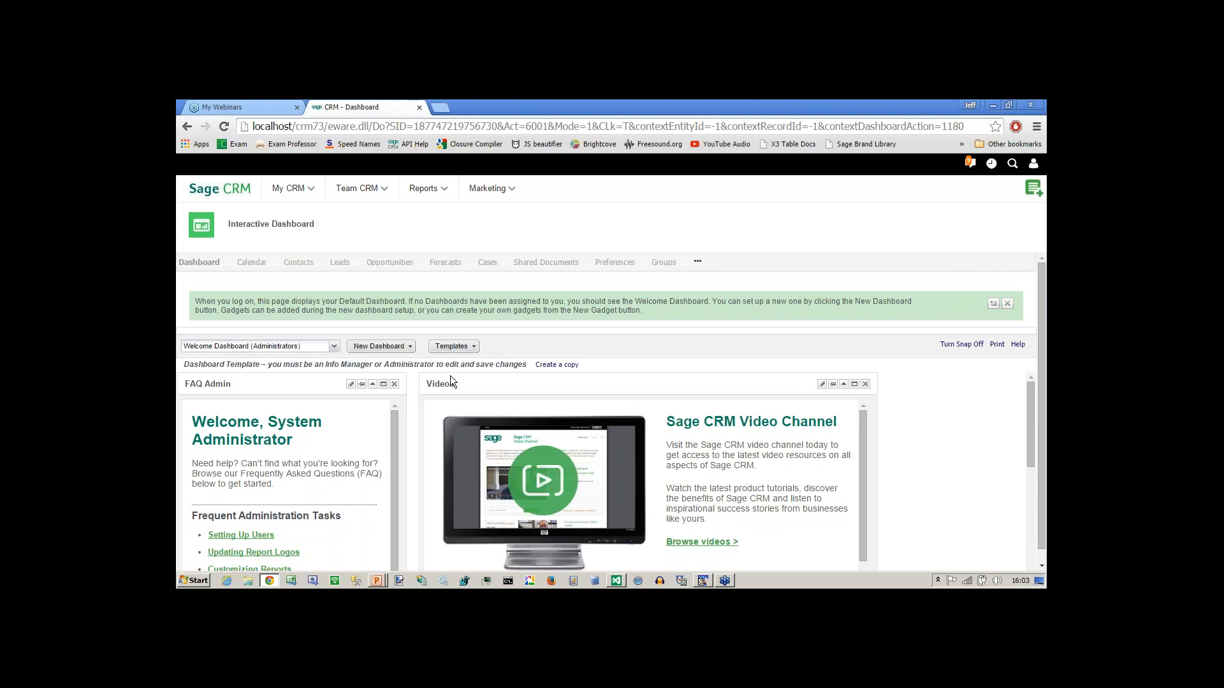
Search all companies from the Opportunities tab and open 3G Homes from the 1203 results.
click(377, 262)
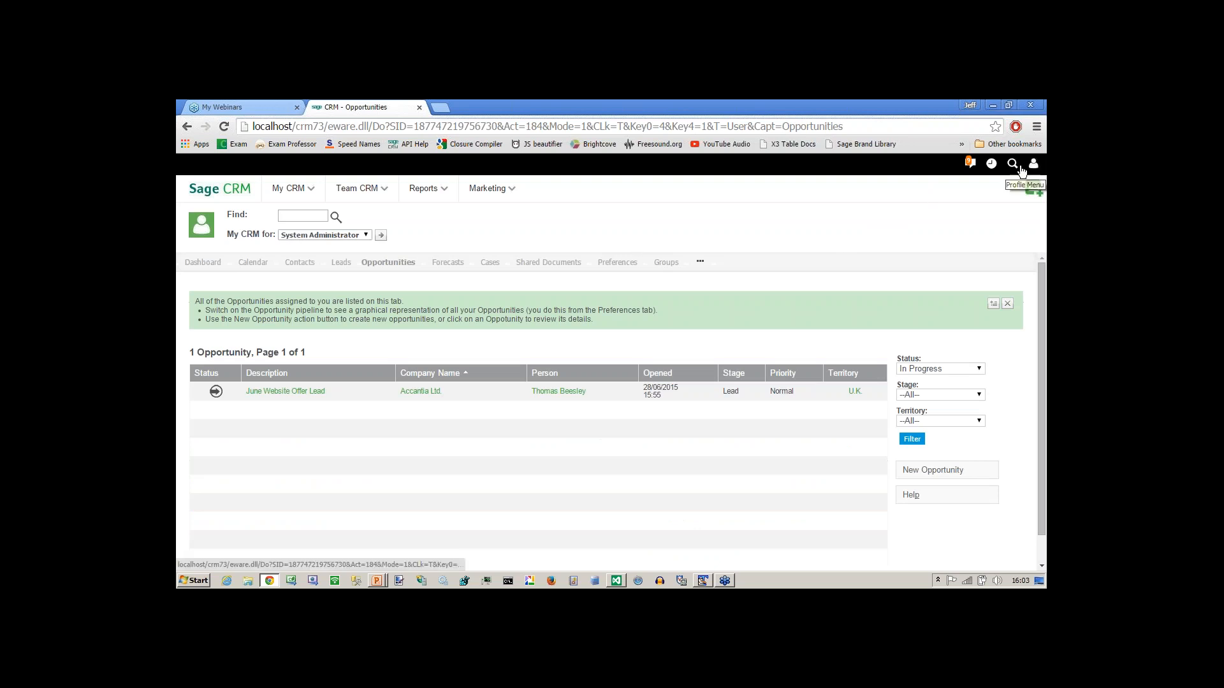
mouse_move(1014, 166)
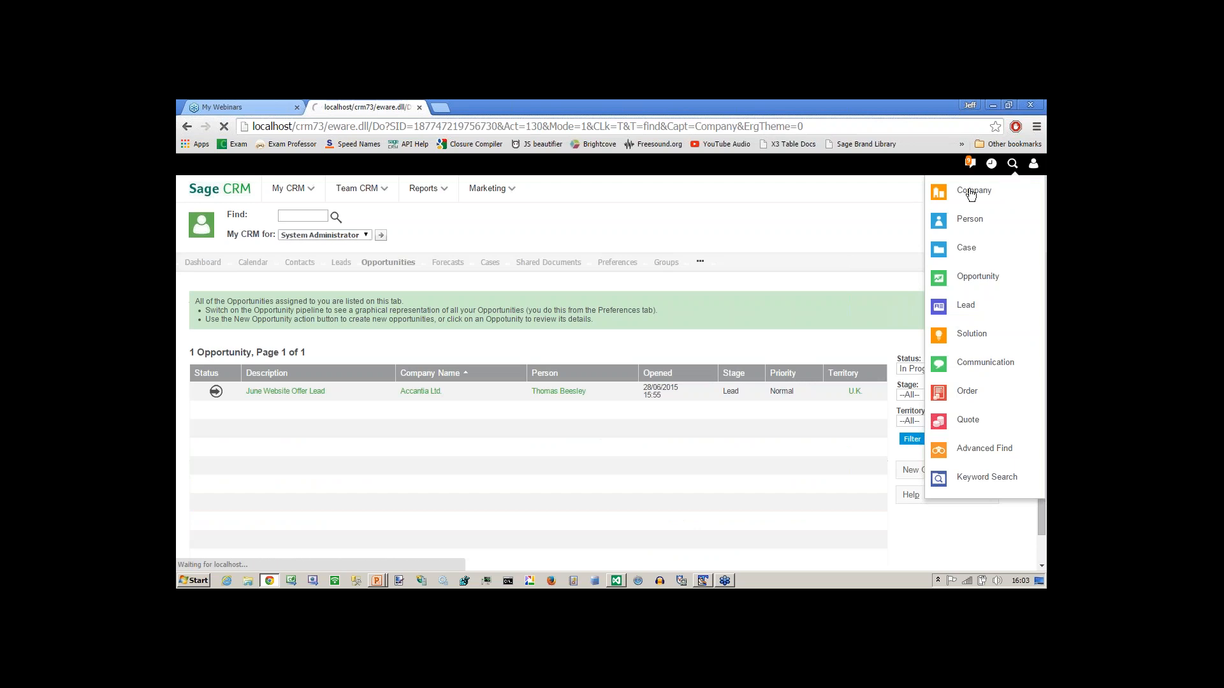
click(970, 191)
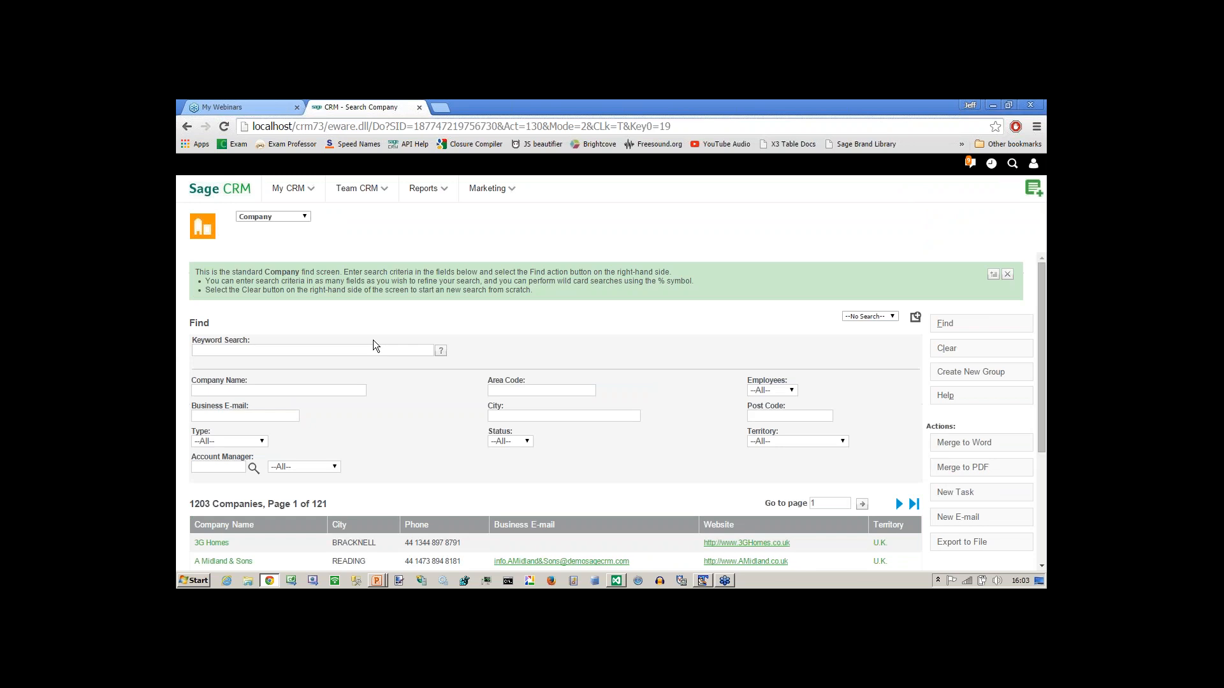
drag(1041, 414, 1041, 489)
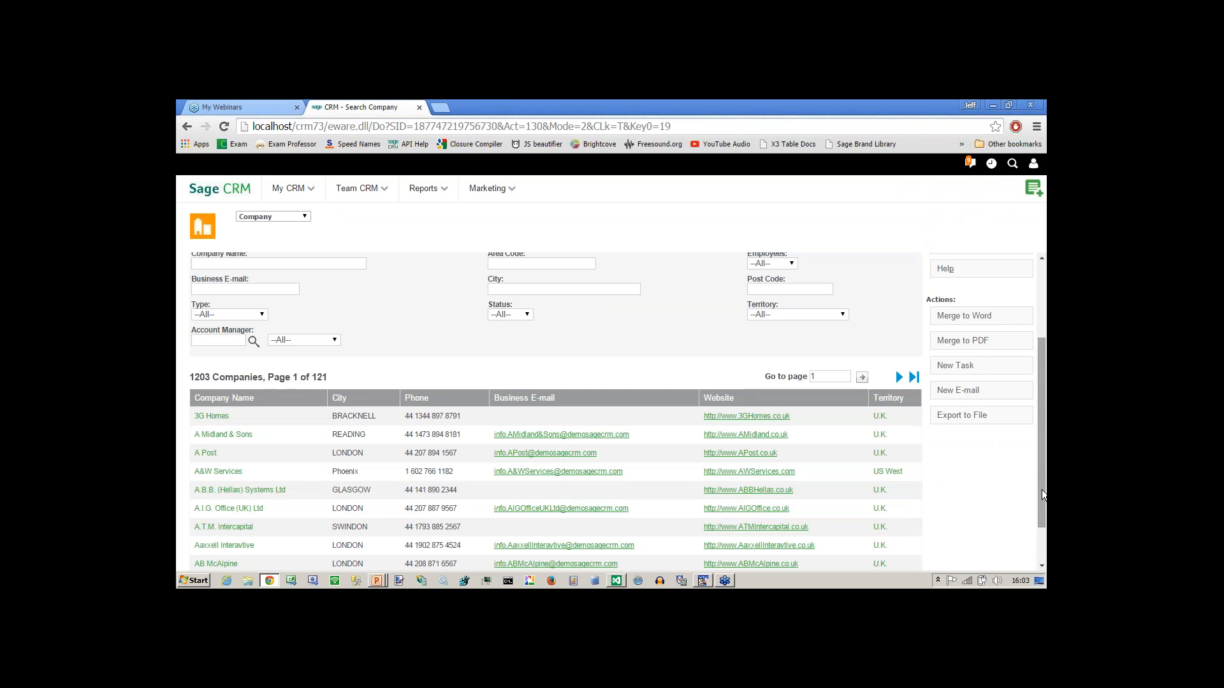
click(233, 433)
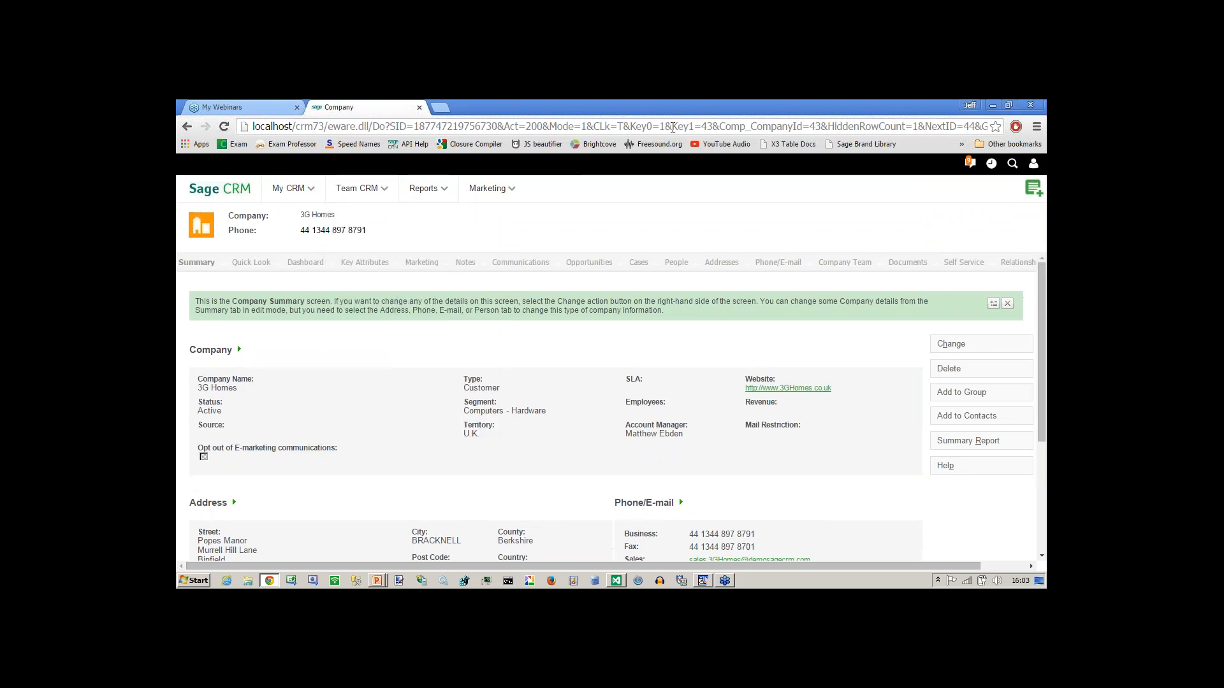
Highlight 3G Homes' Key1=43 id in the URL, then open case 5-3 from its Cases list.
drag(672, 126, 712, 127)
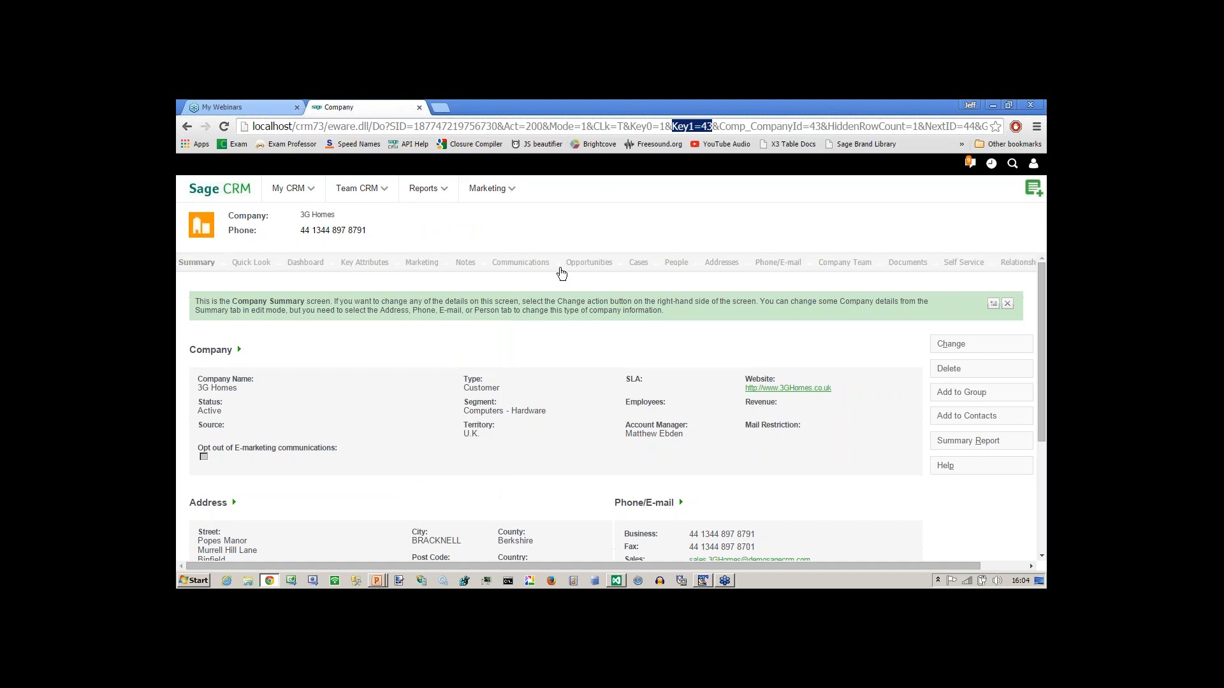
click(639, 267)
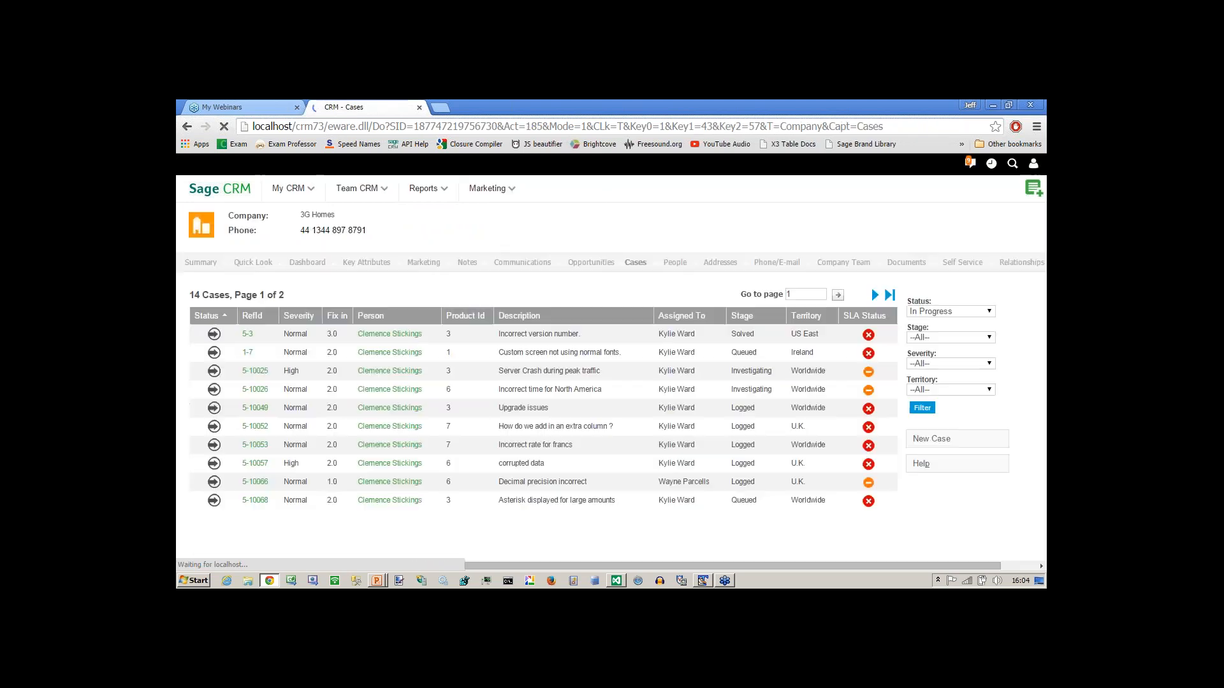
click(214, 335)
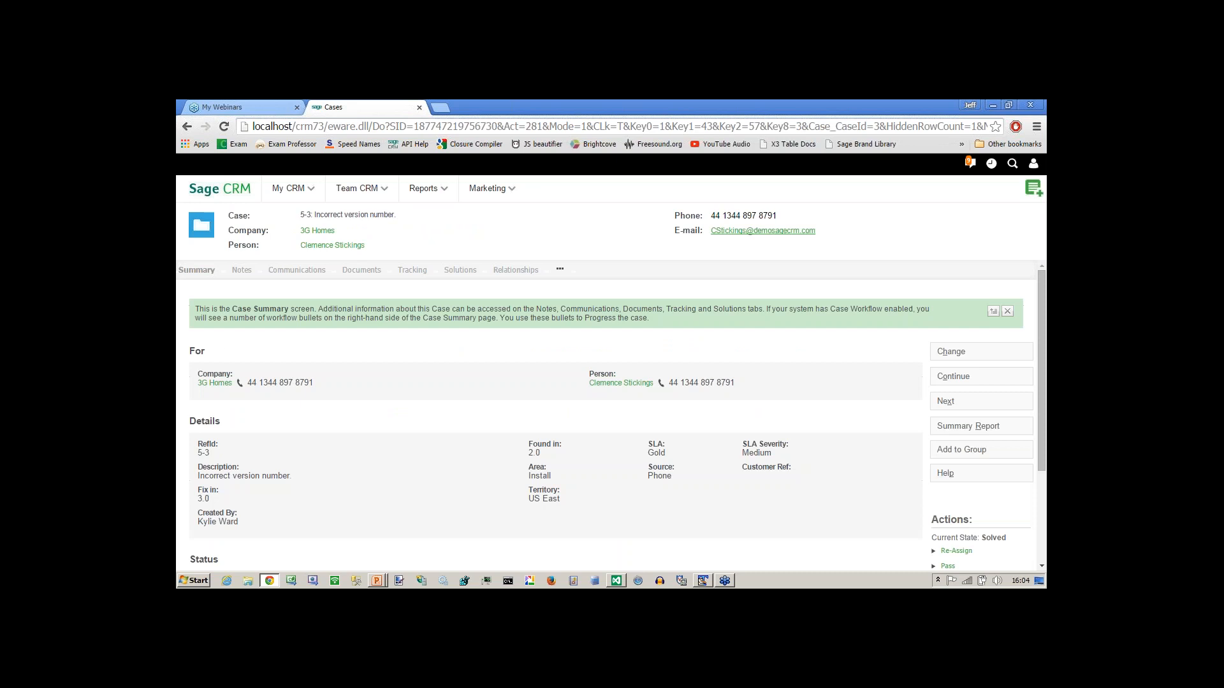
Edit case 5-3, erase its Description text, and save with the required field blank.
click(949, 352)
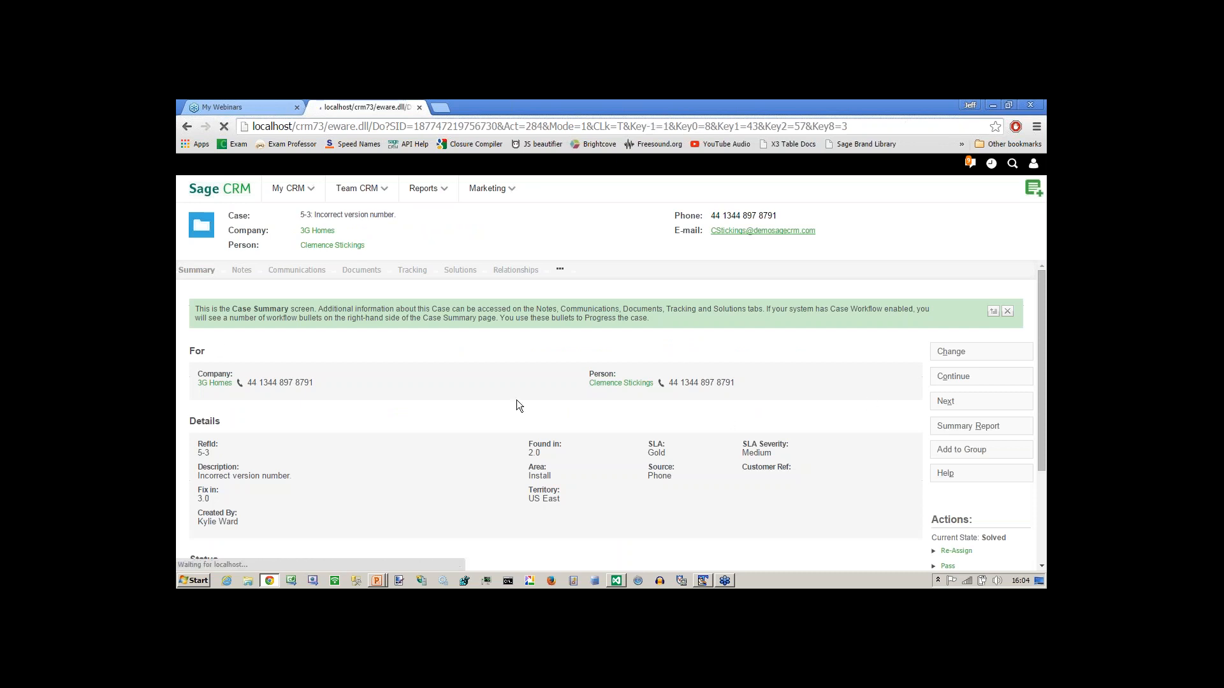
click(254, 339)
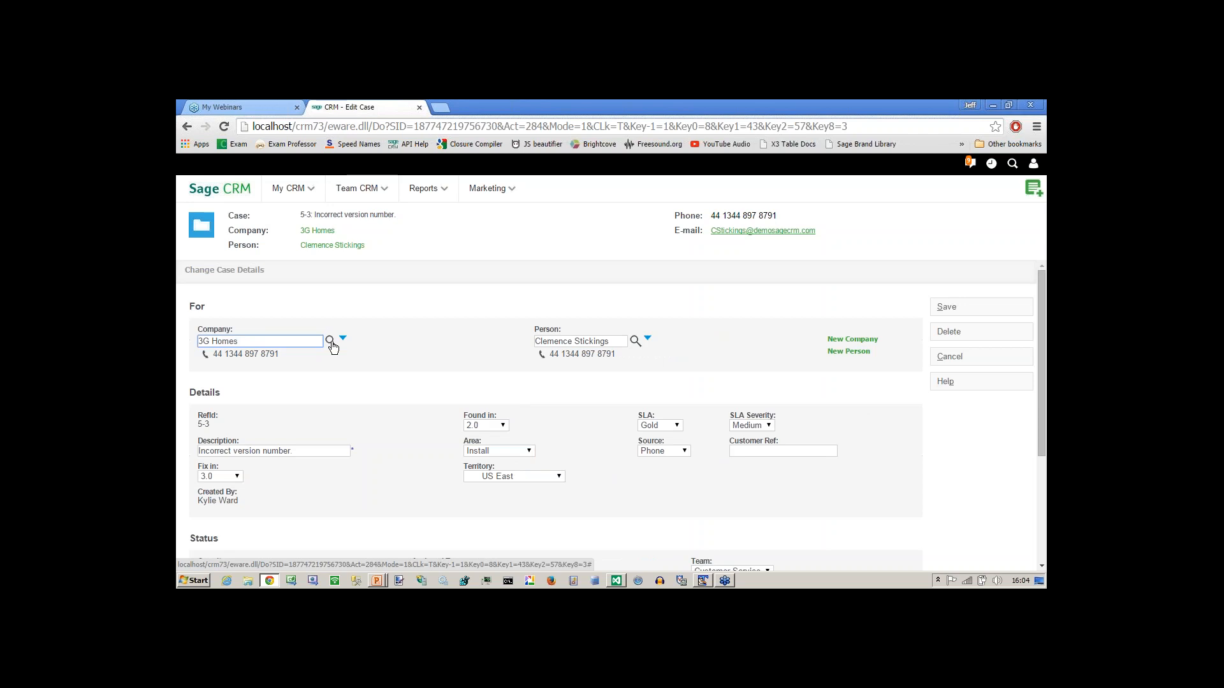
click(306, 451)
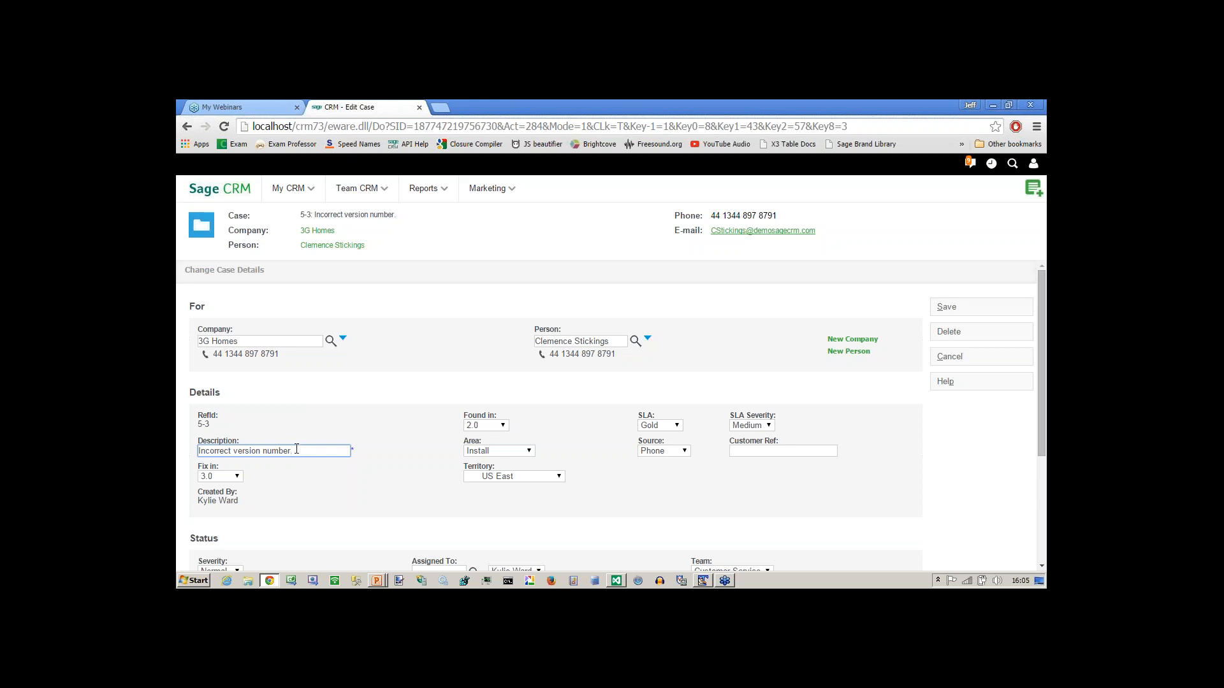
drag(304, 451, 194, 450)
key(BackSpace)
double_click(353, 452)
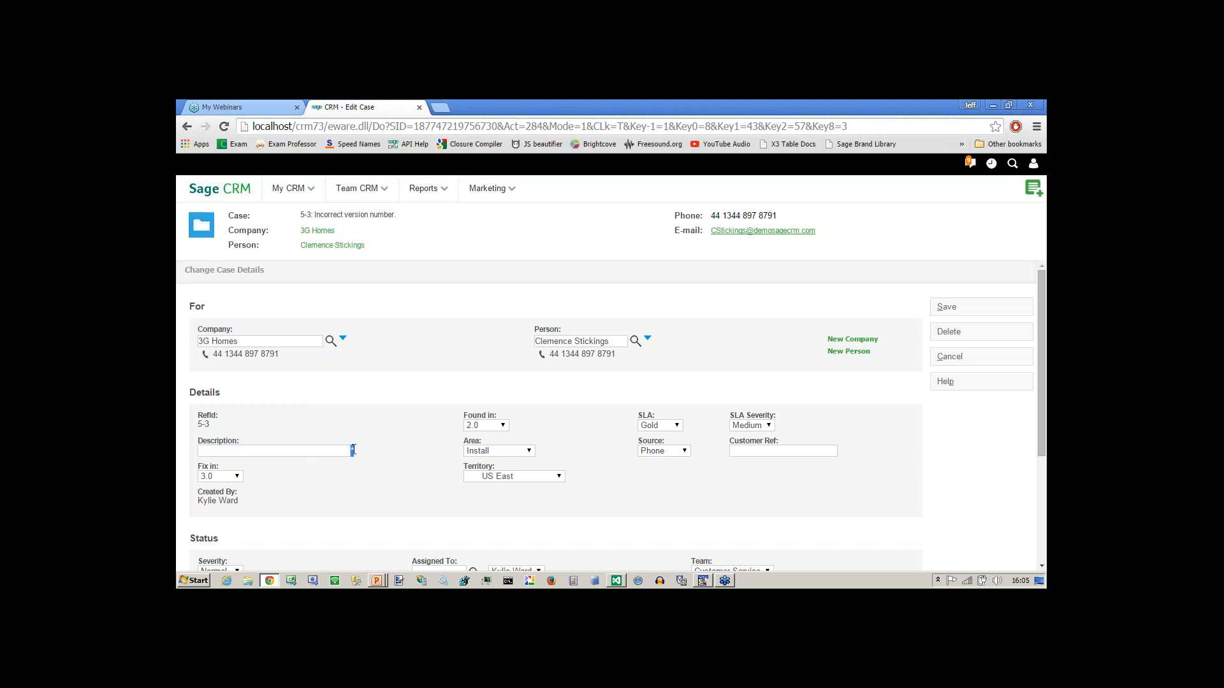
click(944, 312)
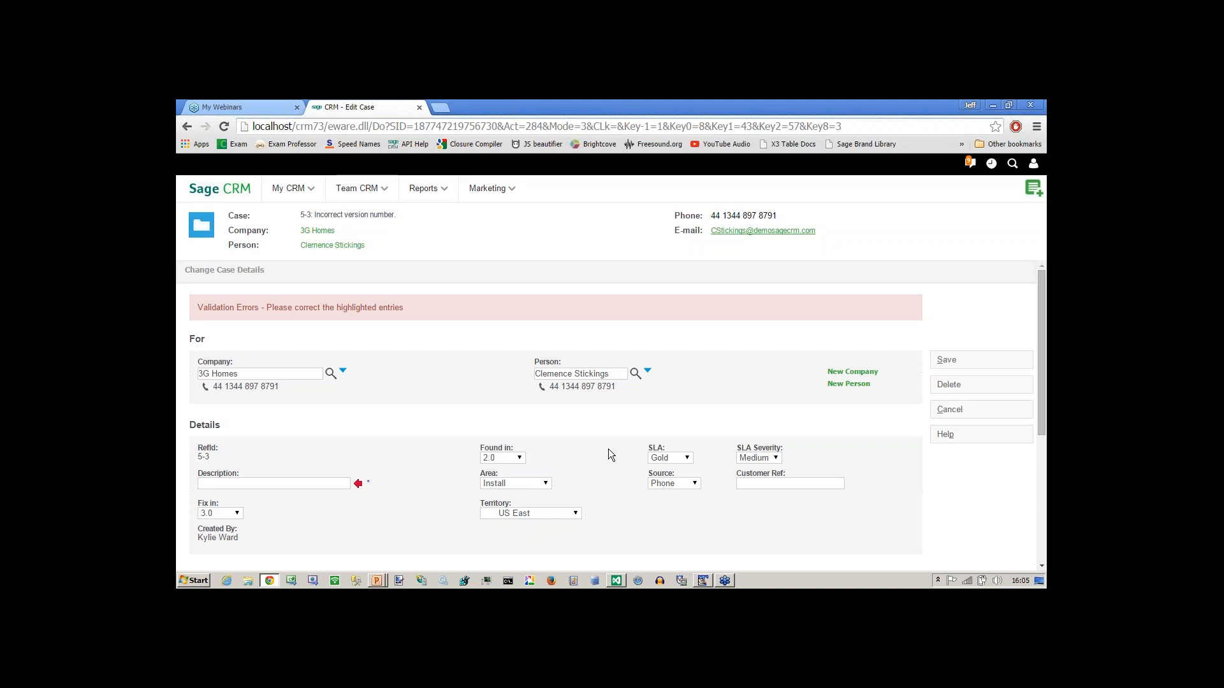
Look over the Area choices, then cancel the edit of case 5-3.
click(548, 485)
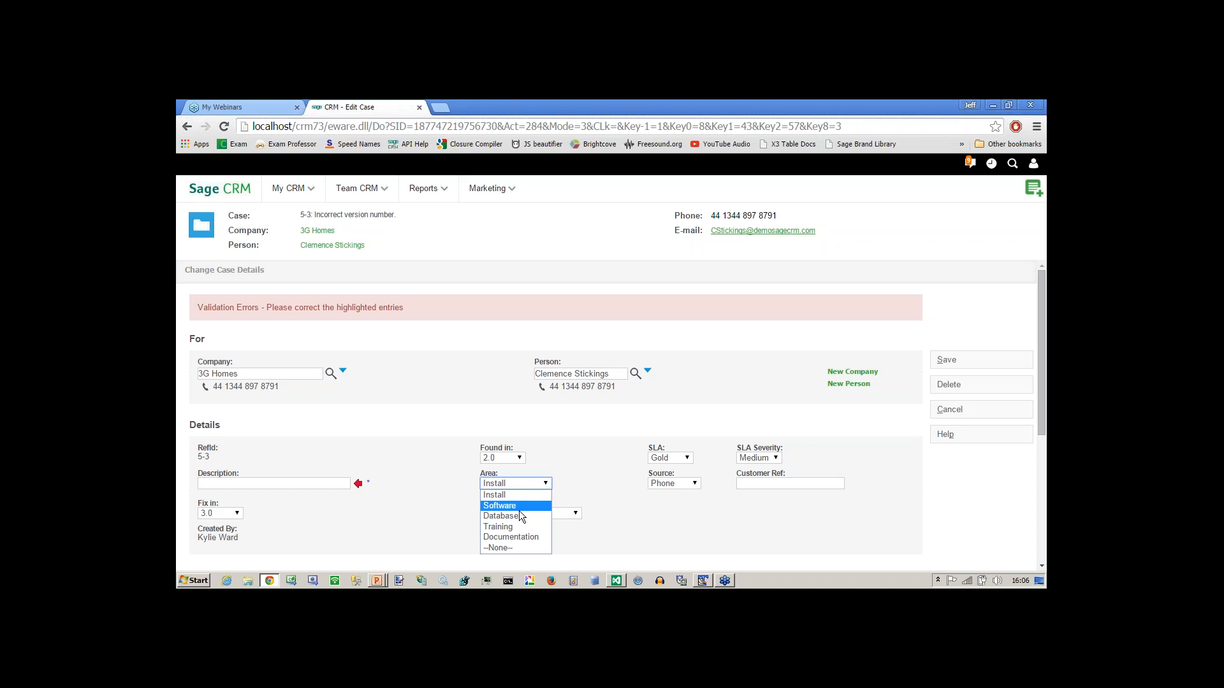
click(265, 486)
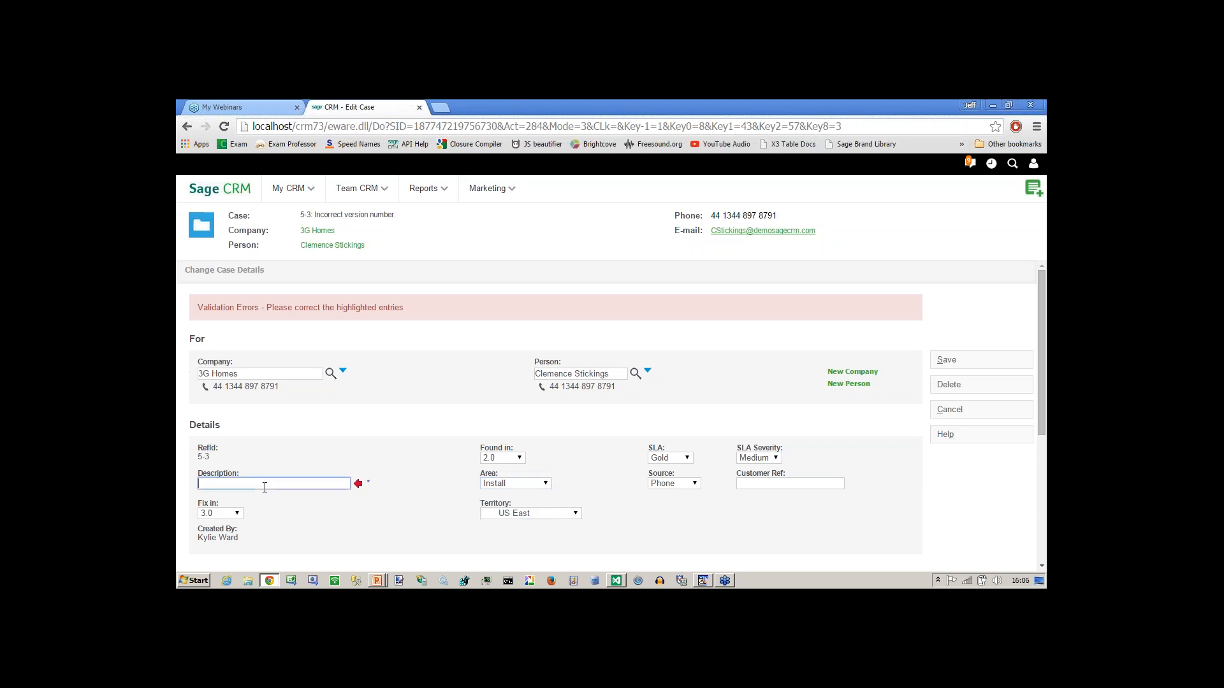
click(959, 413)
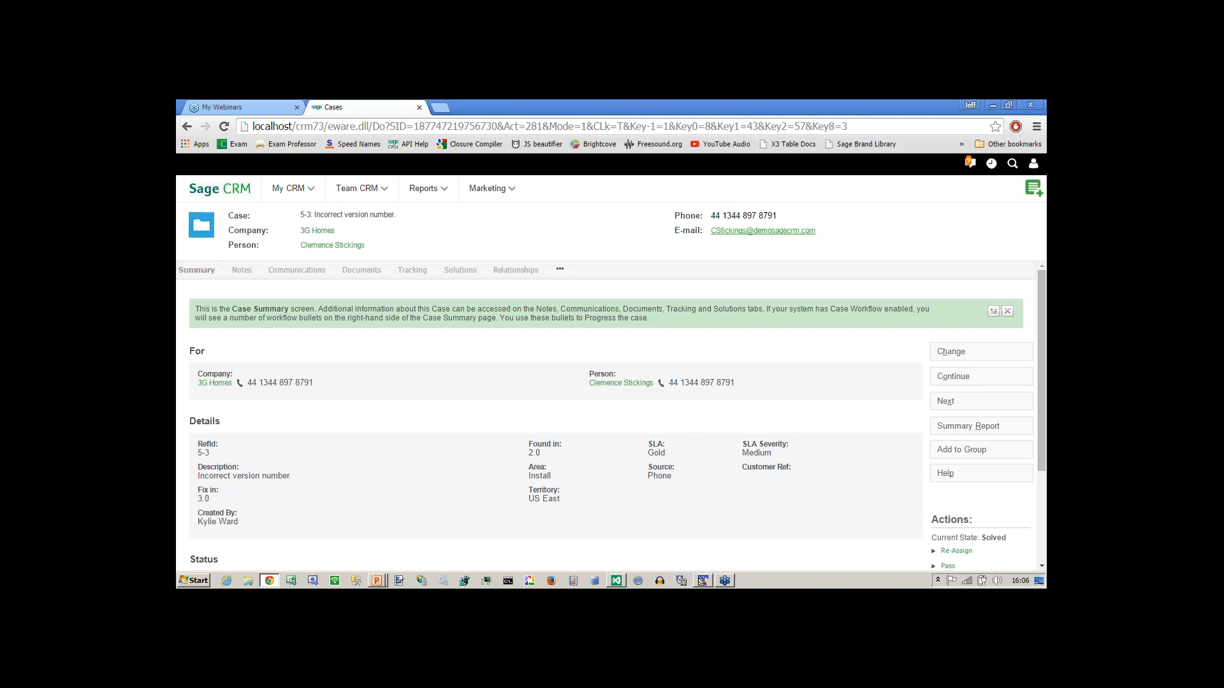
Re-edit case 5-3, blank the Description, save to show the validation error, then cancel.
click(956, 354)
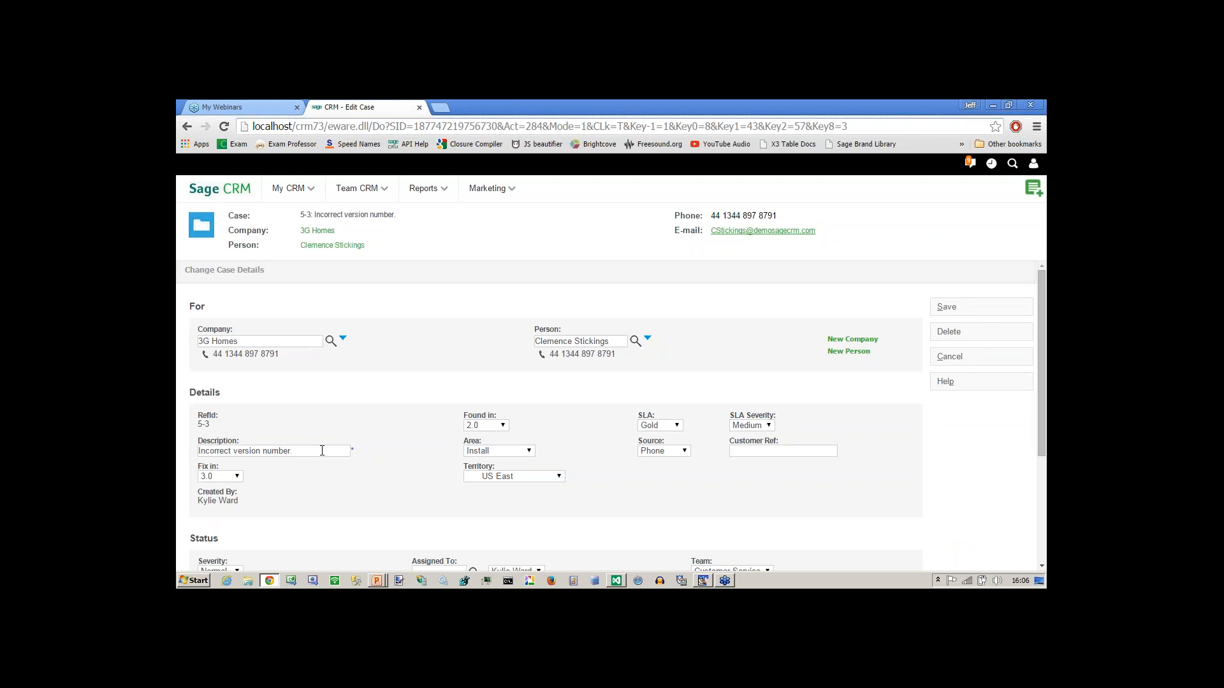
key(BackSpace)
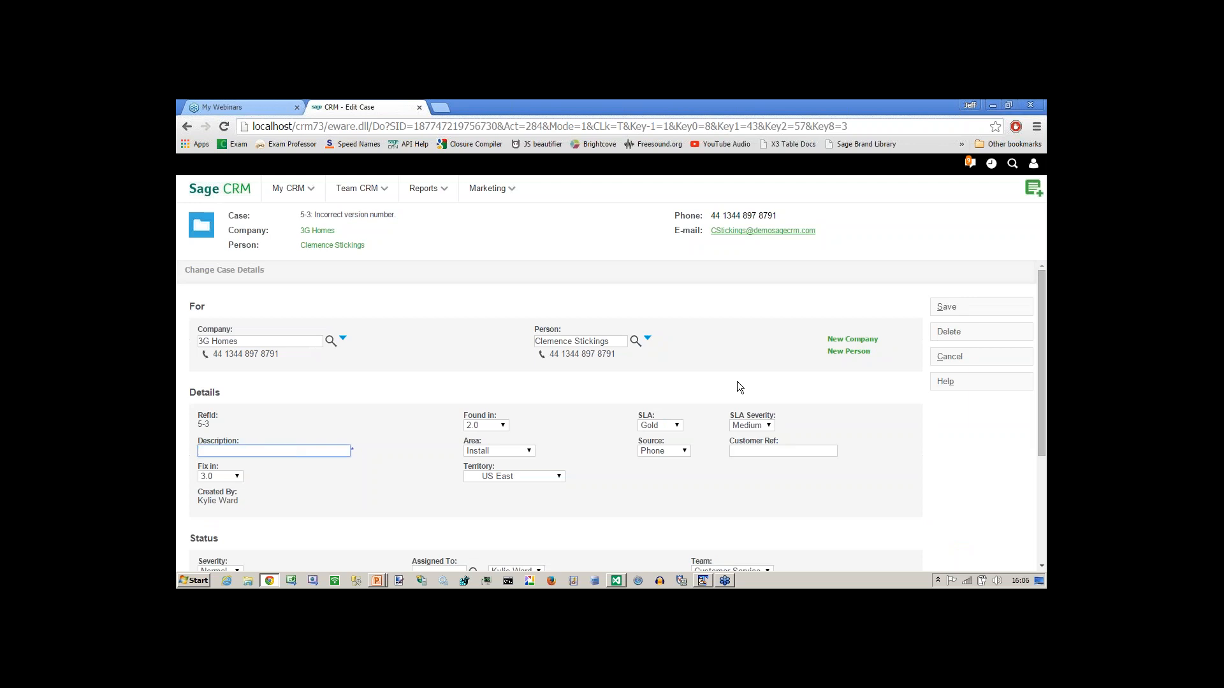
click(947, 307)
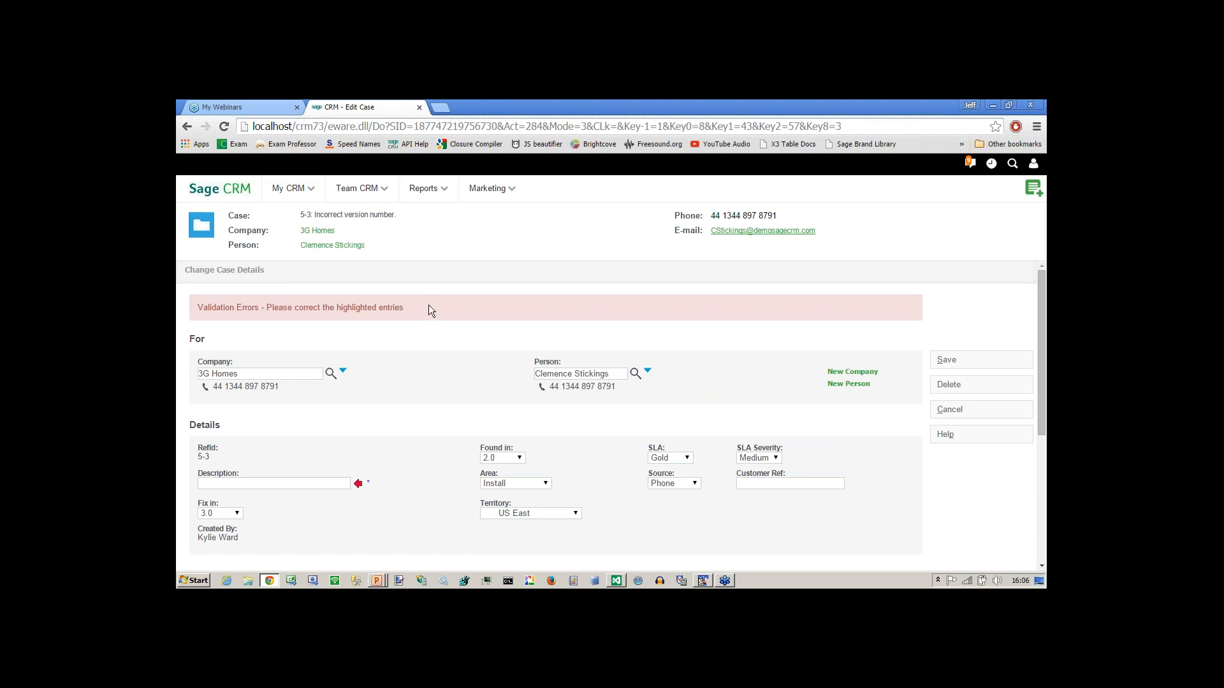
drag(408, 307, 191, 309)
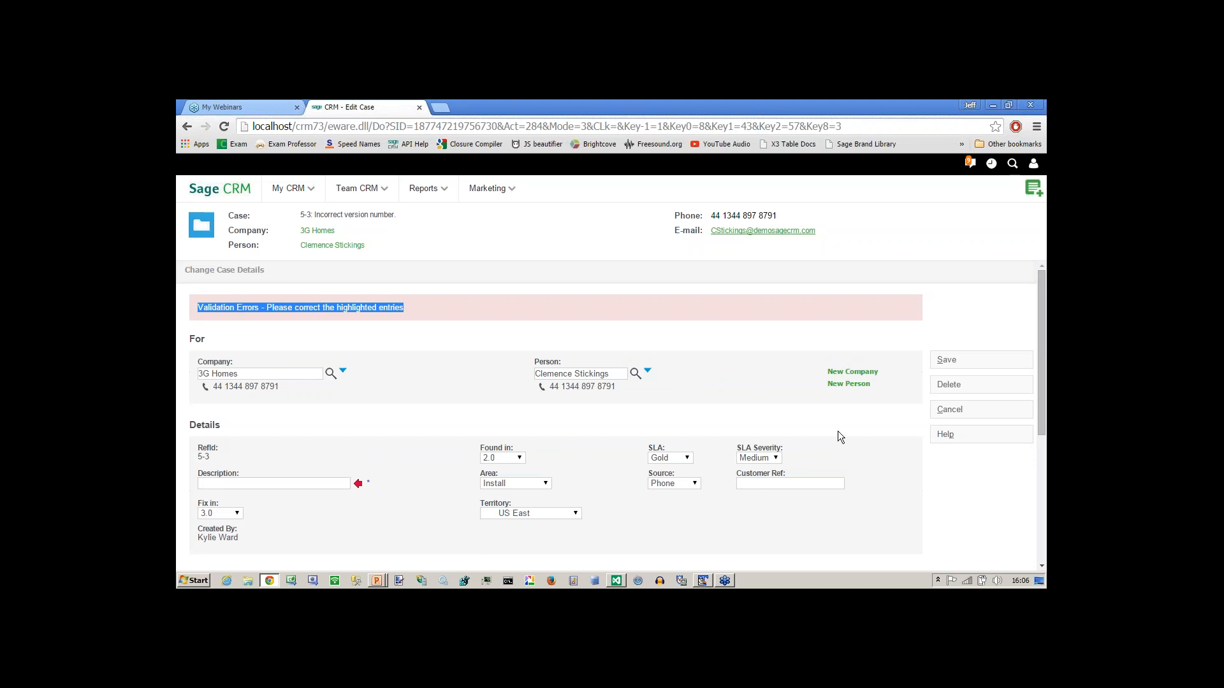
click(957, 415)
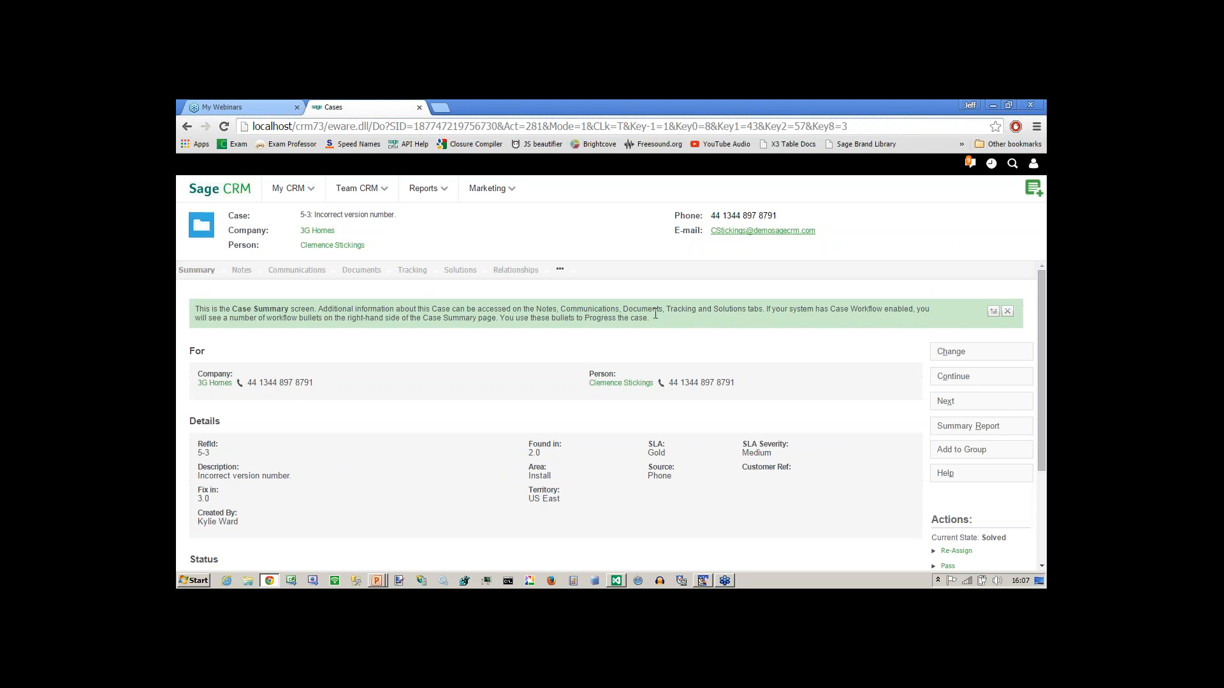
Highlight the case summary help text, then switch to the 'Rules are of different types' slide.
drag(650, 320, 193, 314)
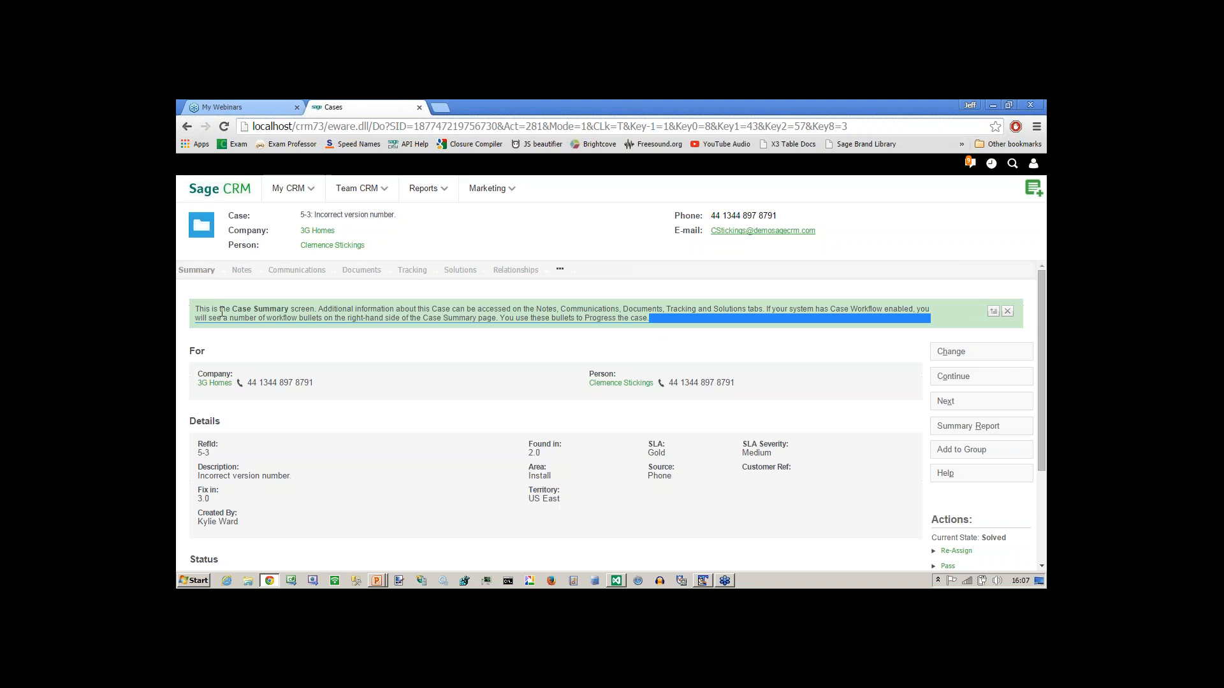
click(349, 354)
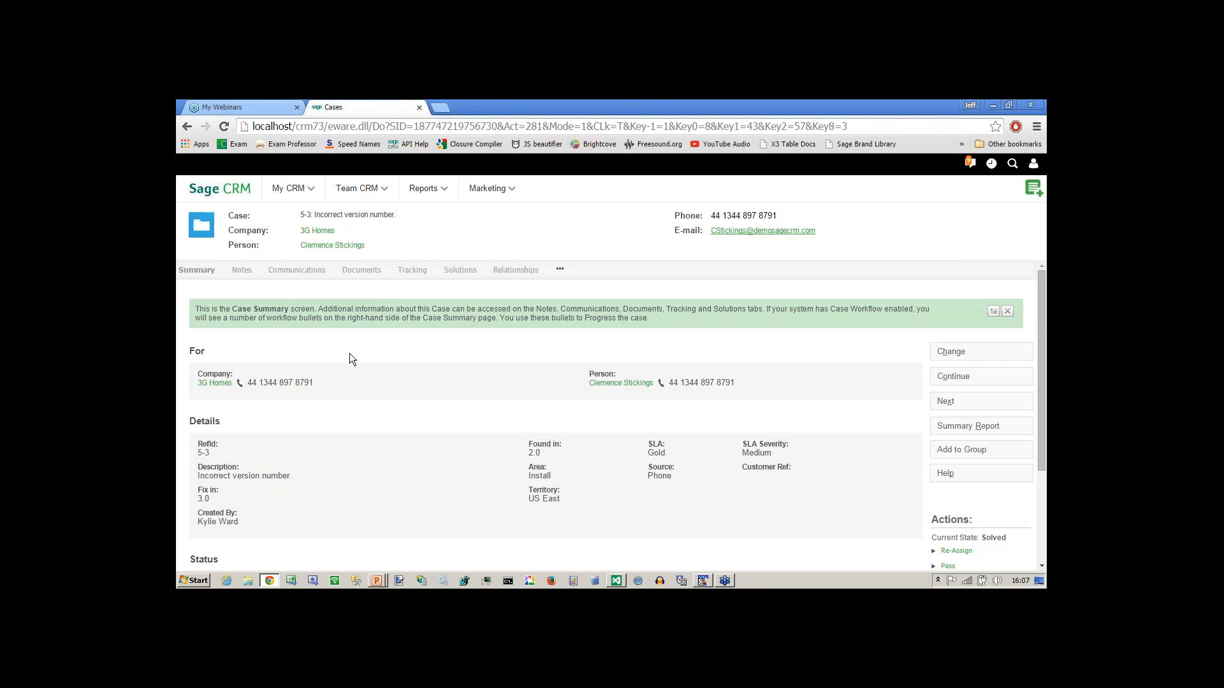
key(alt+Tab)
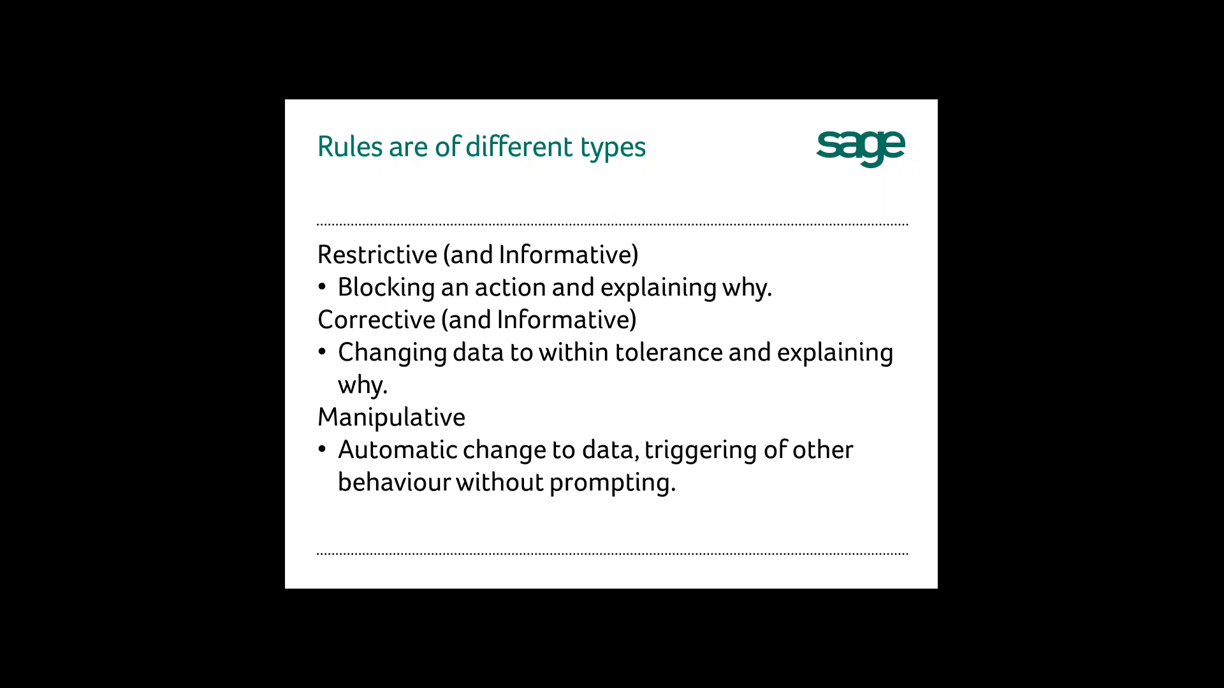
Switch from the Restrictive/Corrective/Manipulative slide back to case 5-3's summary in Chrome.
key(alt+Tab)
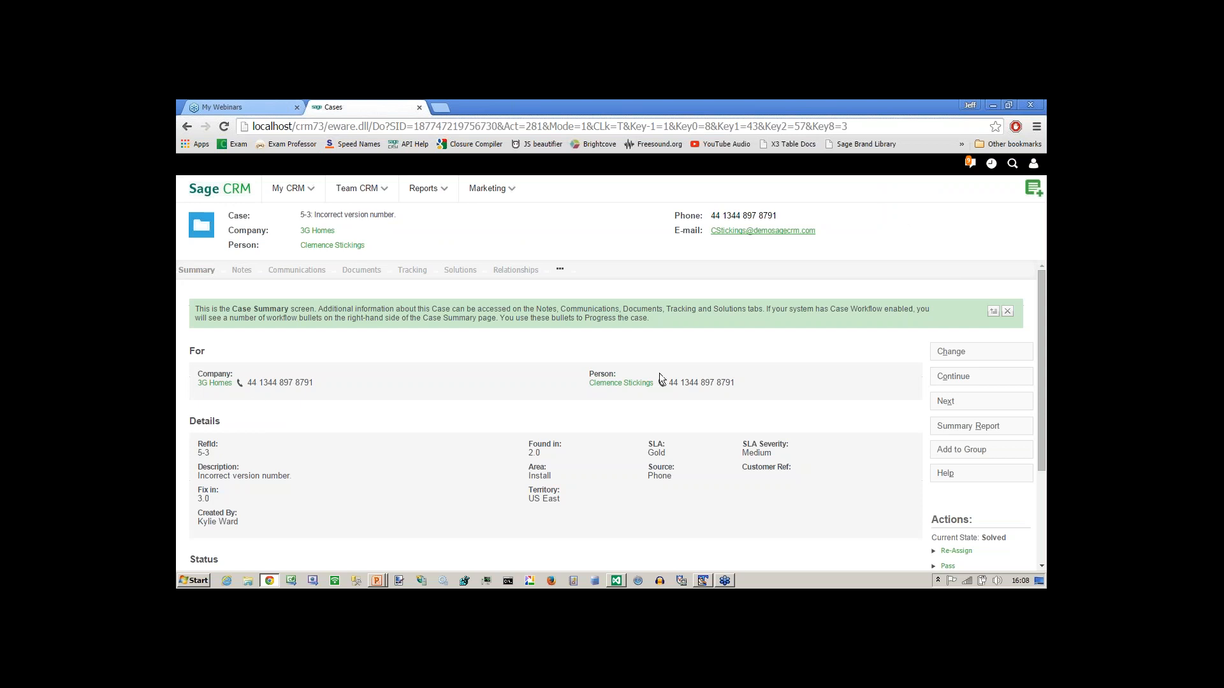
Edit case 5-3, leave SLA Severity at --None-- with SLA Gold, and save to trigger the error.
click(945, 351)
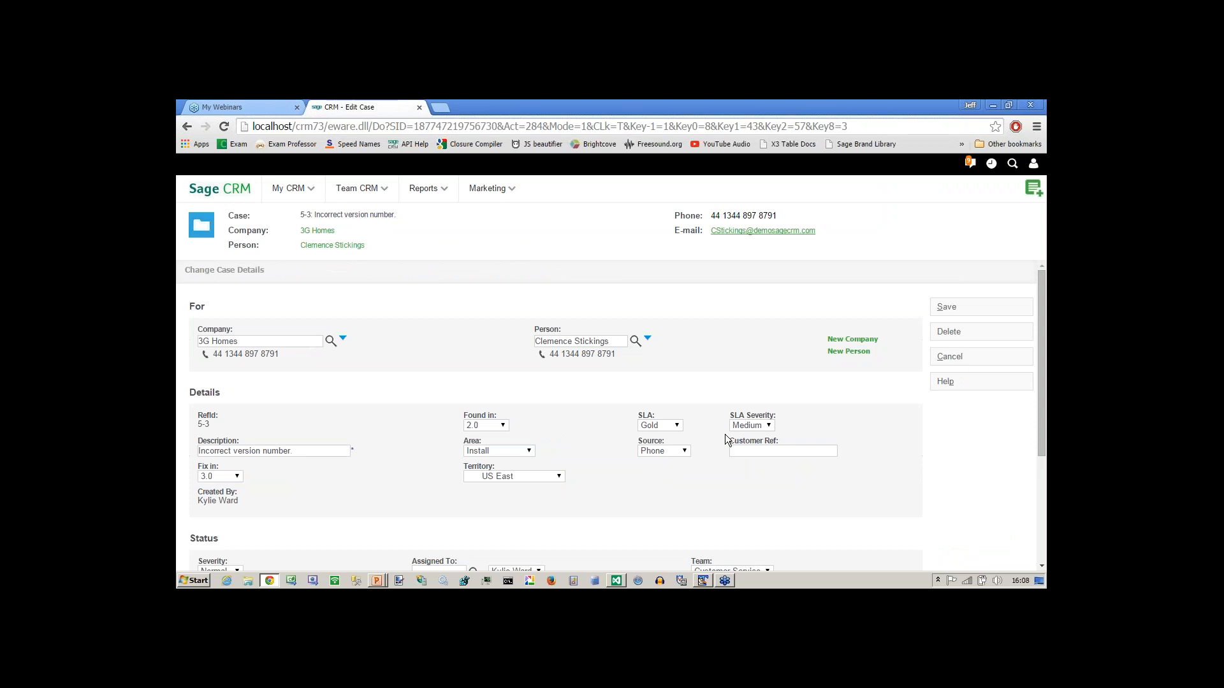
click(739, 425)
click(747, 435)
drag(735, 413, 782, 413)
click(778, 429)
click(771, 428)
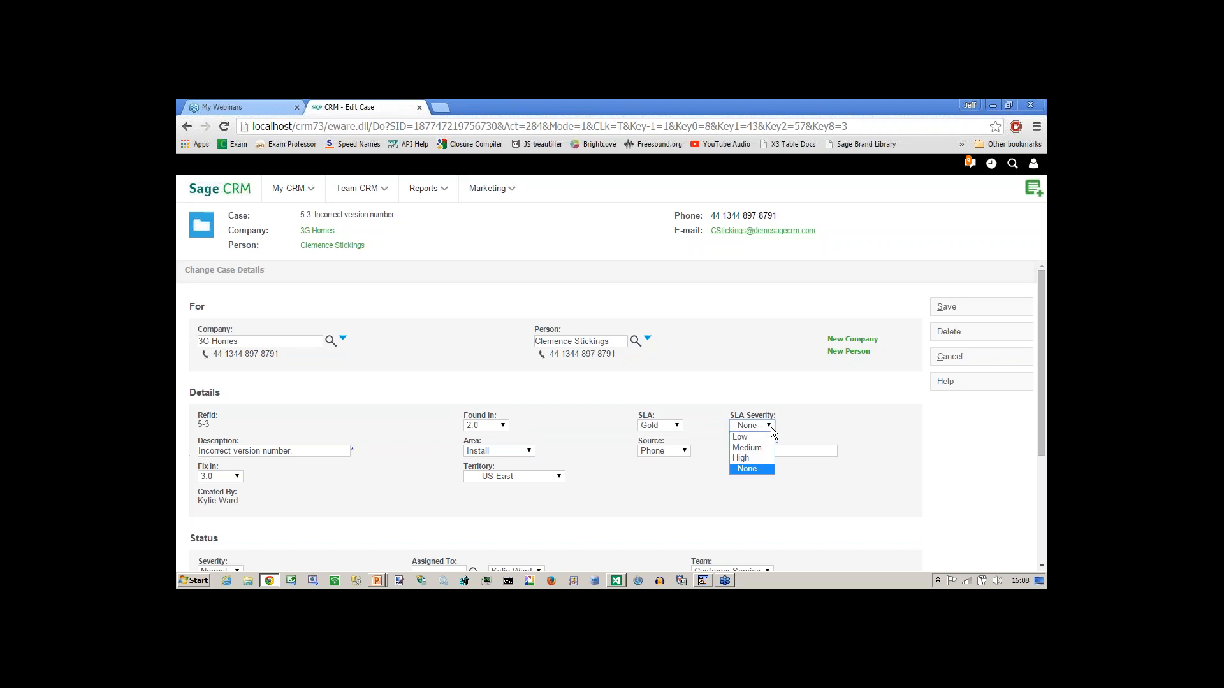
click(770, 428)
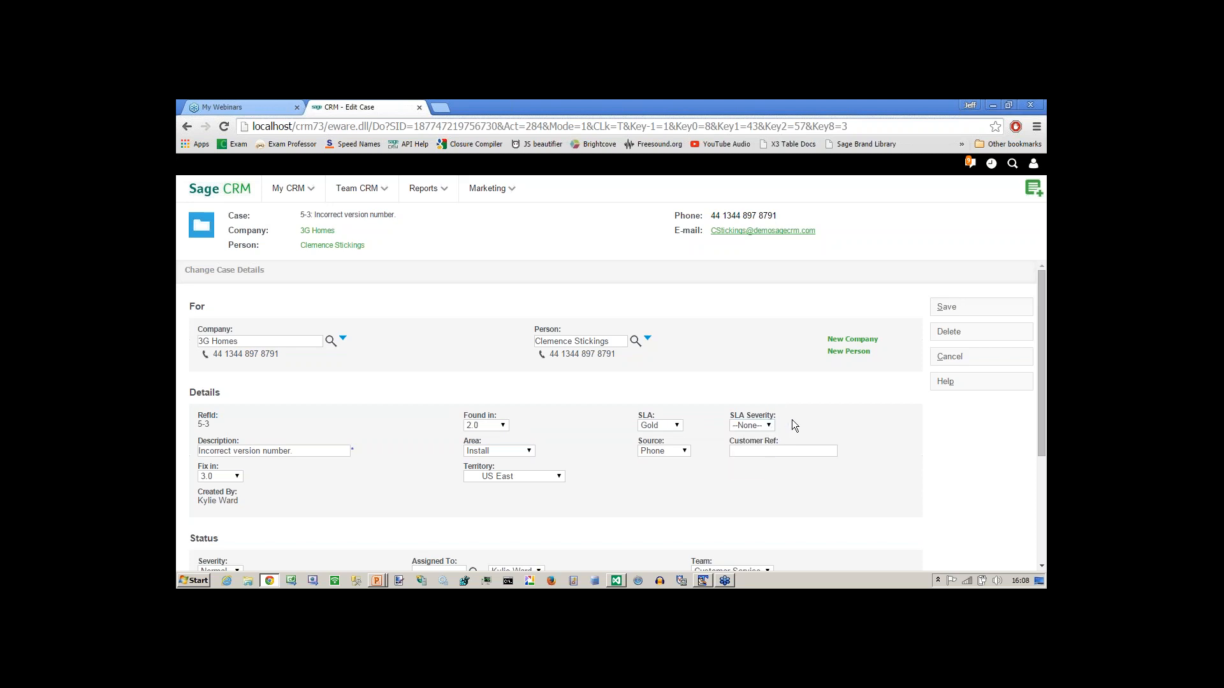
click(946, 307)
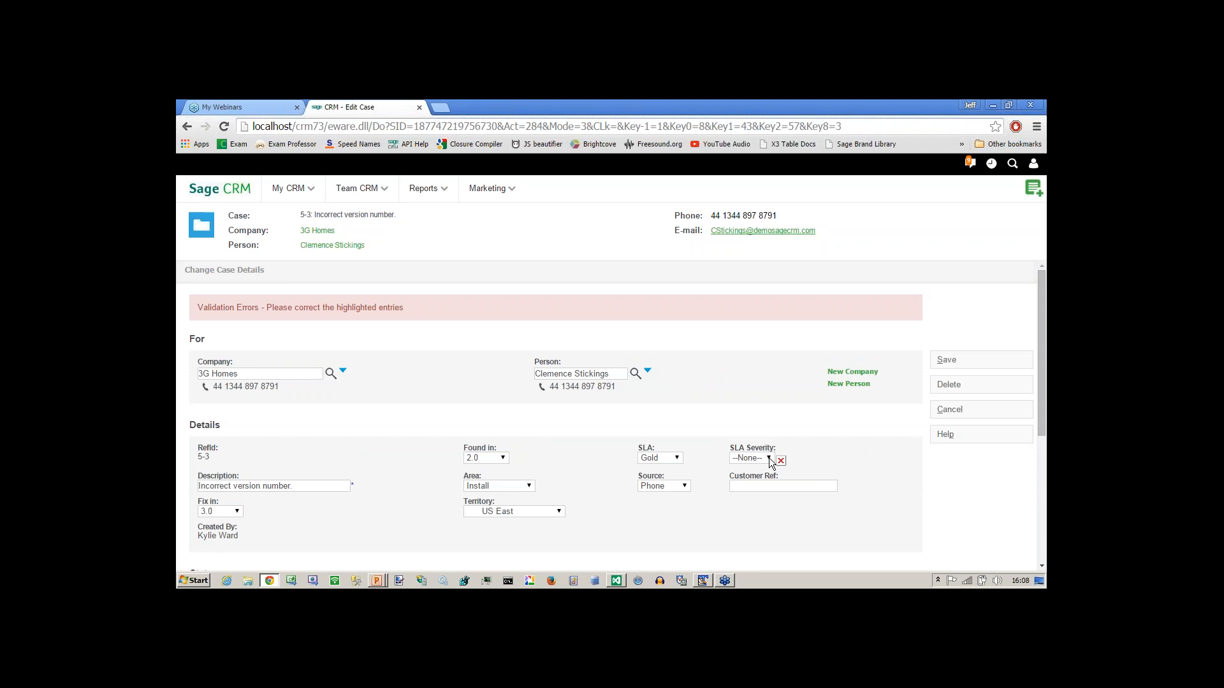
Set case 5-3's SLA to --None-- and save the case.
click(677, 458)
click(657, 501)
click(941, 357)
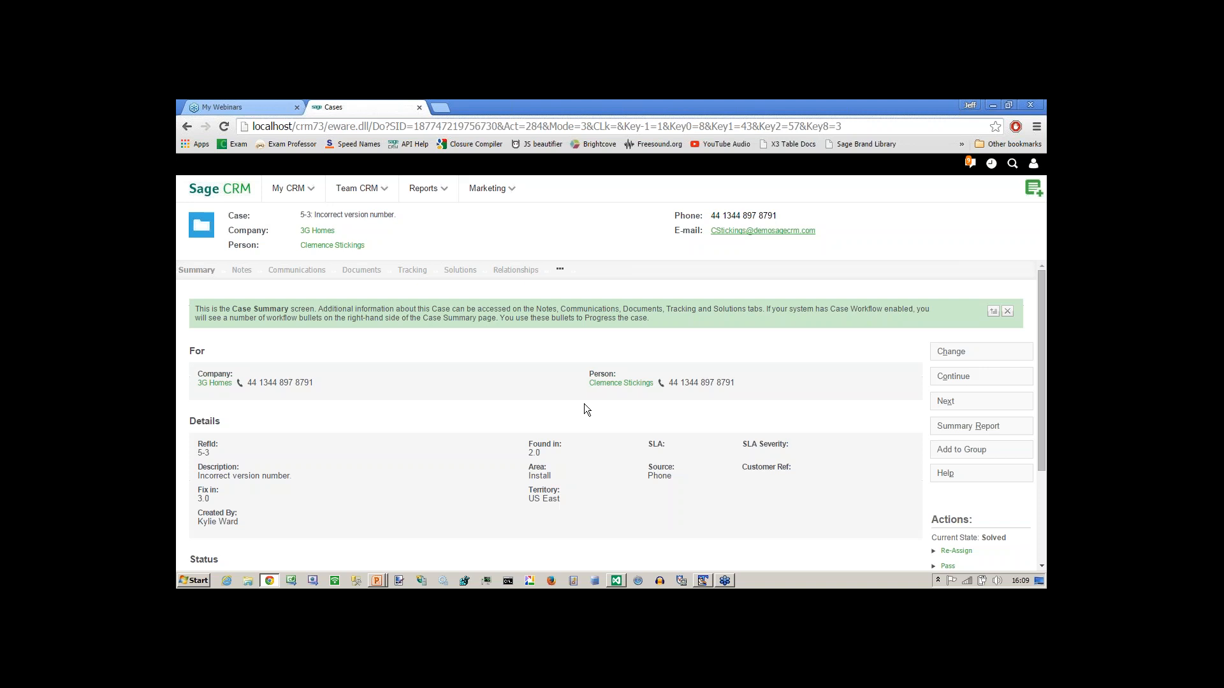
Go to Administration > Customisation > Cases and customise the Case Detail Screen.
click(1033, 166)
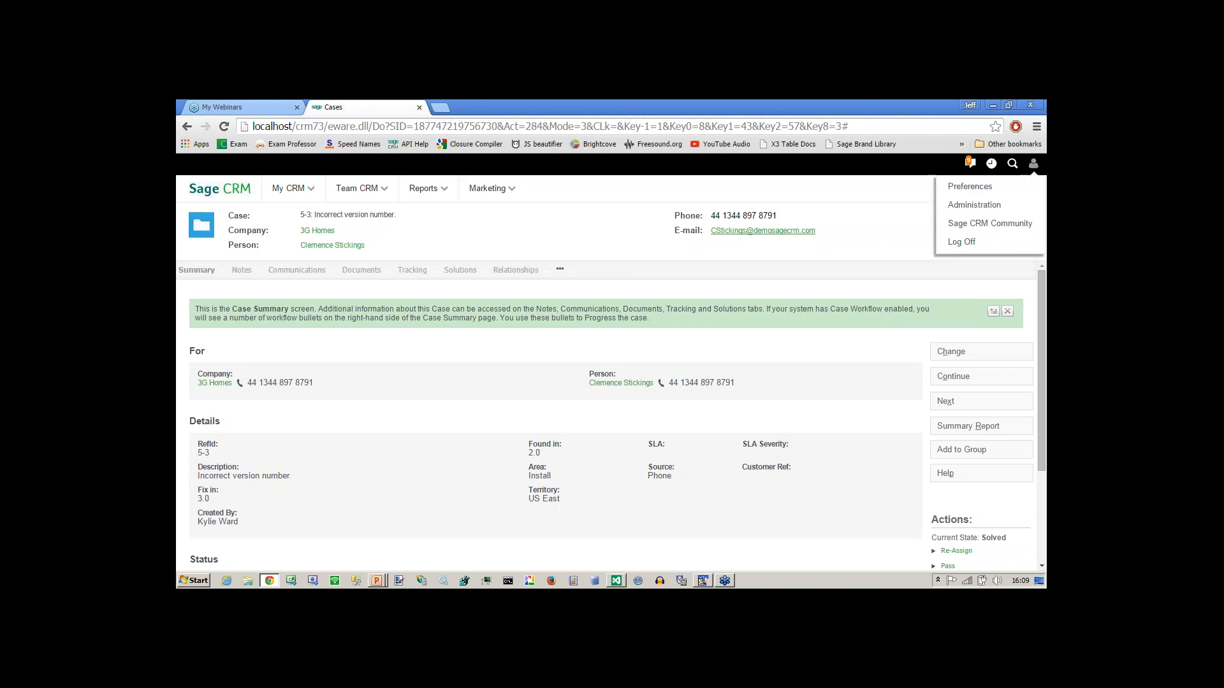
click(967, 206)
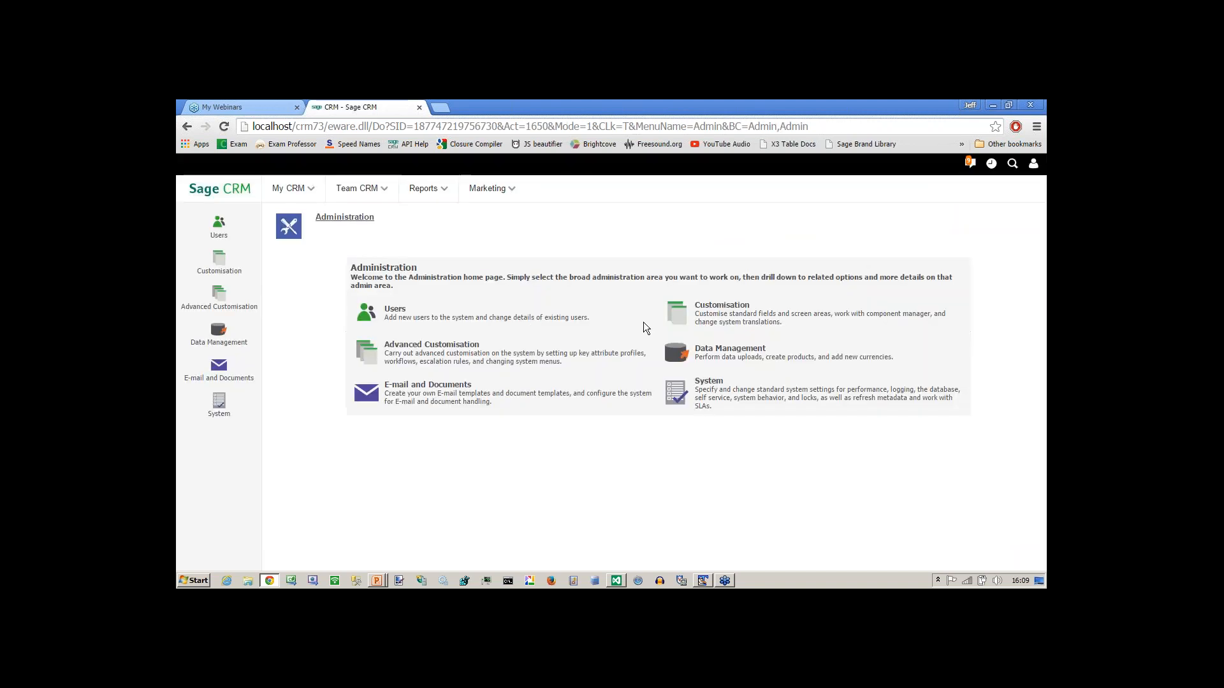
click(677, 316)
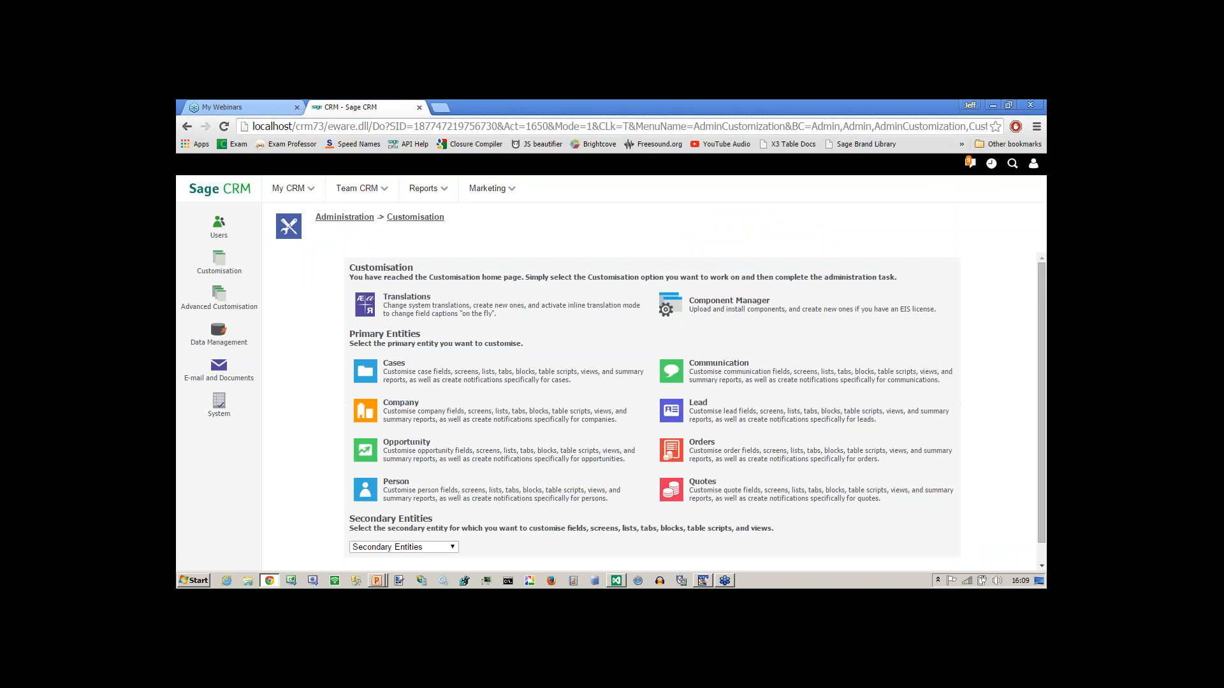
click(393, 364)
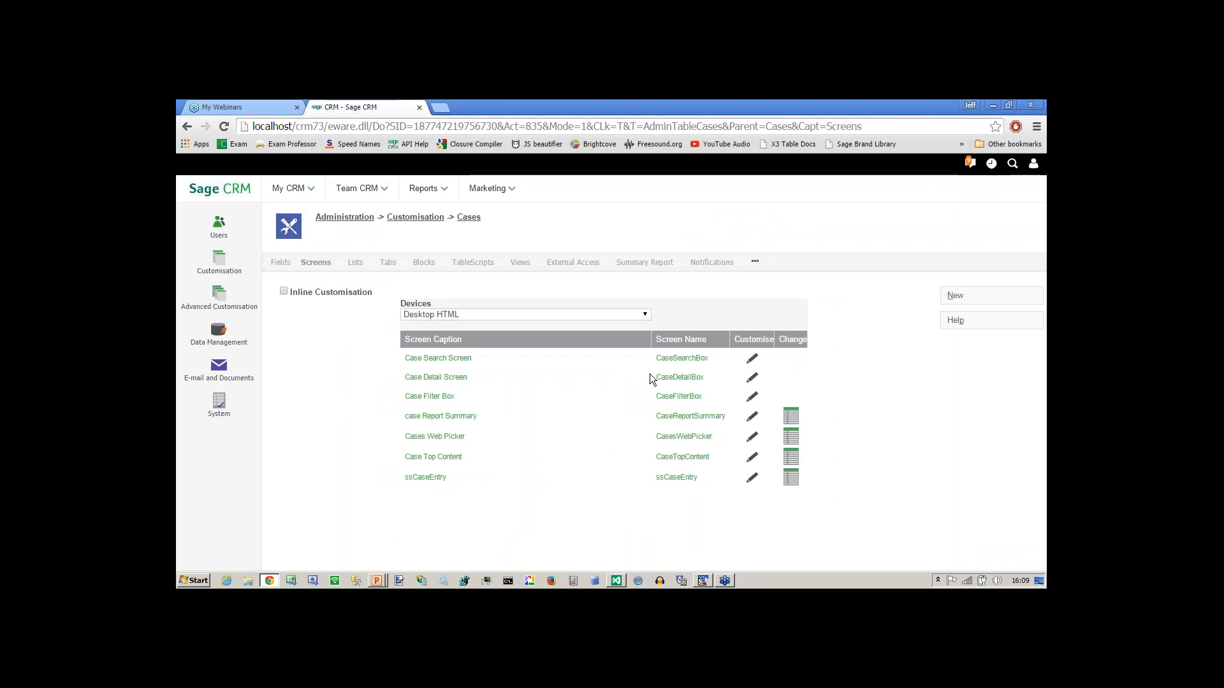
click(752, 378)
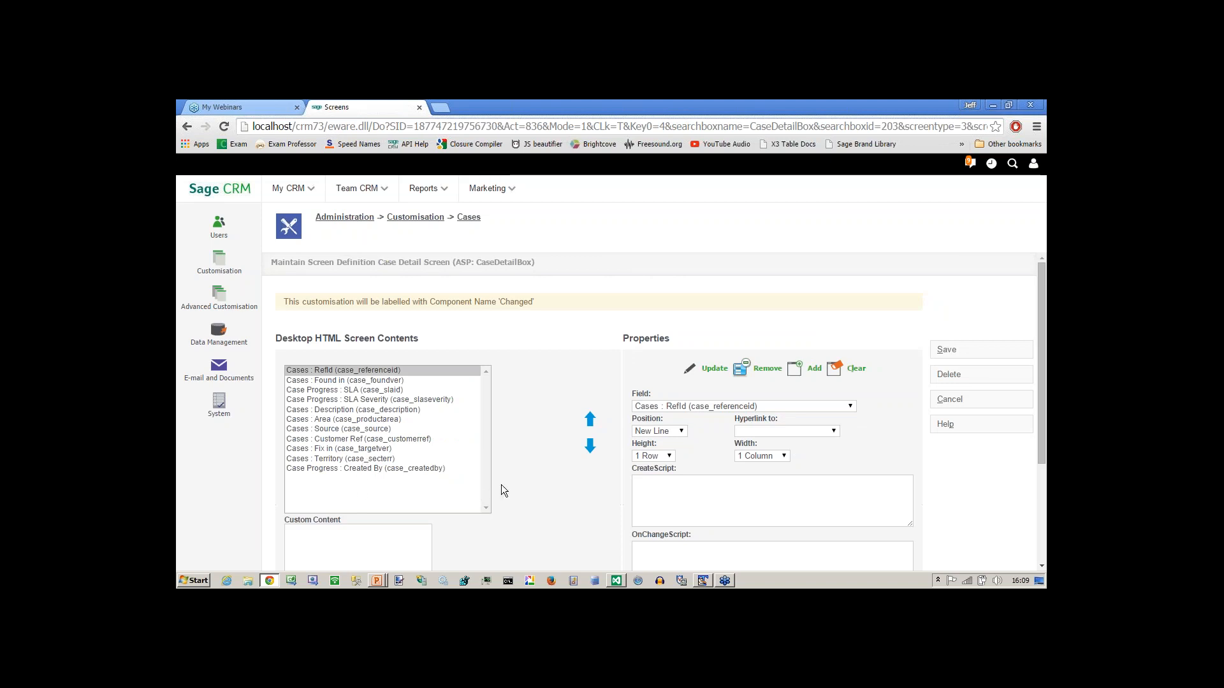
Select the Case Progress : SLA Severity field, review its Validate Script, and cancel without saving.
drag(1042, 429, 1042, 440)
click(395, 383)
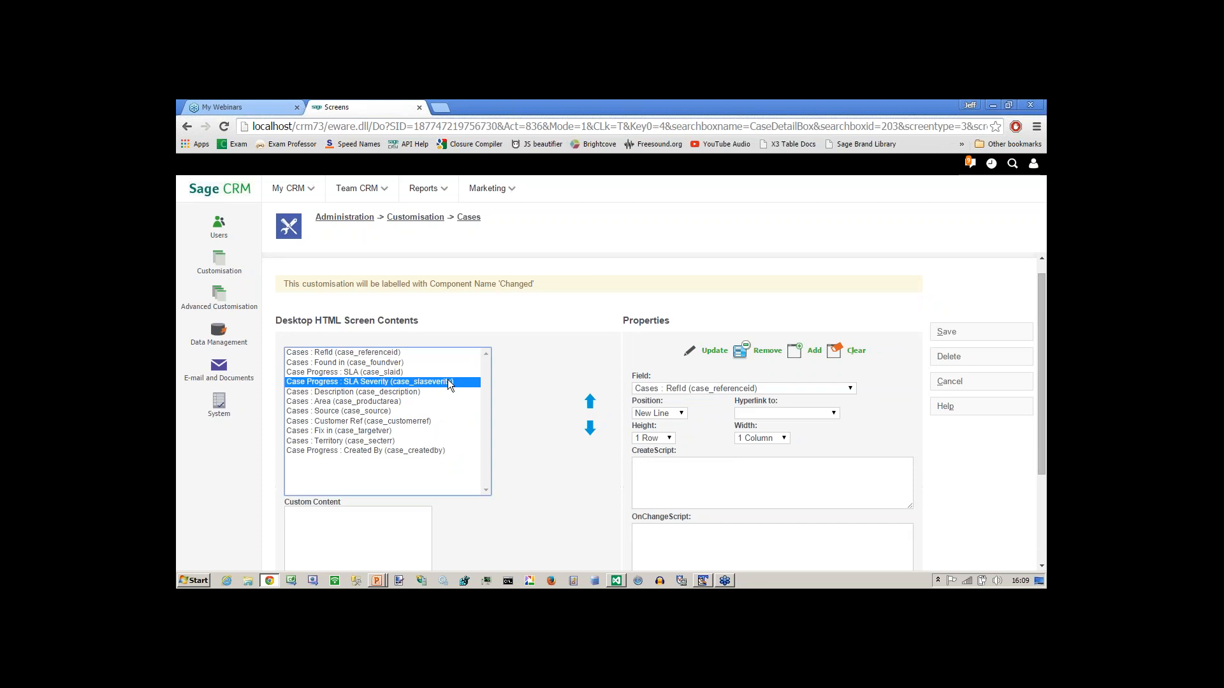
scroll(1041, 457, down, 3)
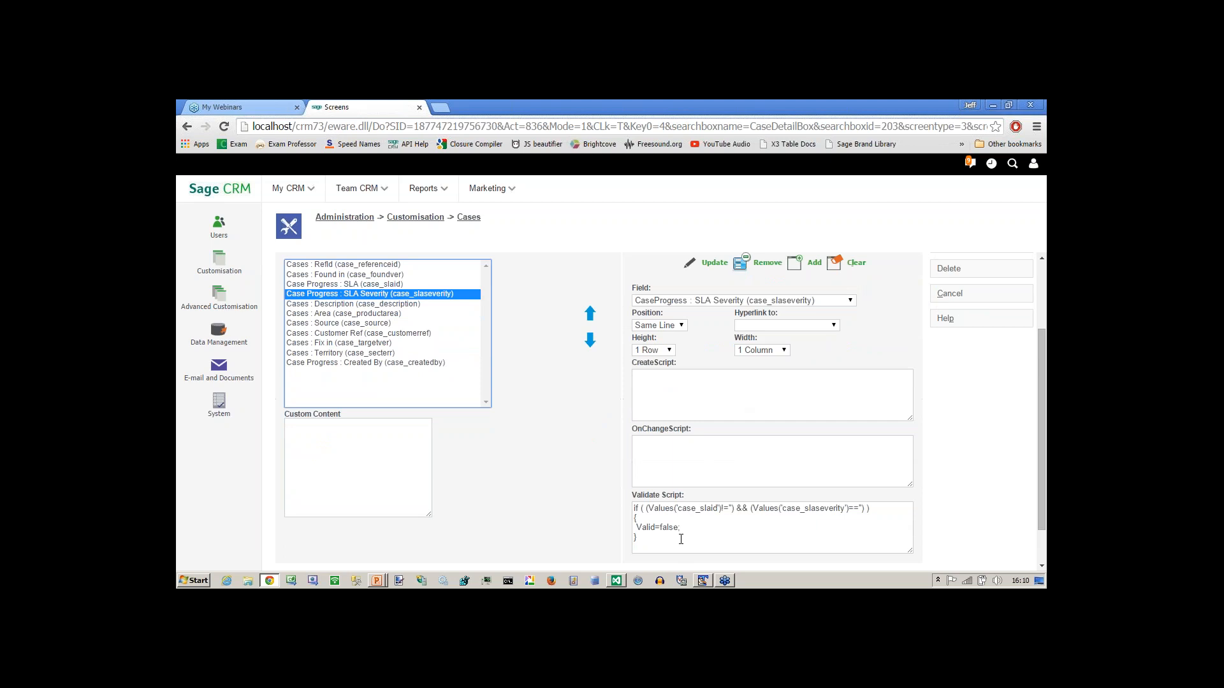
click(680, 539)
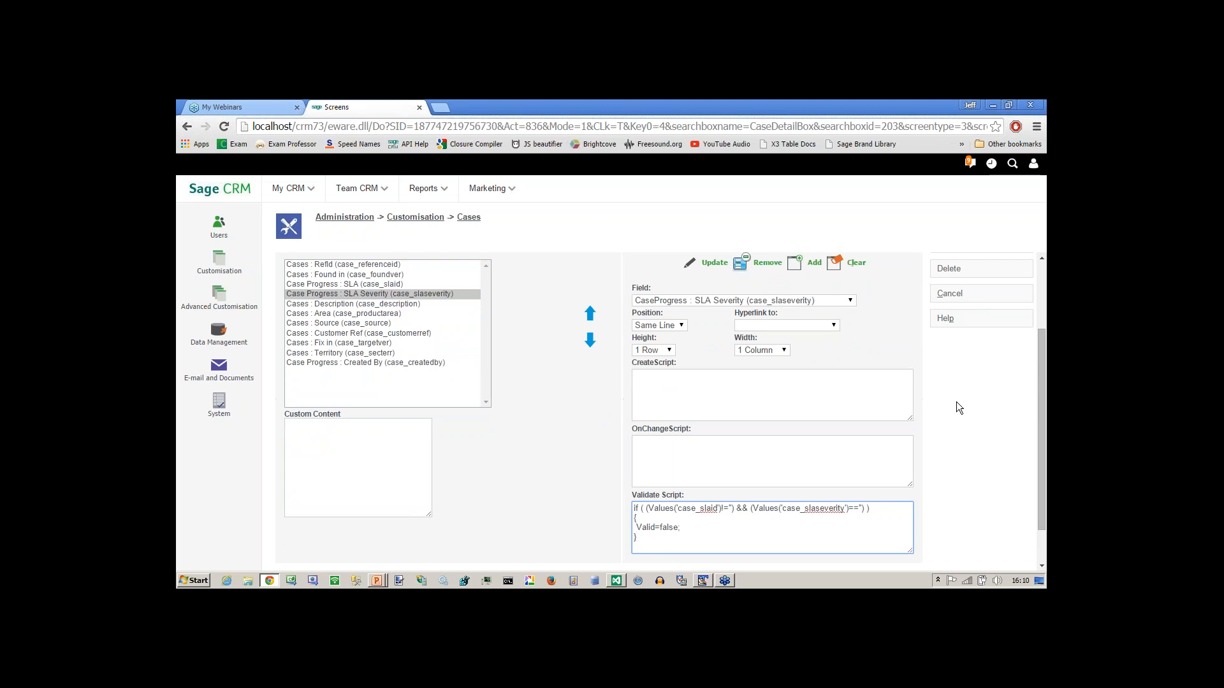
click(949, 294)
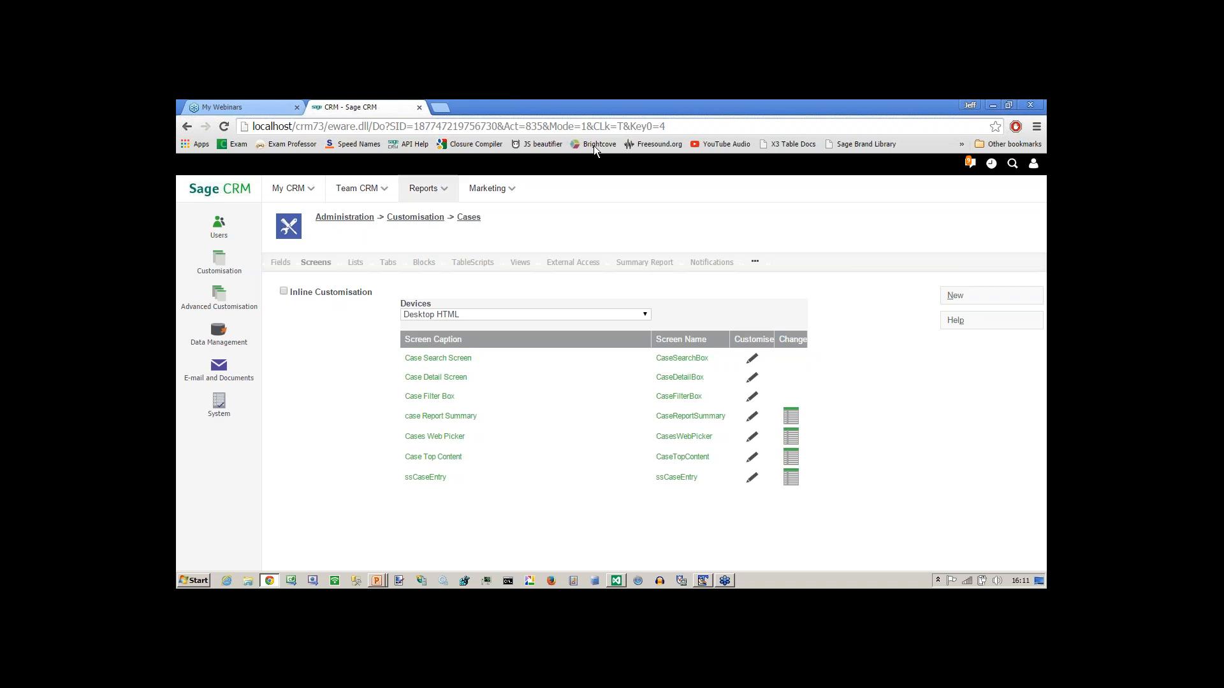
Open the 3G Homes company's address from the recently viewed records.
click(992, 165)
click(893, 366)
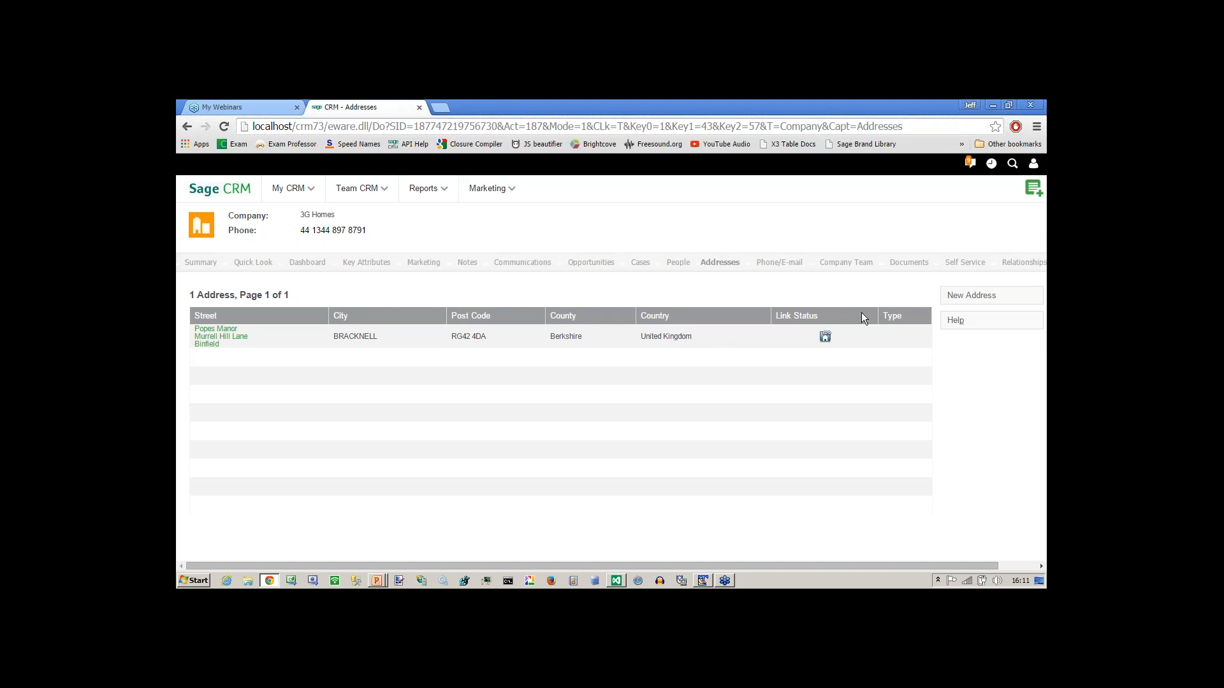
click(233, 344)
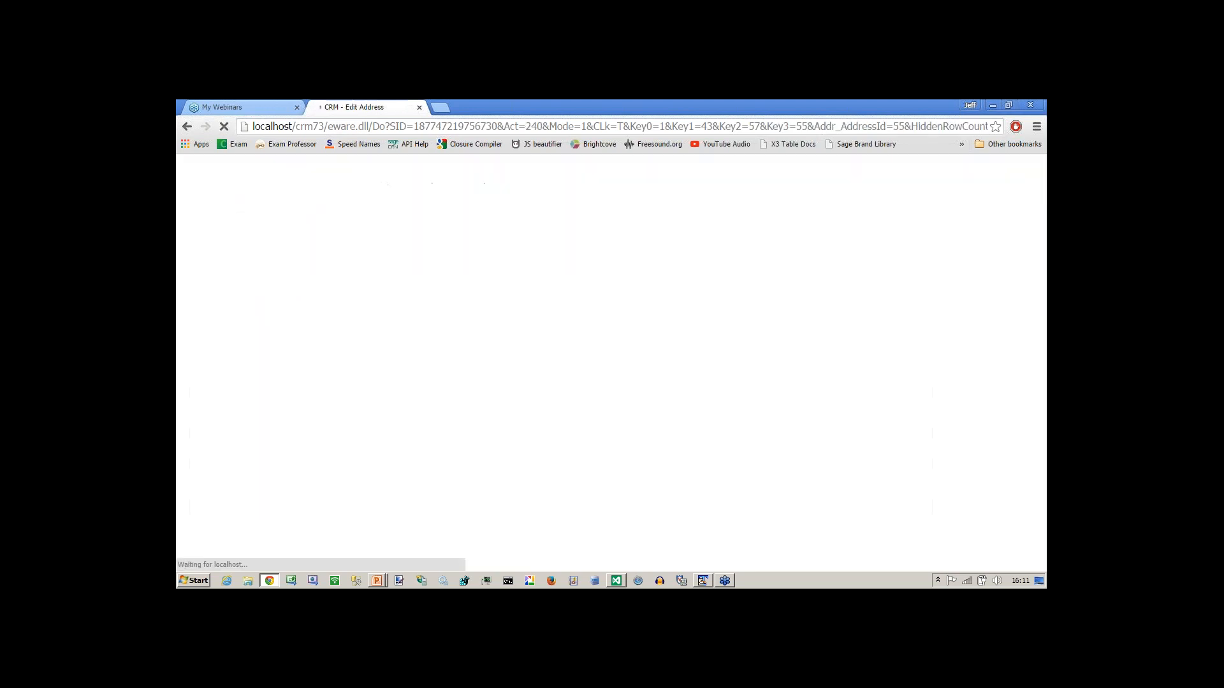
Replace post code RG42 4DA with JKHJHJKHK and leave the field to trigger the uppercase script.
drag(257, 421, 182, 419)
text(JKHJHJKHK)
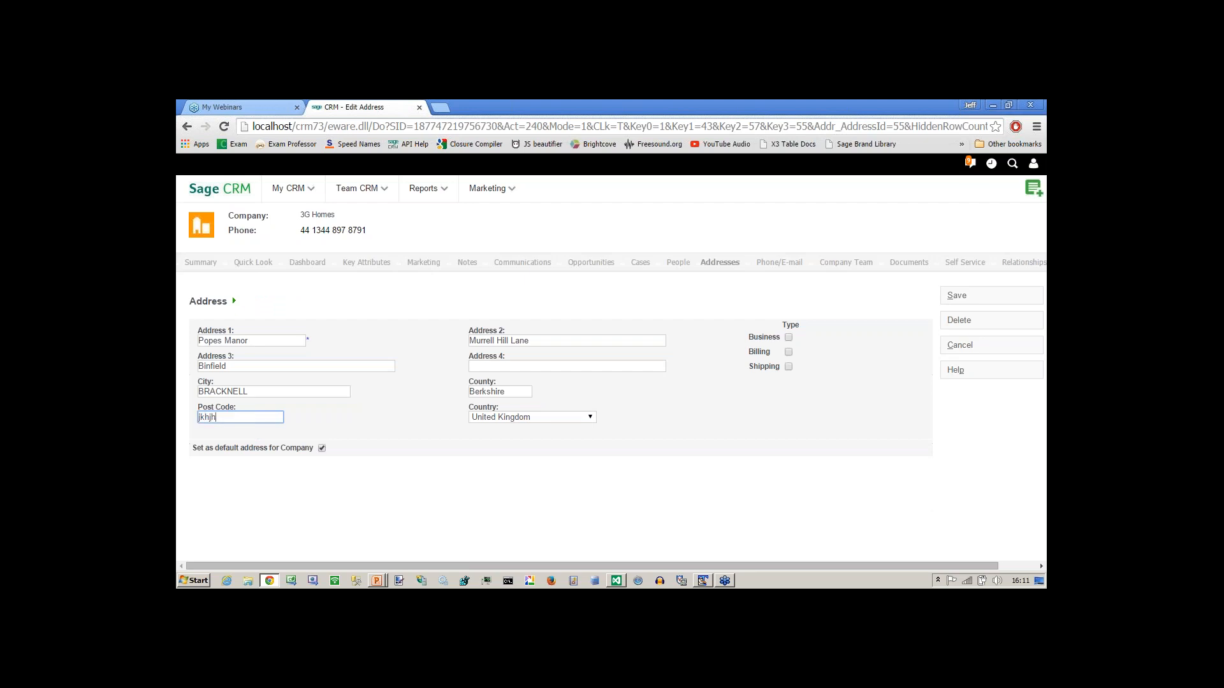
key(Tab)
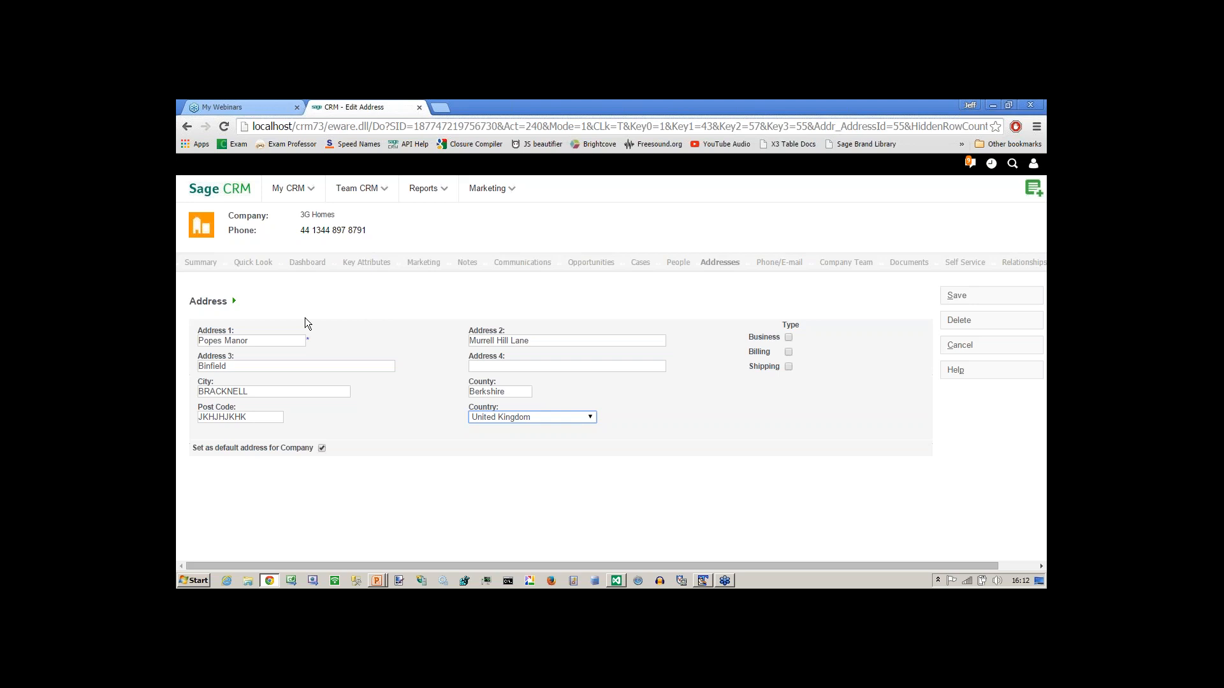
Go from the user menu to the Administration customisation home page.
click(989, 165)
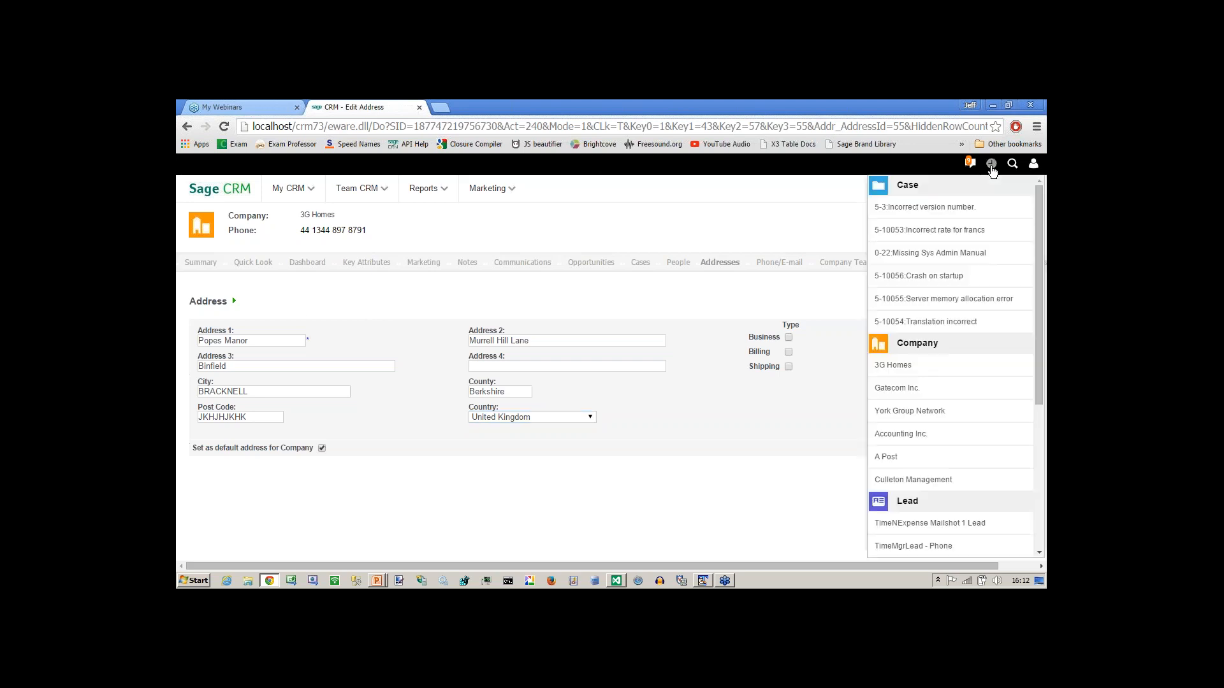
click(1033, 164)
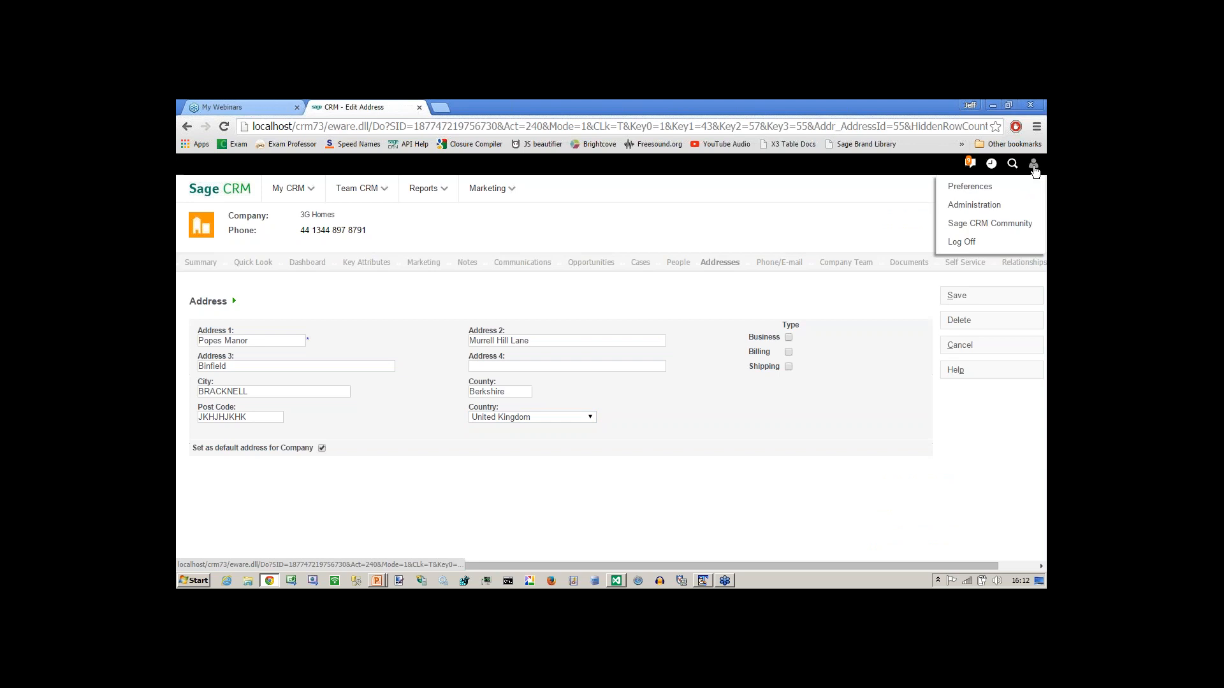
click(950, 203)
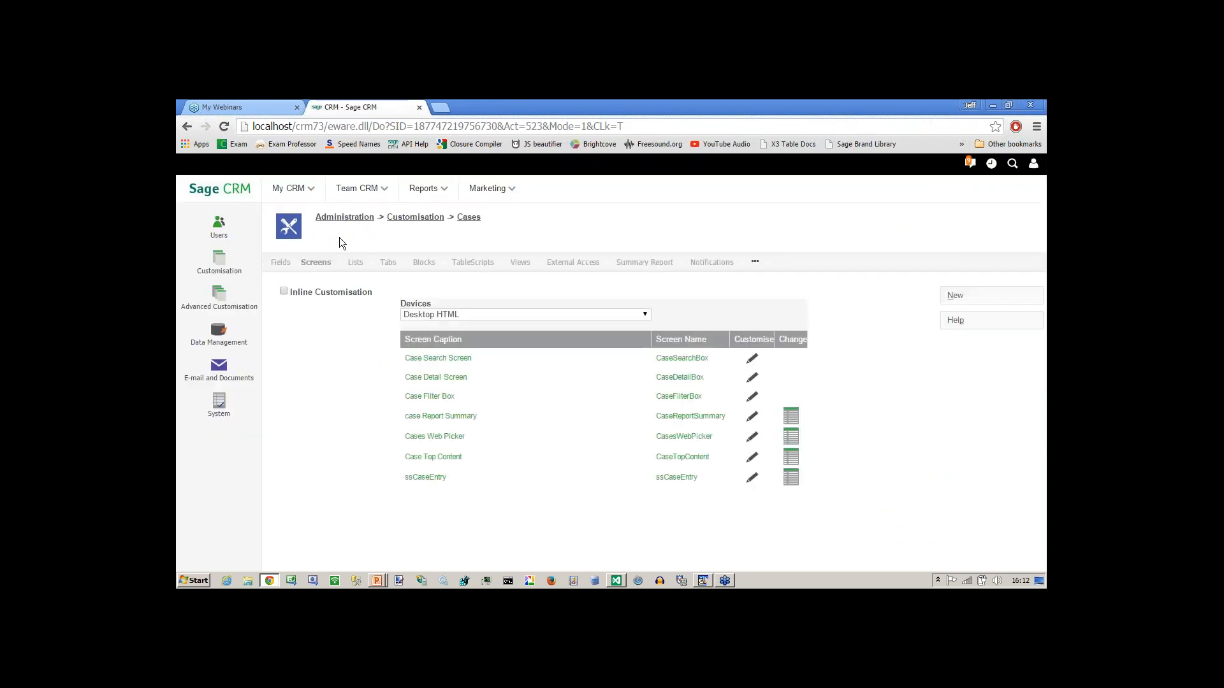
click(392, 221)
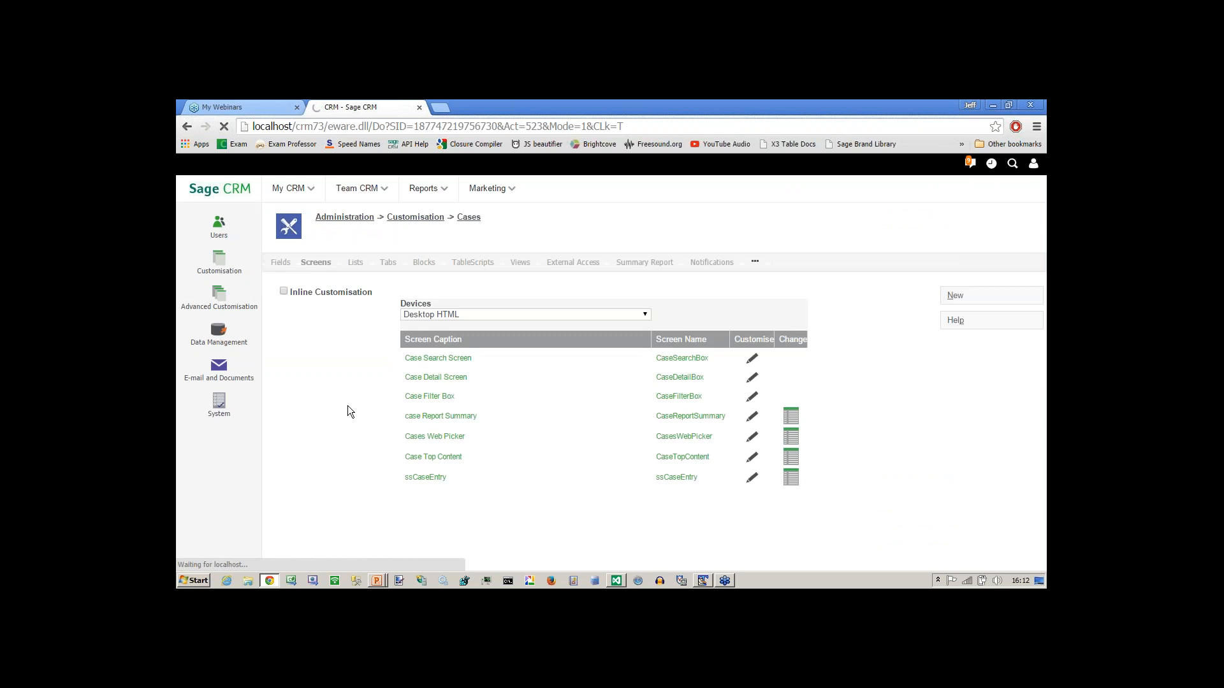
Choose Address from Secondary Entities and customise its Address Entry Screen.
click(452, 548)
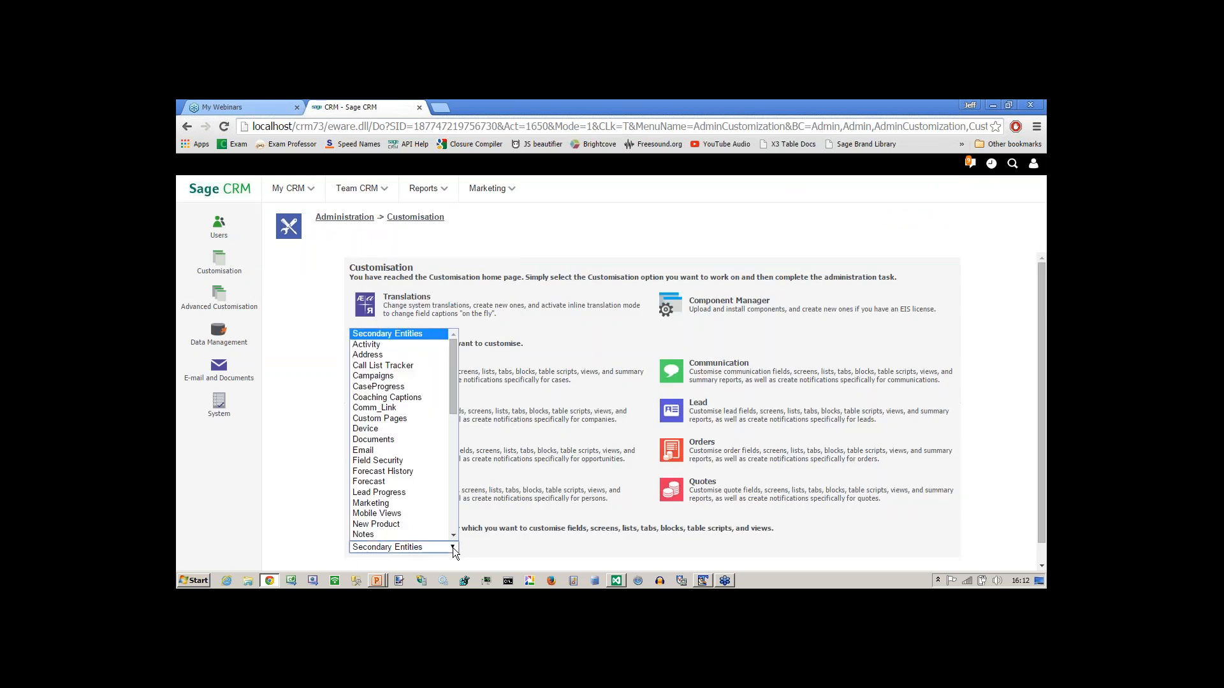
click(373, 354)
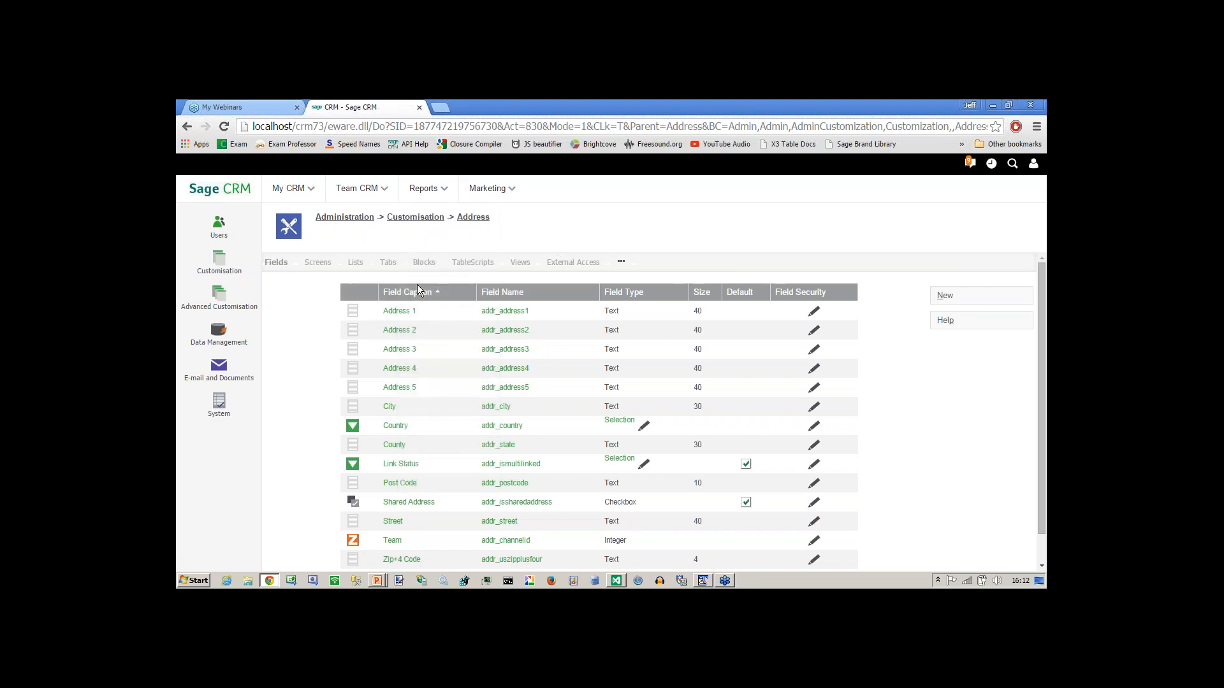
click(322, 263)
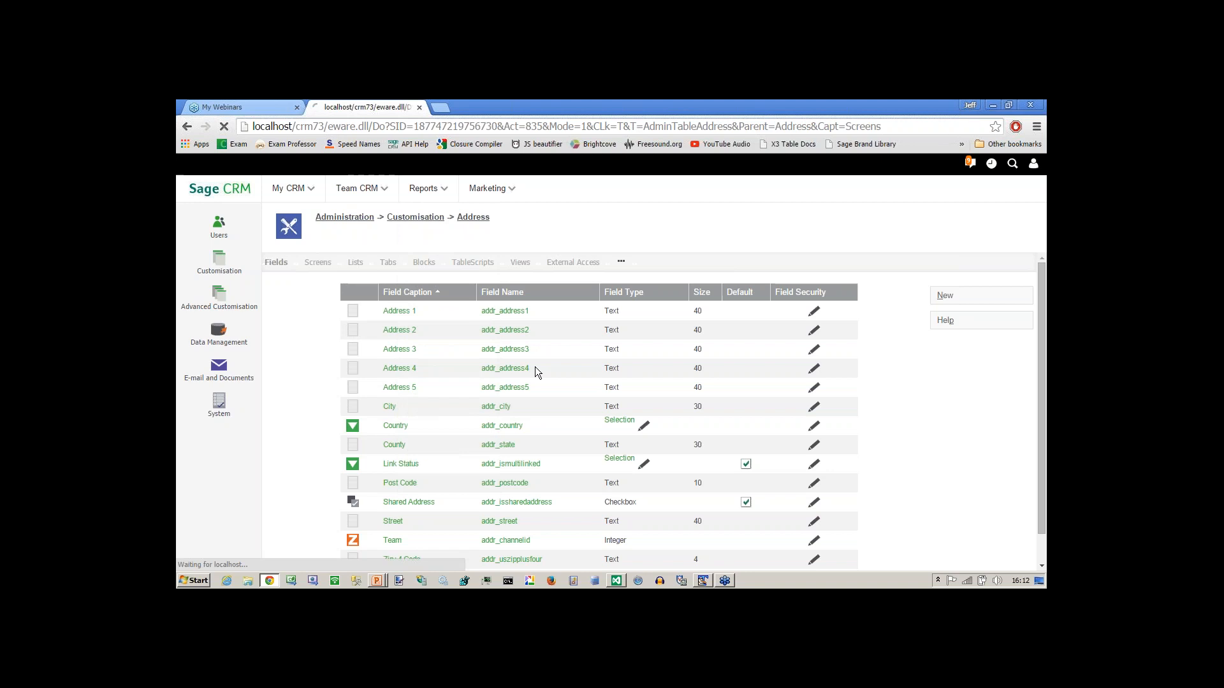
click(749, 359)
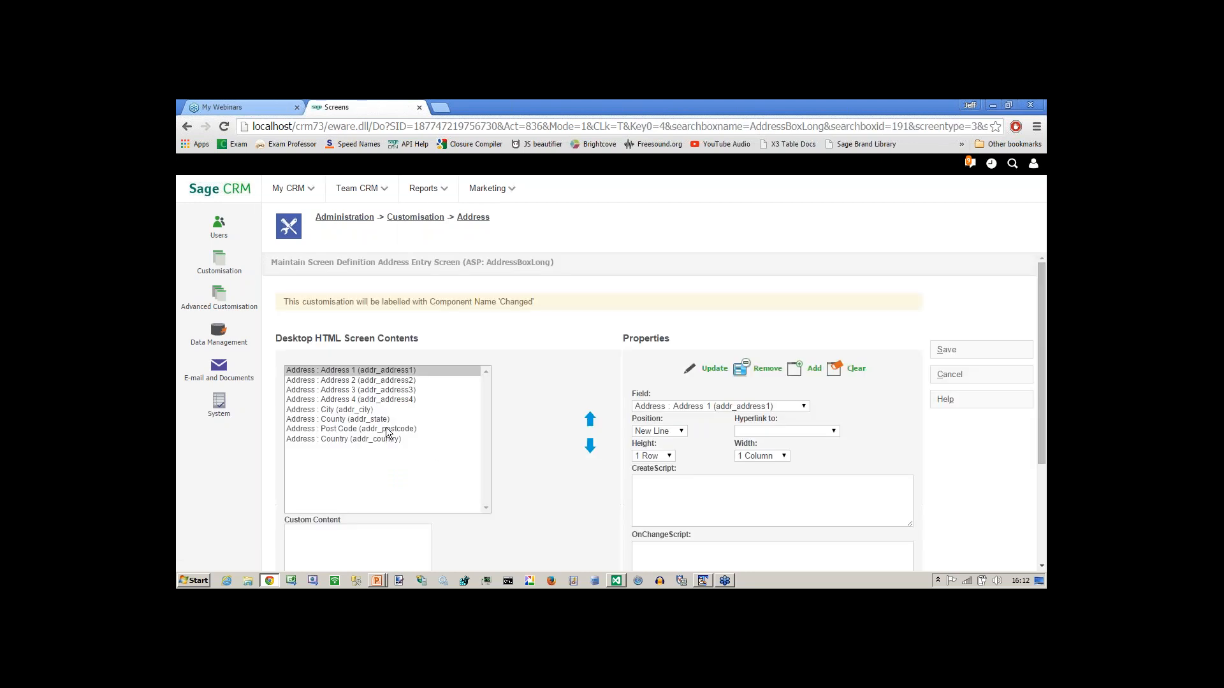
Select Address : Post Code and view its OnChangeScript addr_postcode.value.toUpperCase().
click(387, 431)
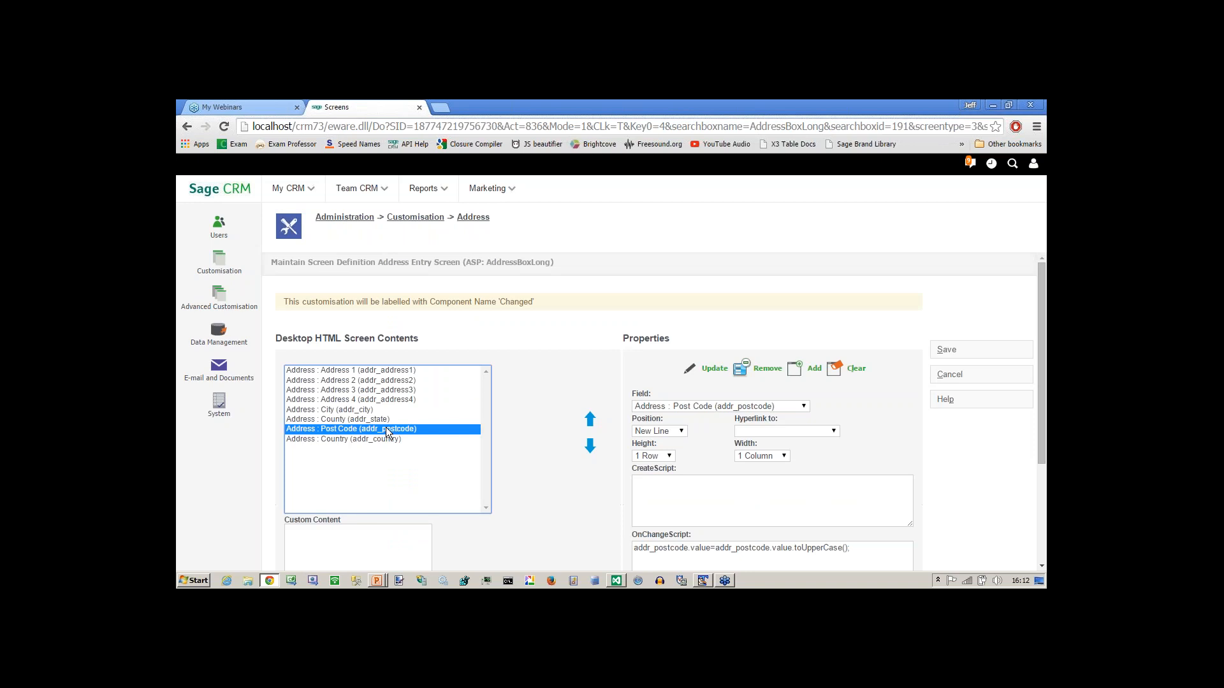
scroll(1043, 461, down, 1)
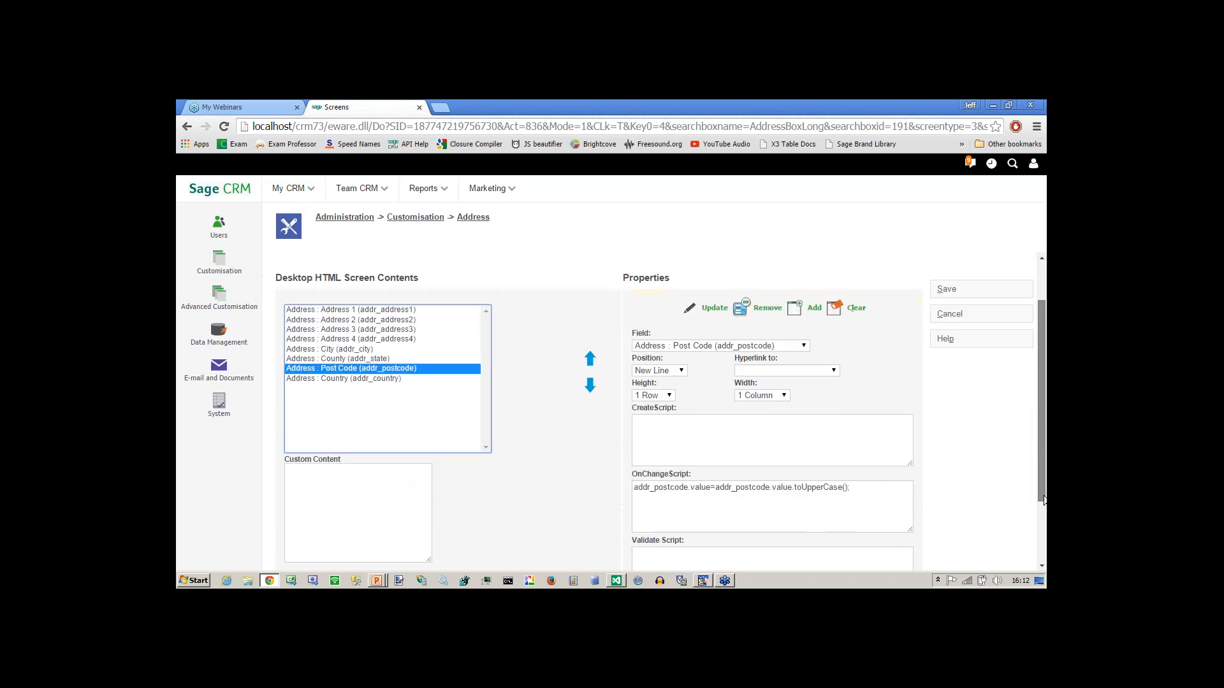
click(868, 487)
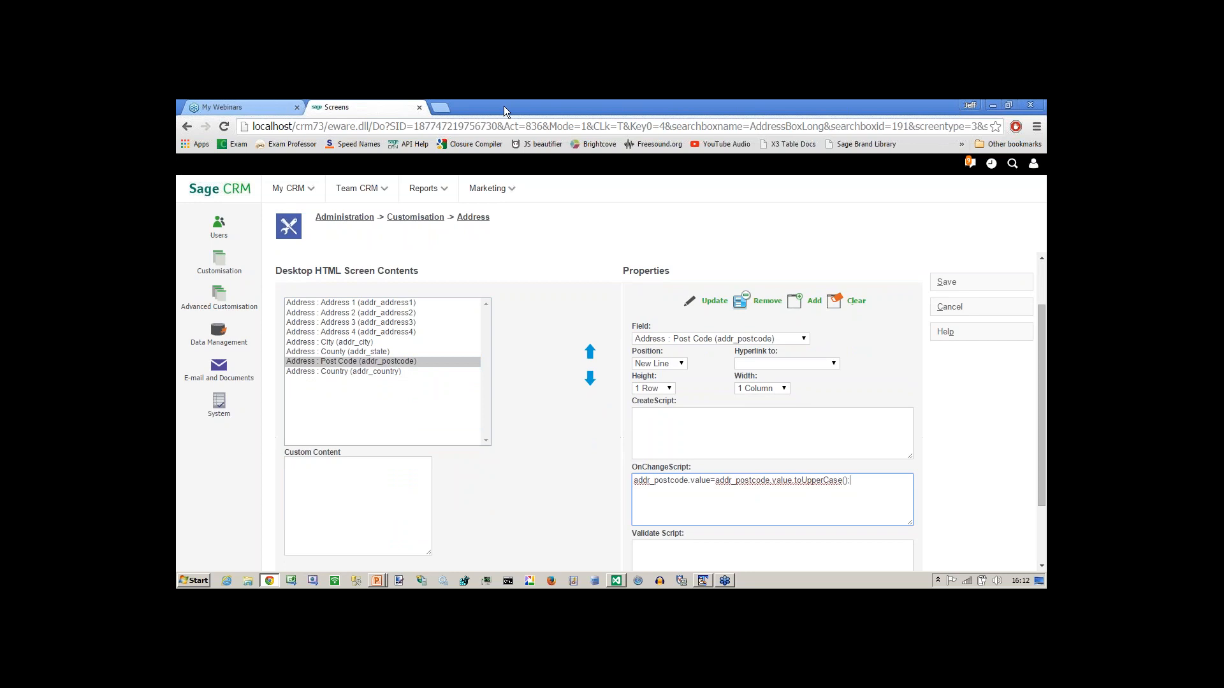
In a new tab, load the localhost/crm73 login page and sign in as the administrator user.
key(ctrl+t)
text(localhost/crm73)
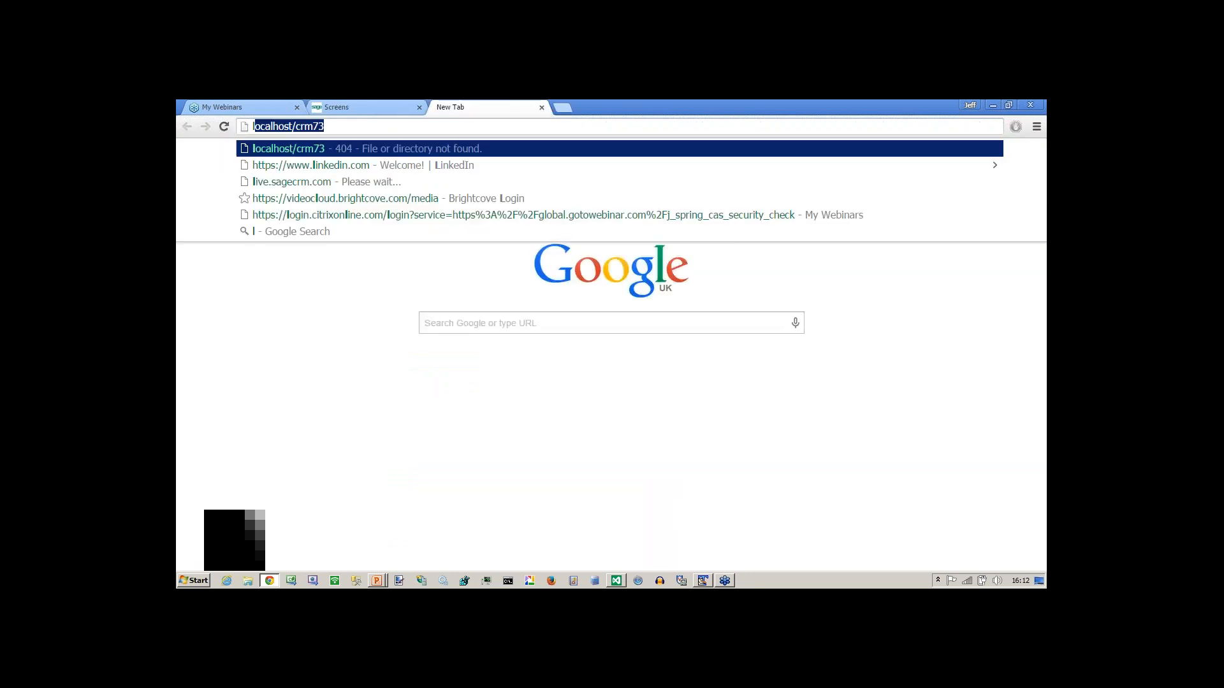
key(Return)
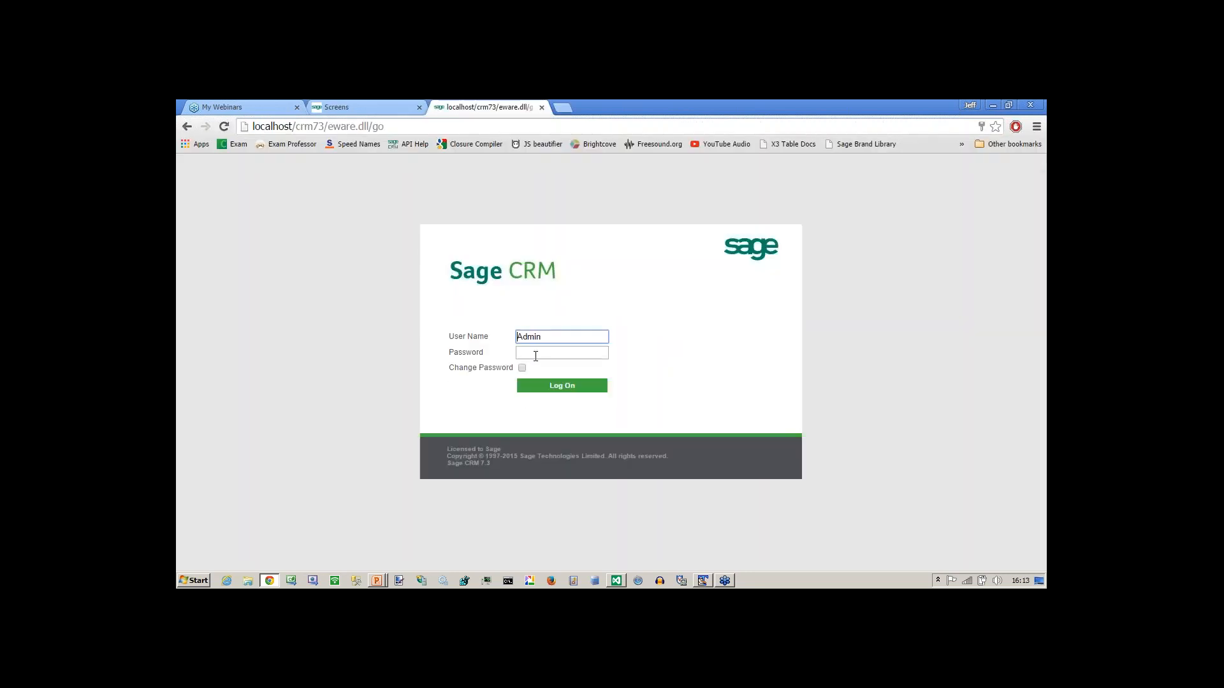
drag(549, 338, 475, 341)
text(admin)
key(Return)
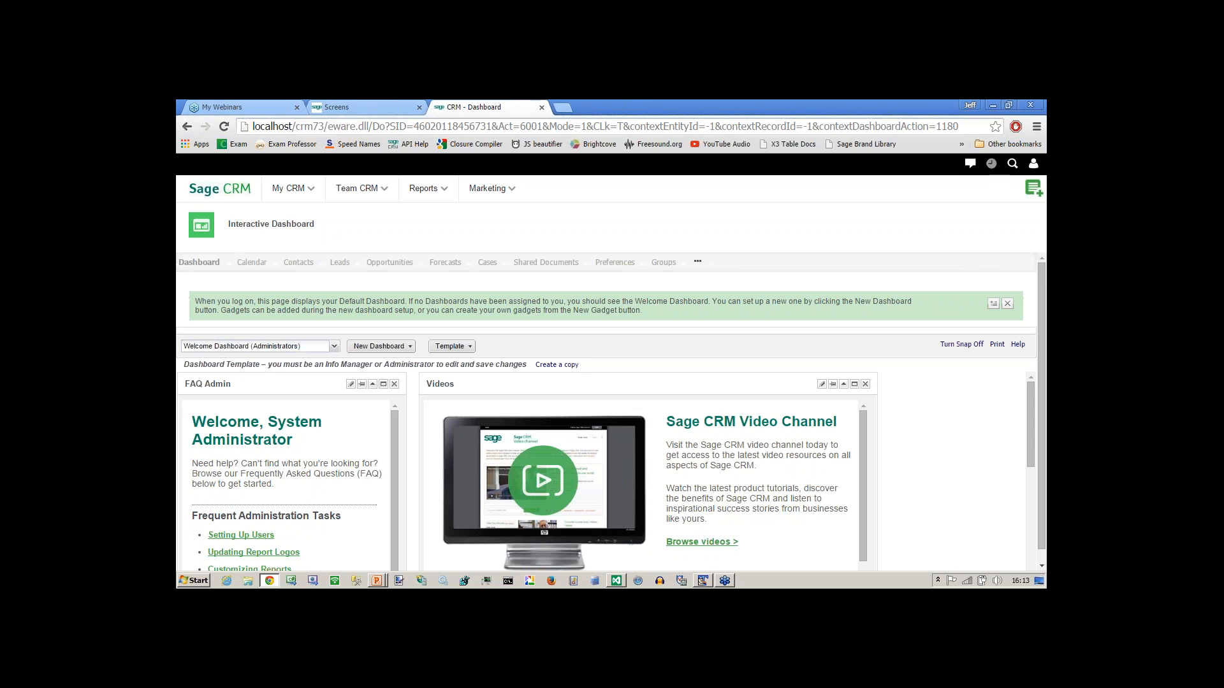
Start a New Company named 'jljkljkl' and continue to the full company details form.
click(991, 164)
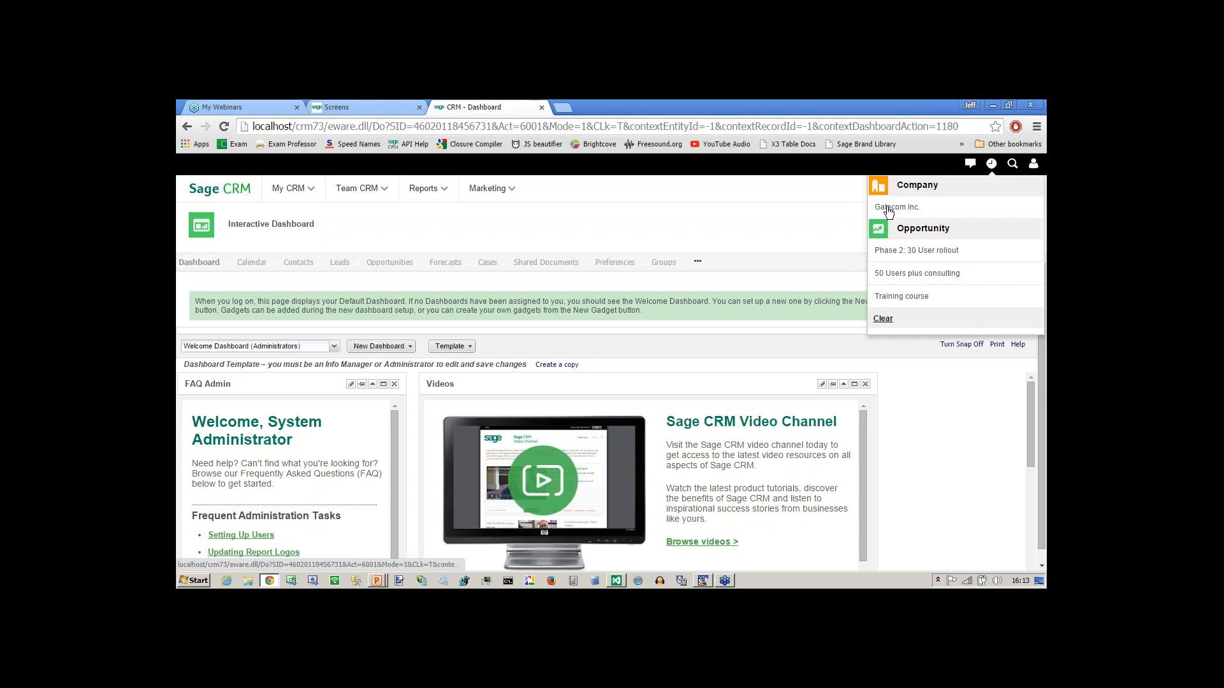
click(1033, 188)
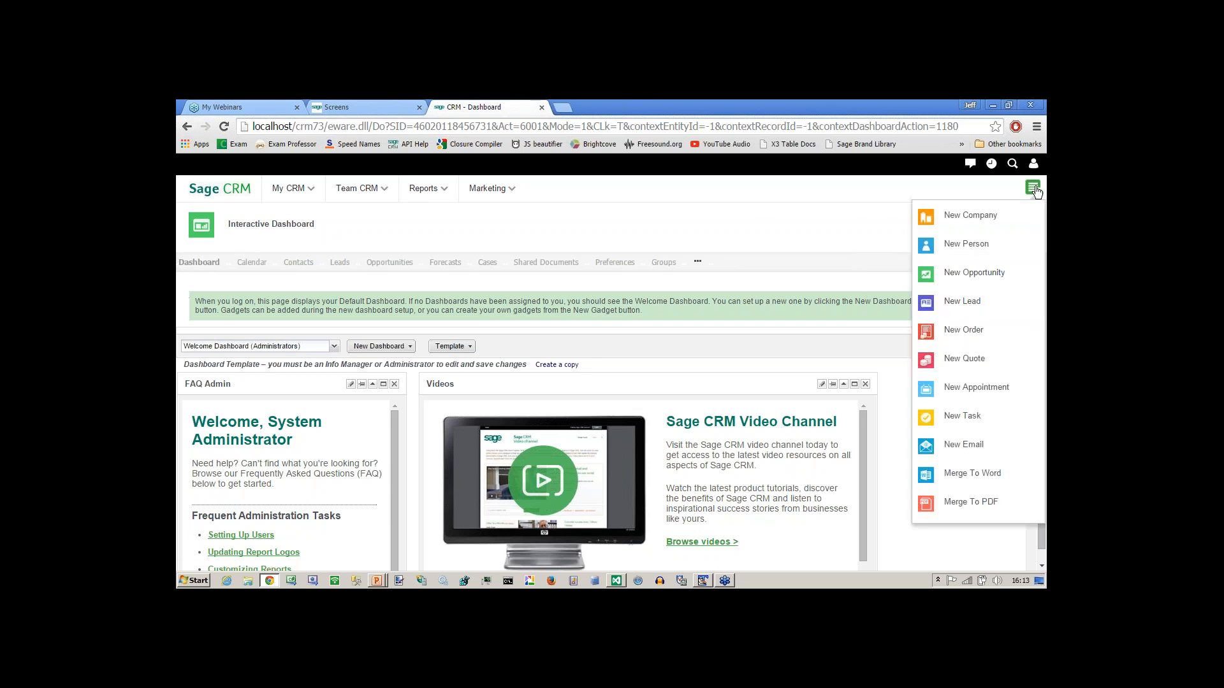
click(970, 217)
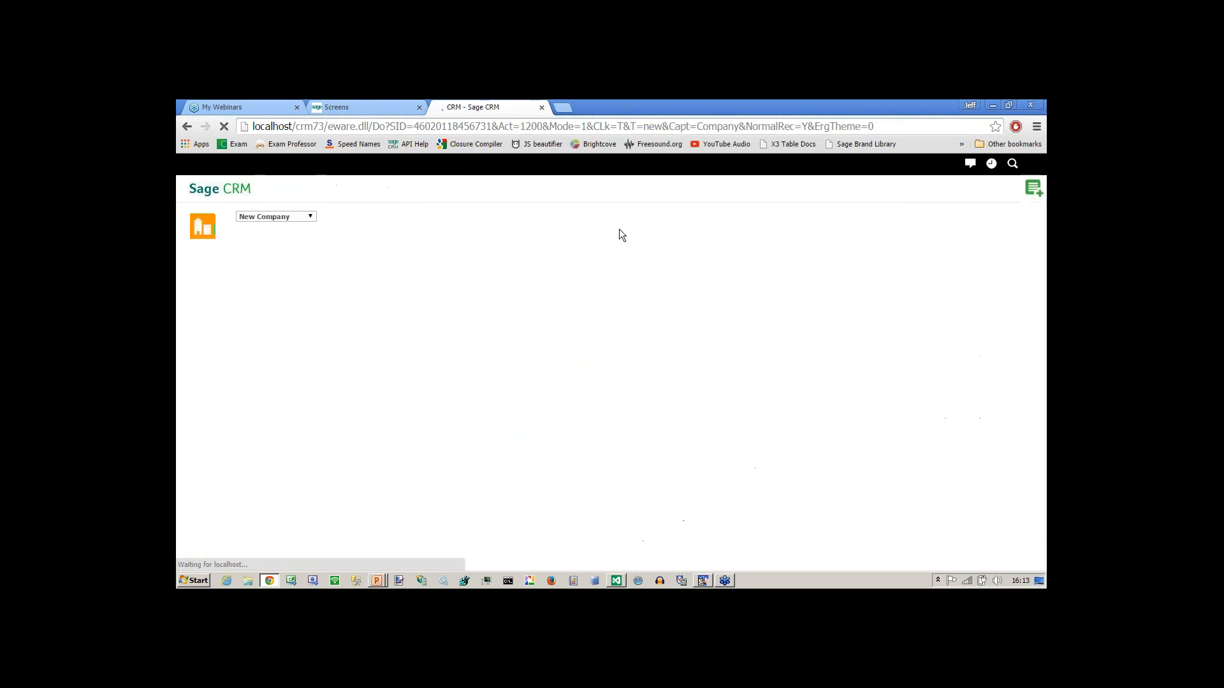
text(jljkljkl)
click(975, 326)
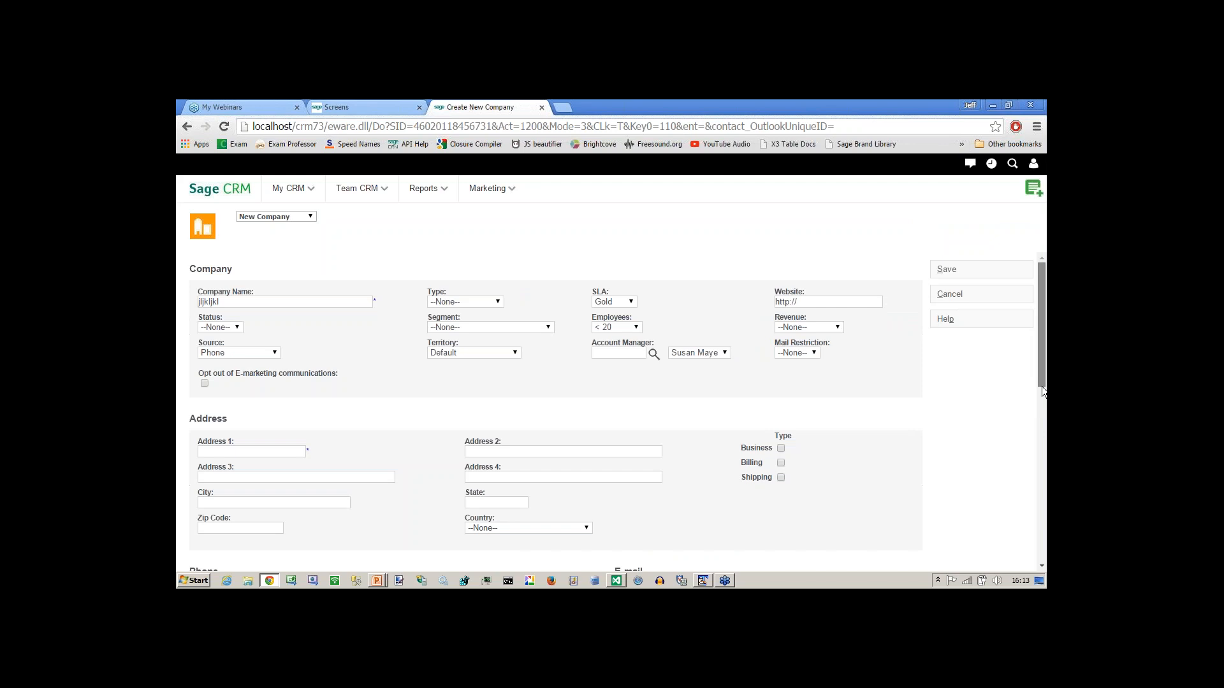
Show the New Company form full screen at 90% zoom and scroll down through it.
drag(1041, 388, 1042, 390)
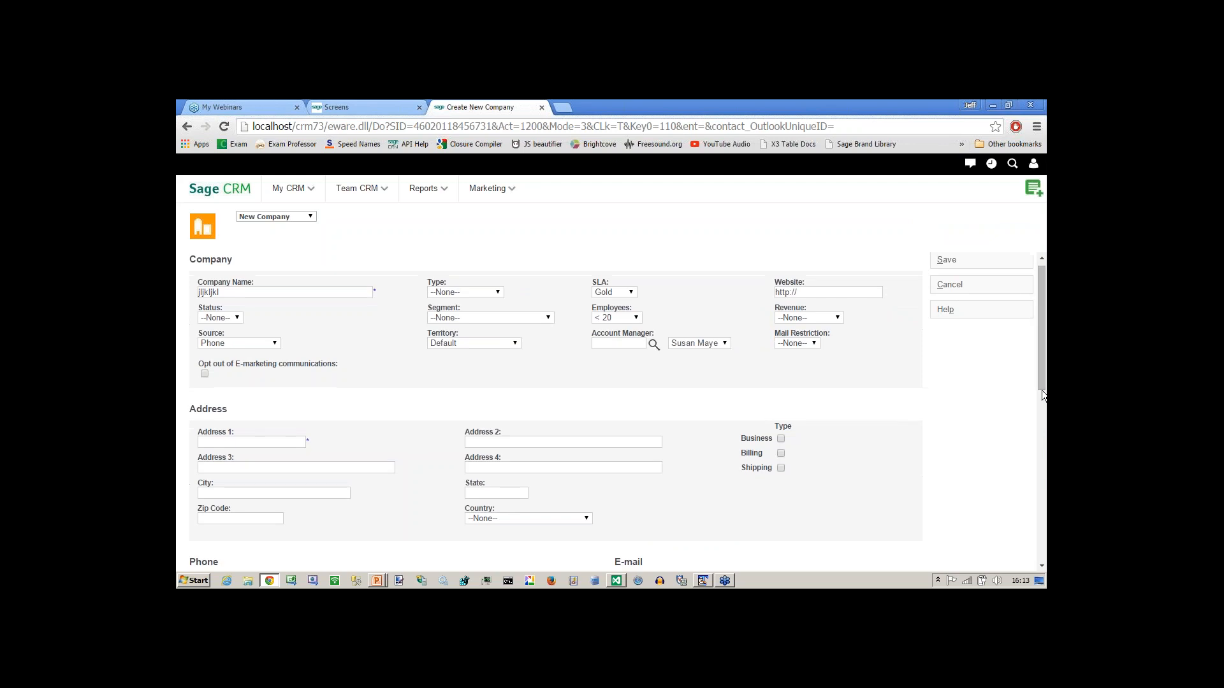
key(F11)
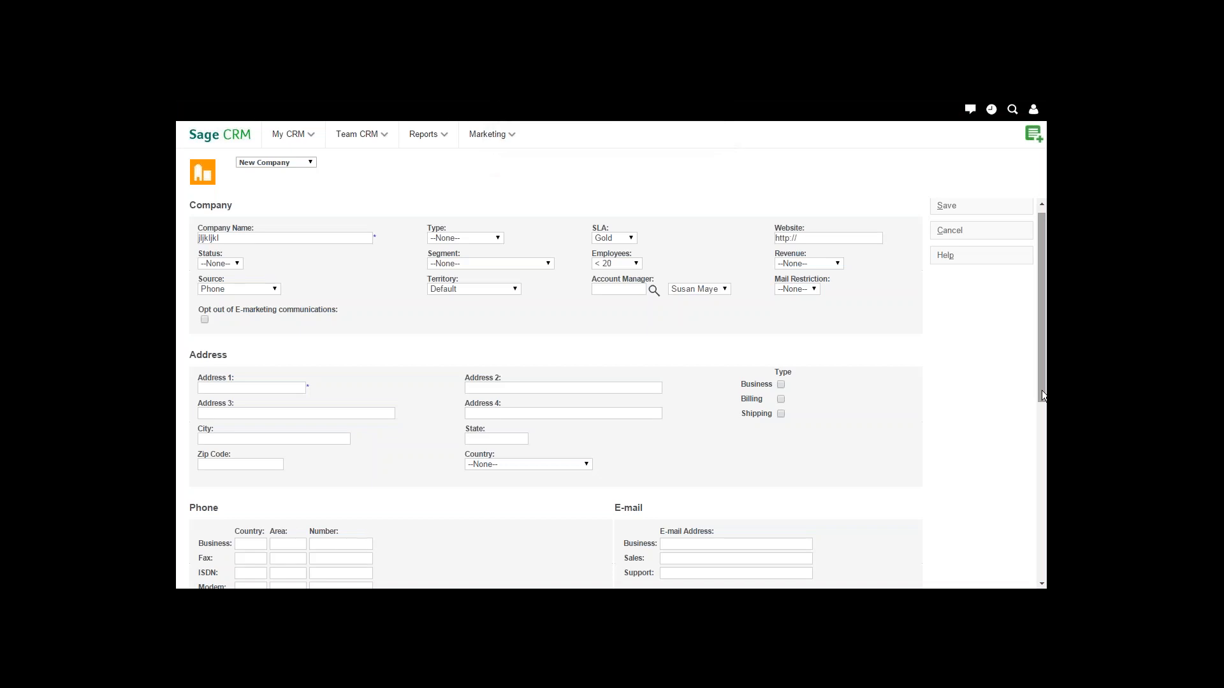
key(ctrl+minus)
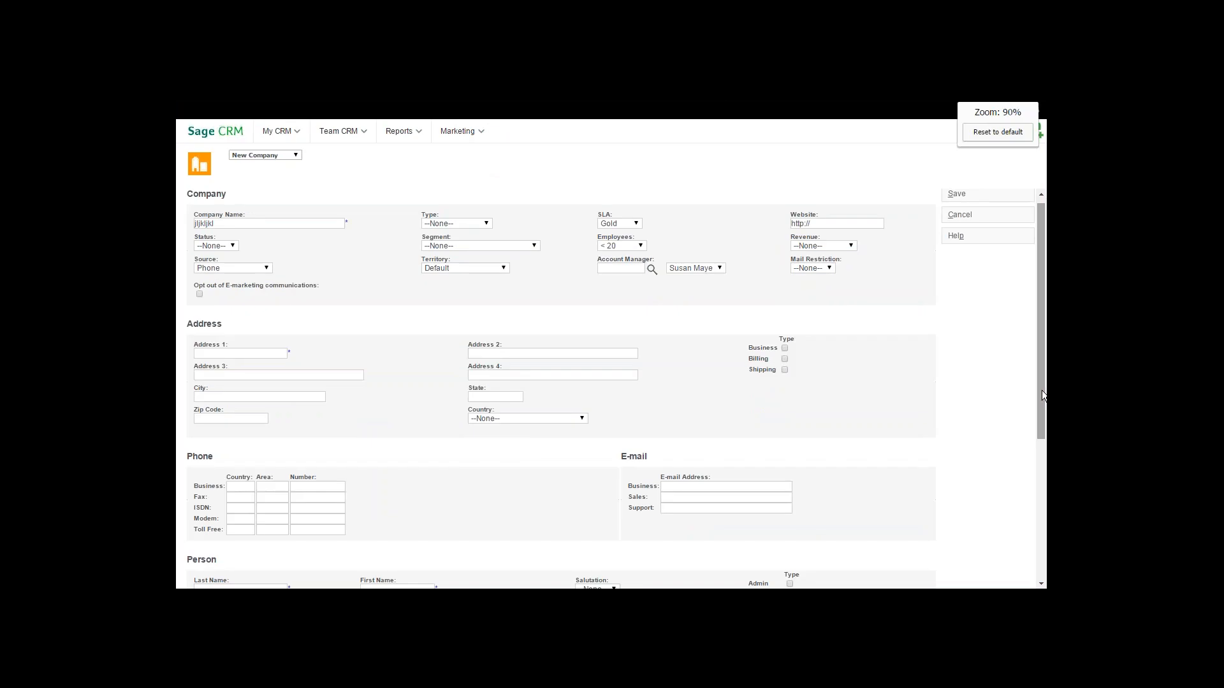
key(Down)
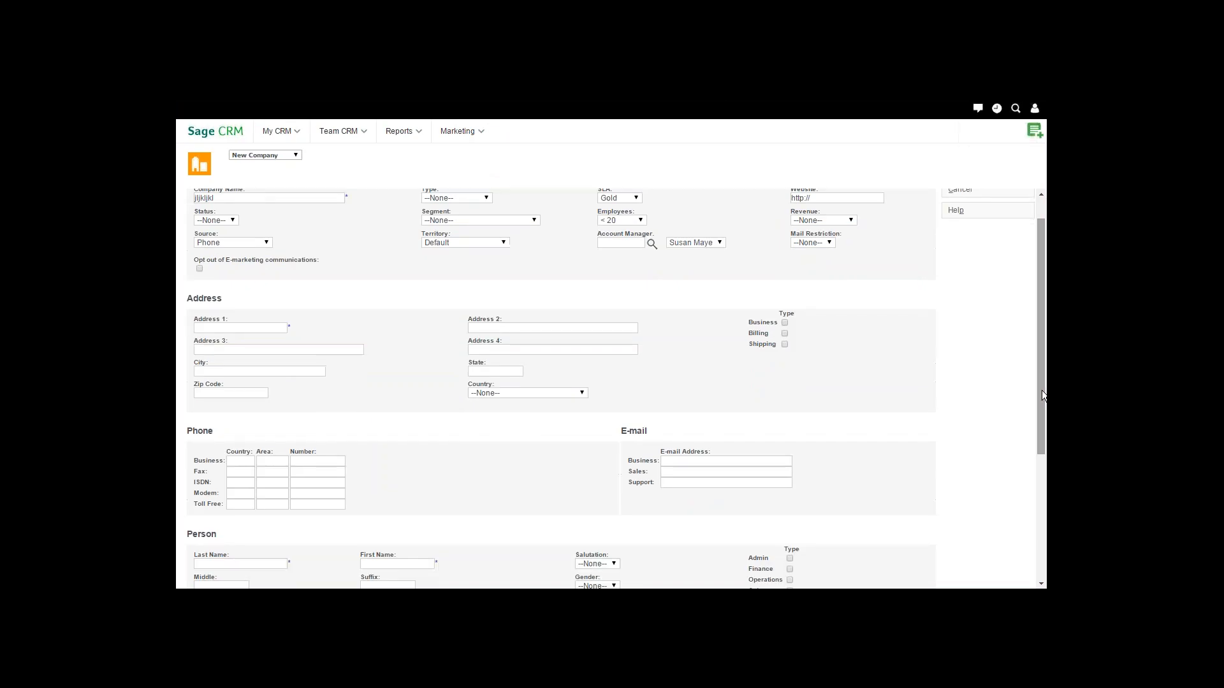
key(Down)
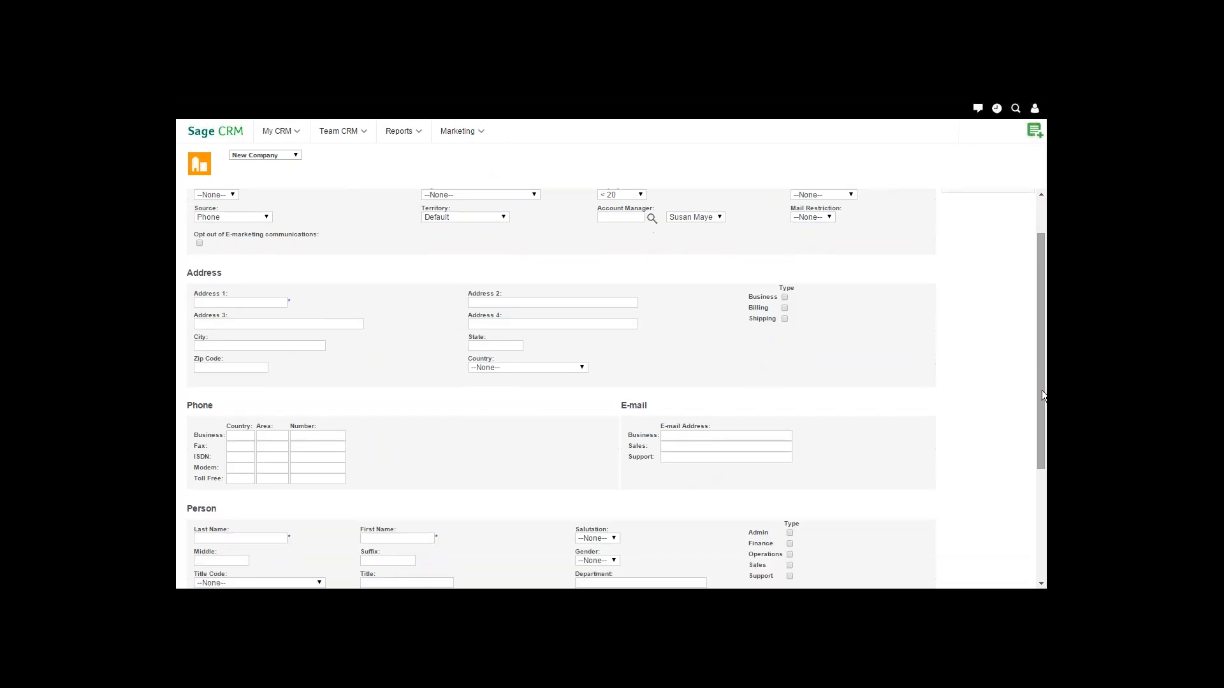
key(Down)
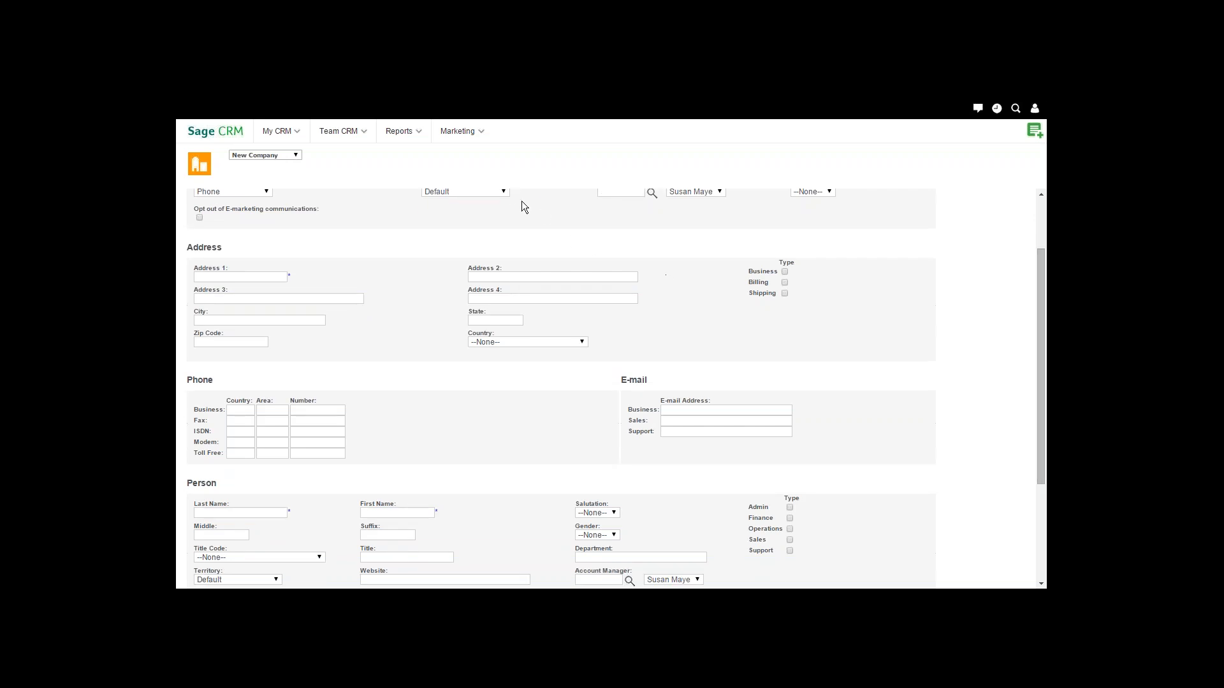
Check the company and person Territory lists, then set the company Territory to US & Canada.
click(503, 191)
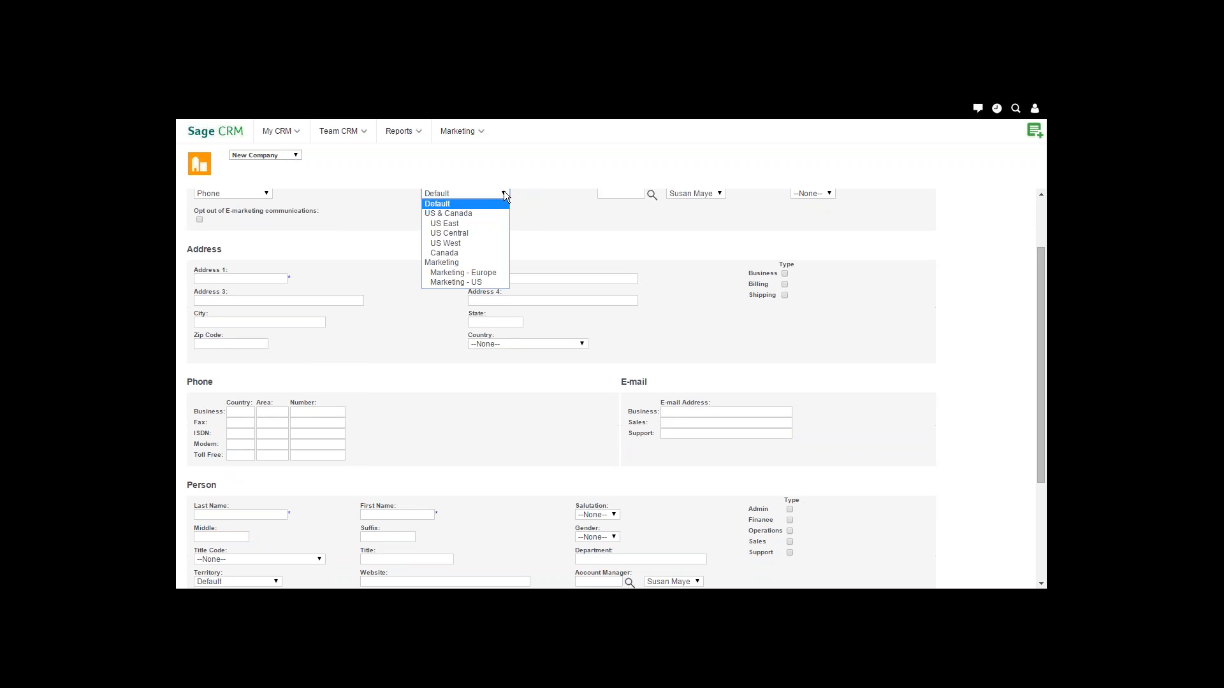
click(504, 193)
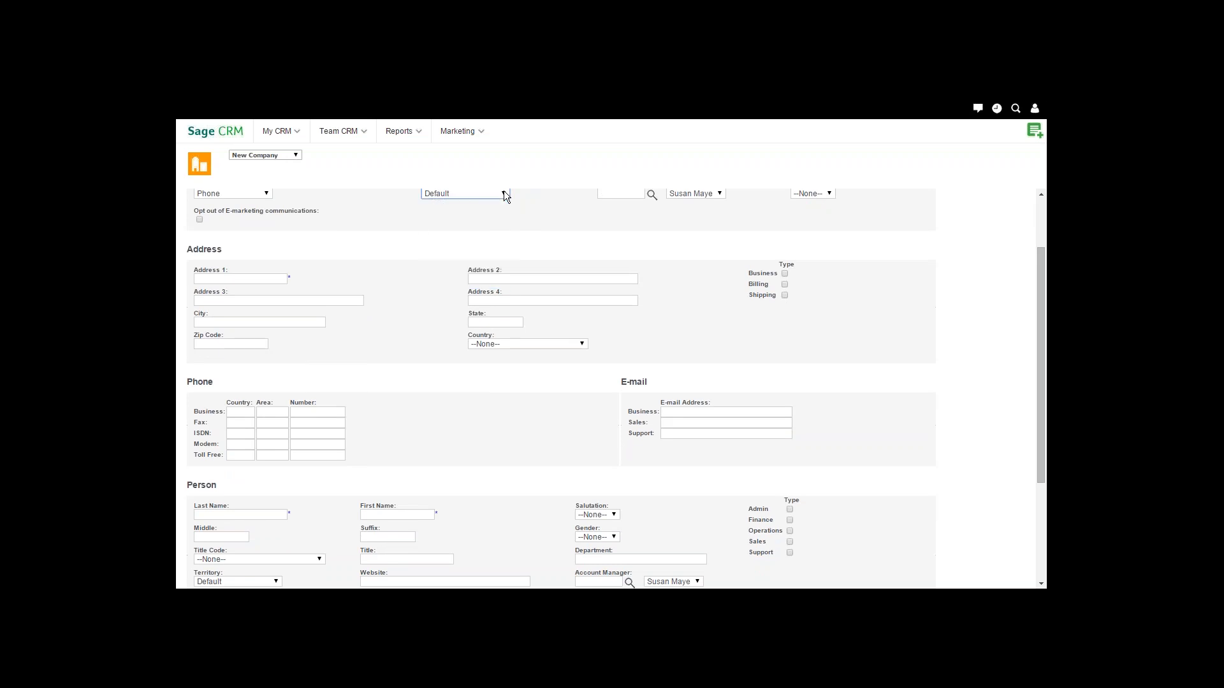
click(276, 582)
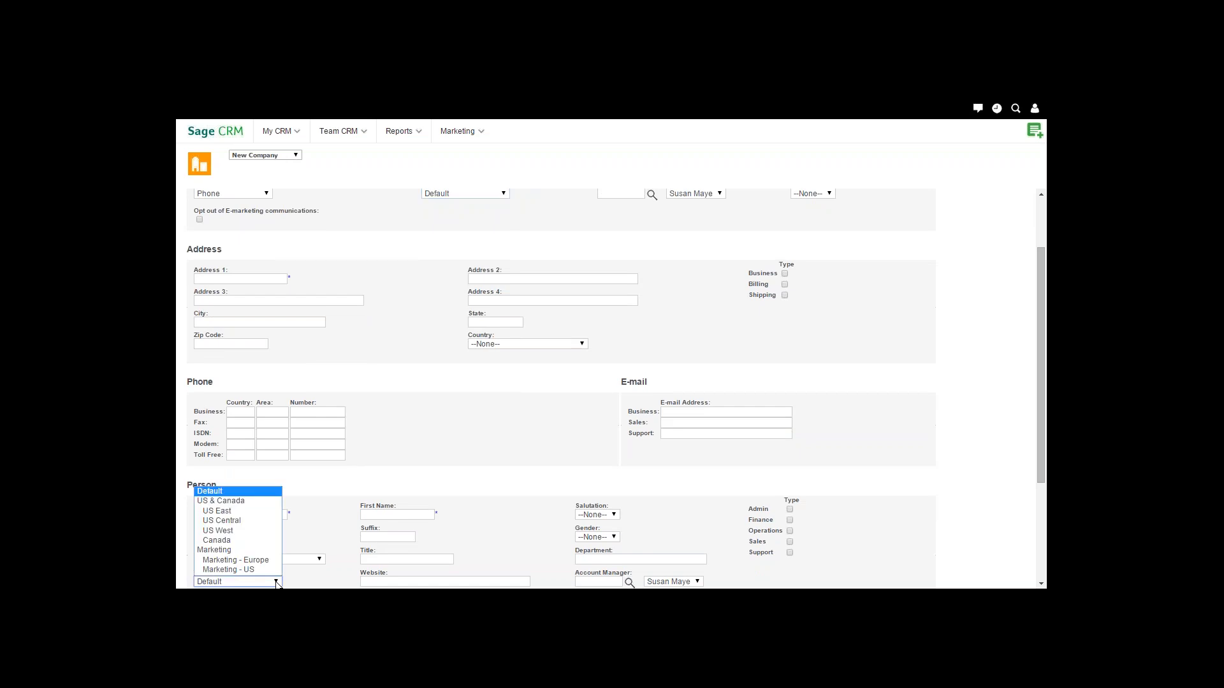
click(276, 582)
click(503, 194)
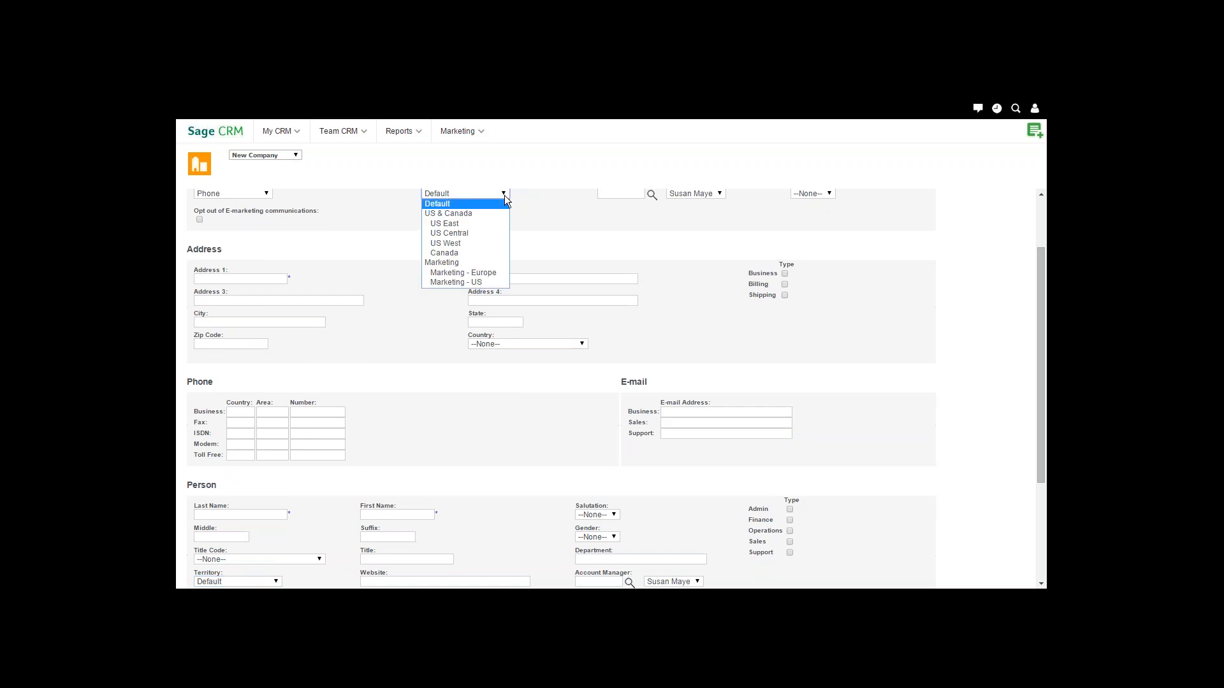
click(472, 214)
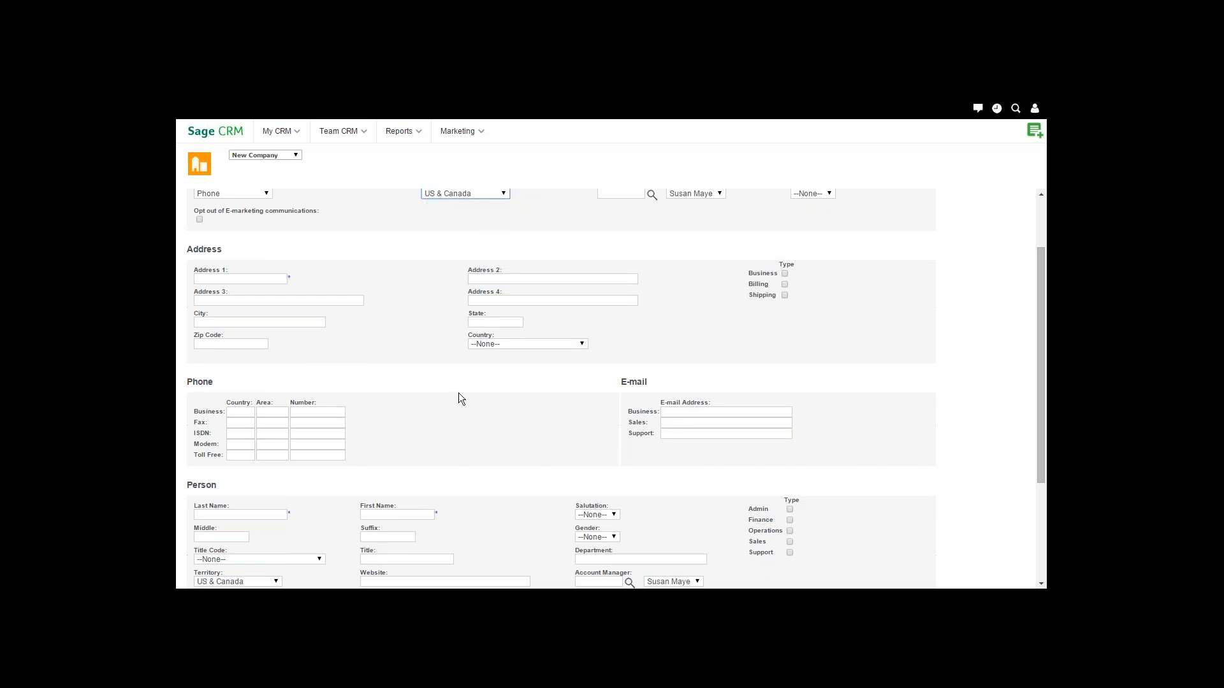
key(ctrl+plus)
key(ctrl+plus)
key(ctrl+plus)
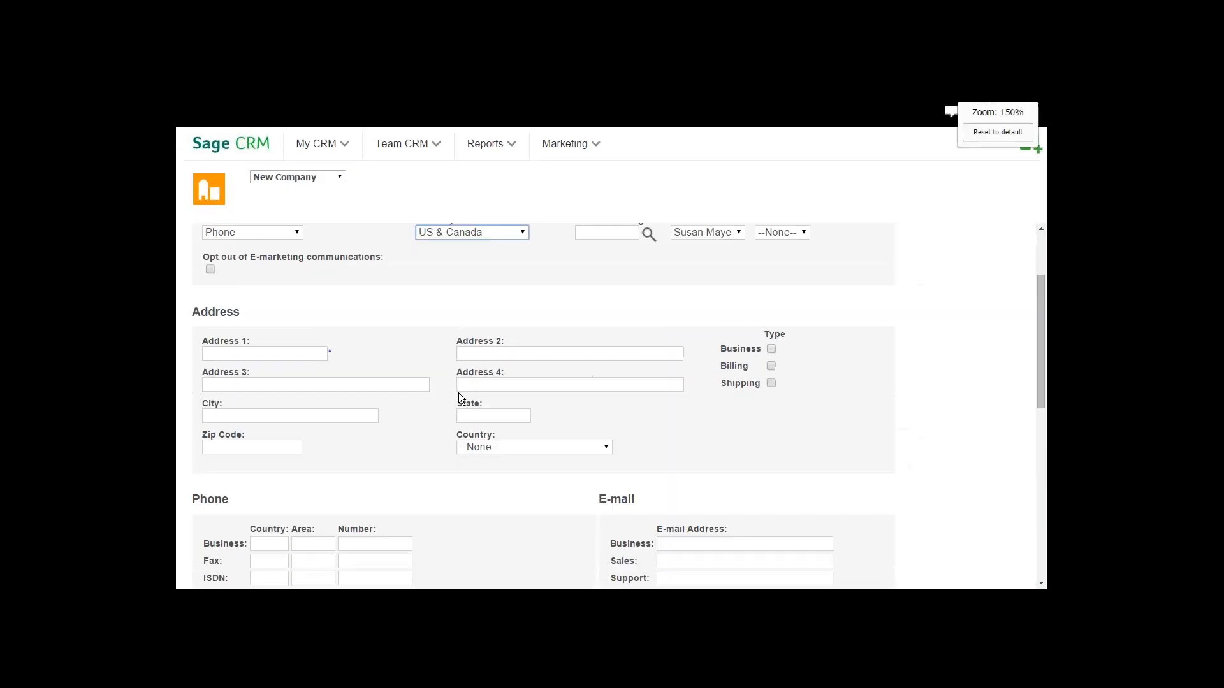
Confirm the Person Territory now reads US & Canada, then switch to the PowerPoint slides.
key(Down)
key(Down)
key(Up)
key(Up)
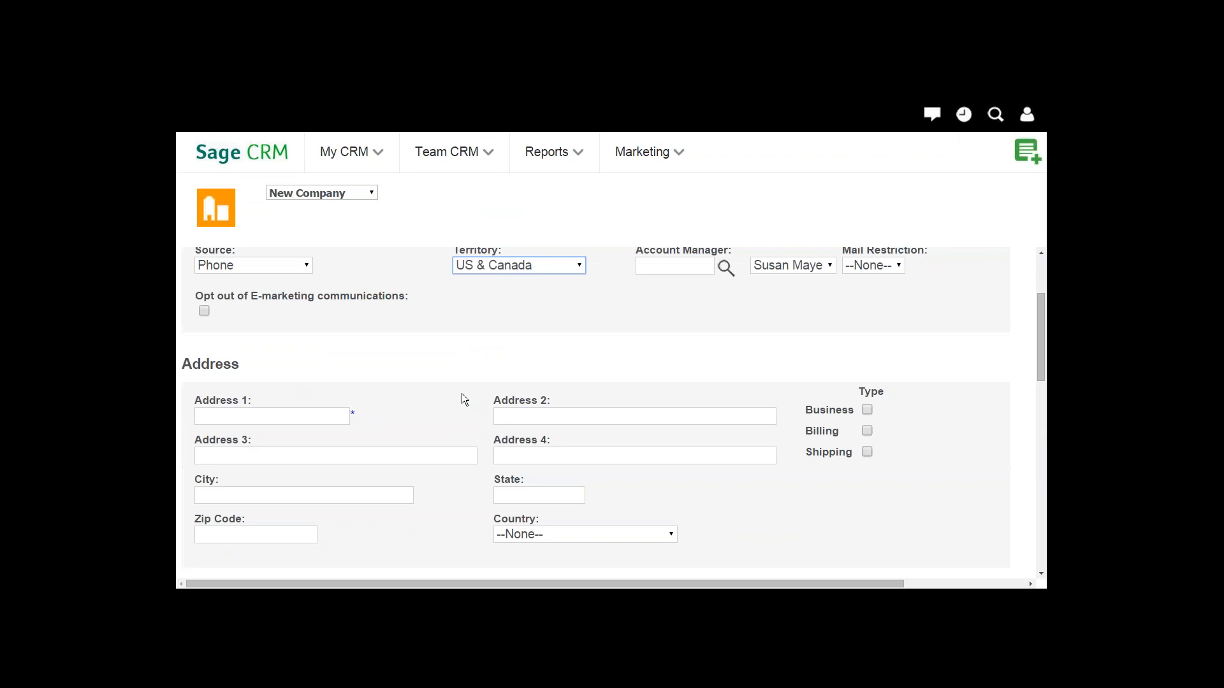
click(630, 338)
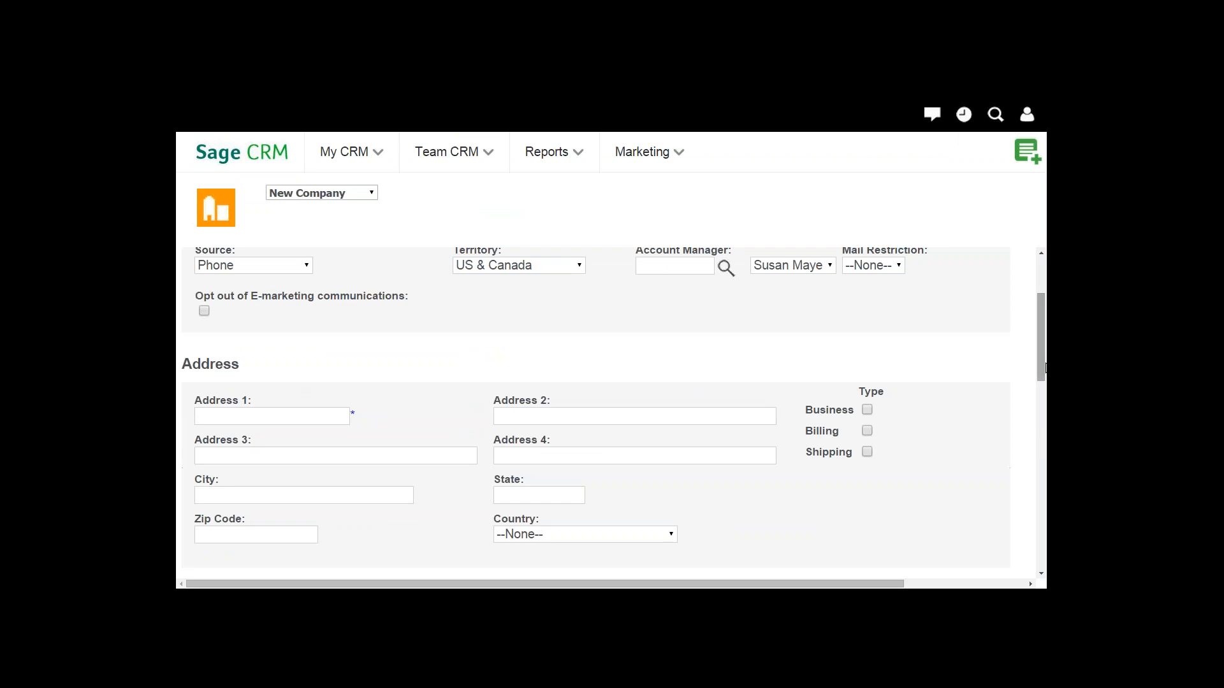
drag(1040, 375, 1038, 513)
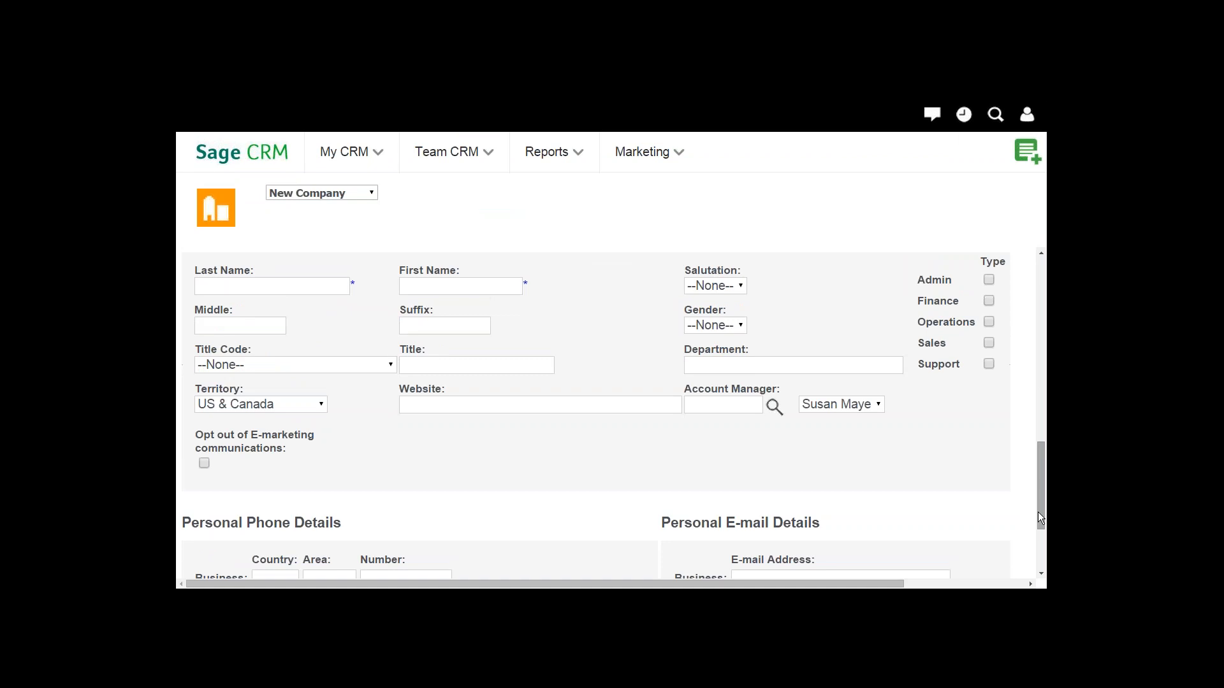
key(ctrl+minus)
key(ctrl+minus)
key(ctrl+minus)
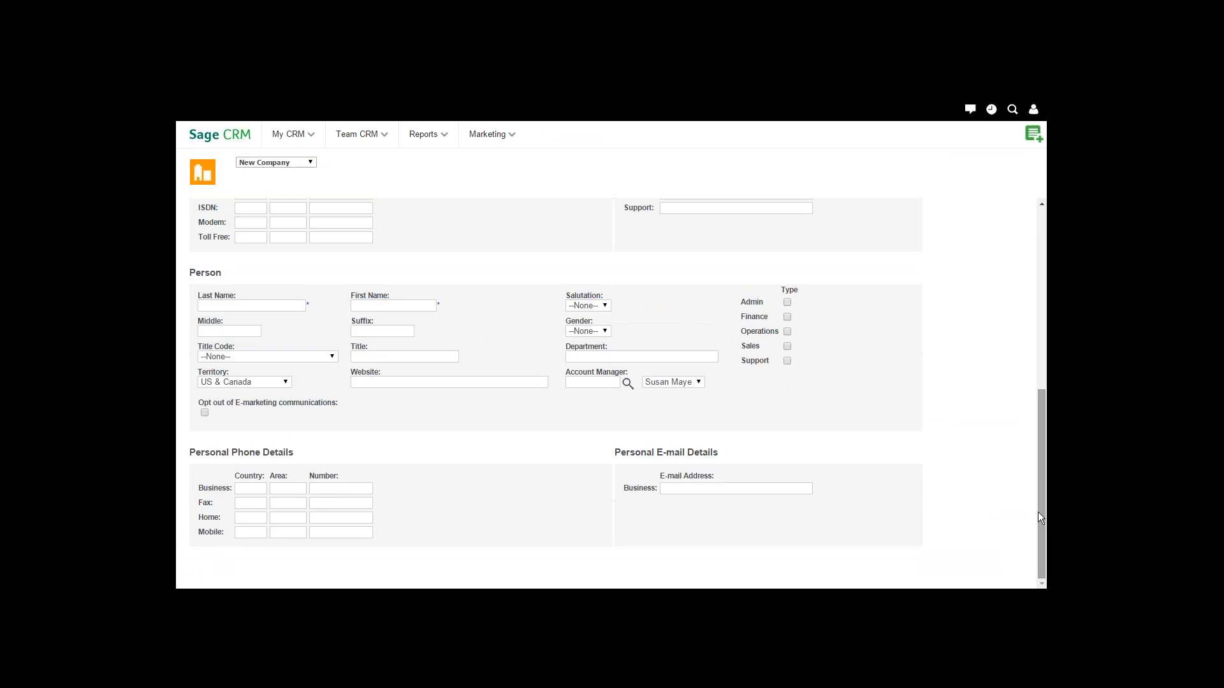
key(alt+Tab)
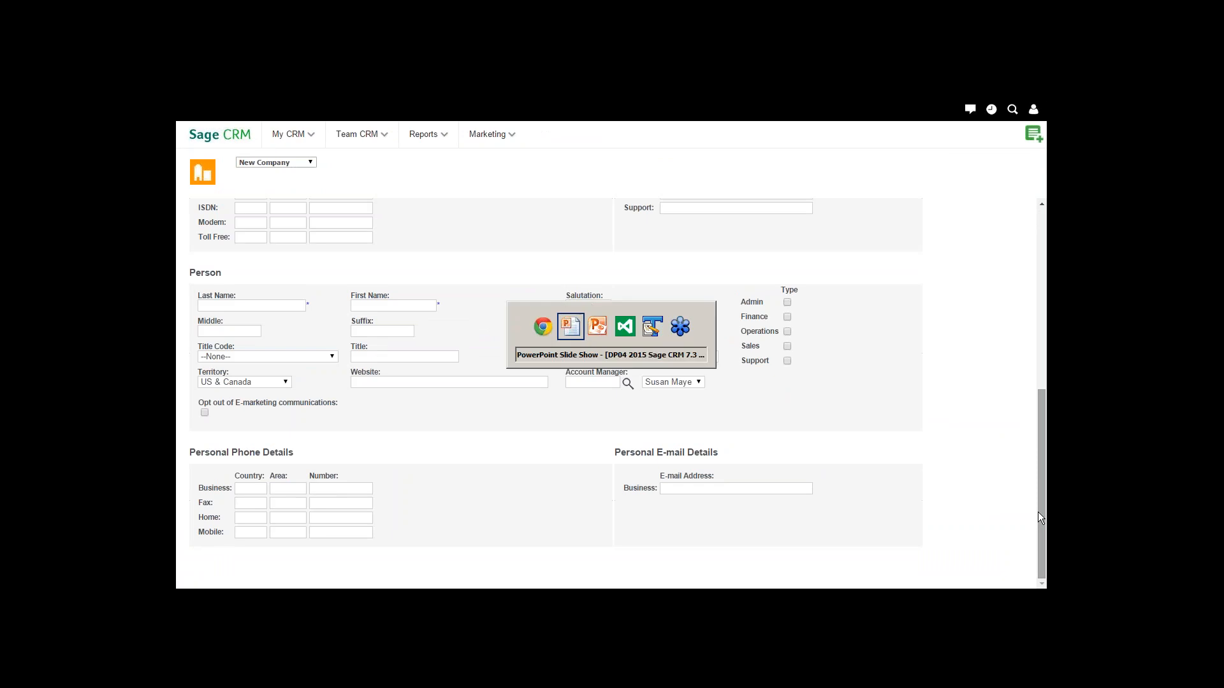
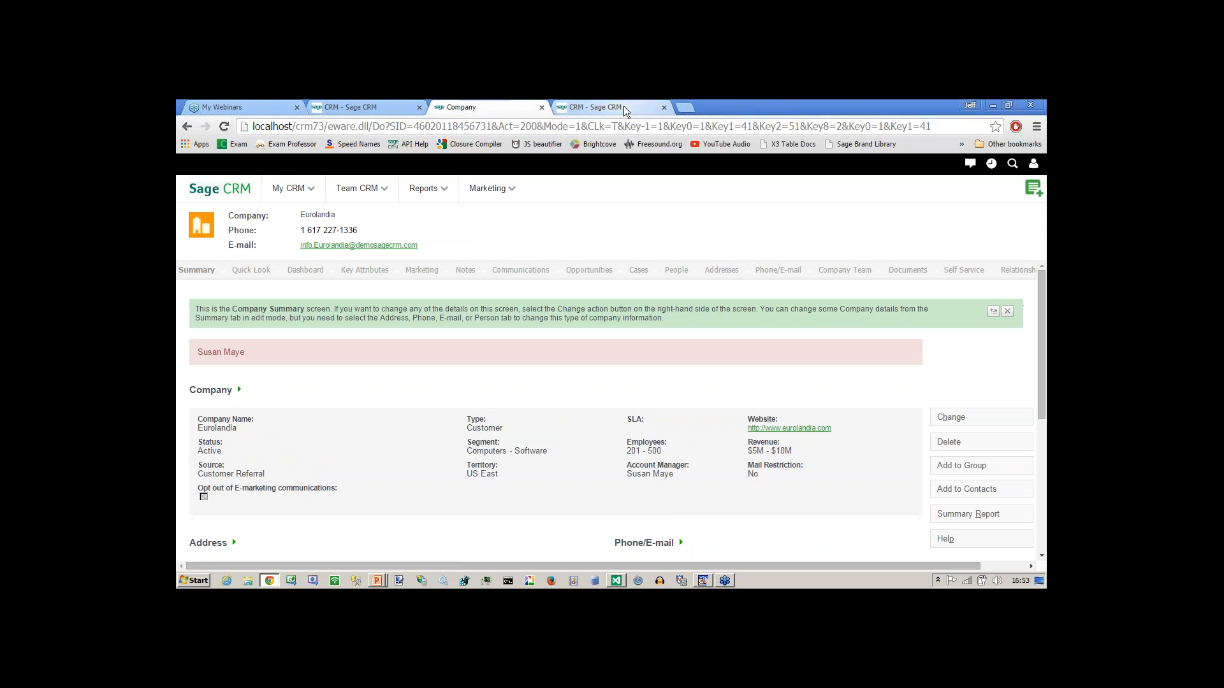
Reopen Eurolandia from the recent-items list and point out its blank SLA field.
click(624, 109)
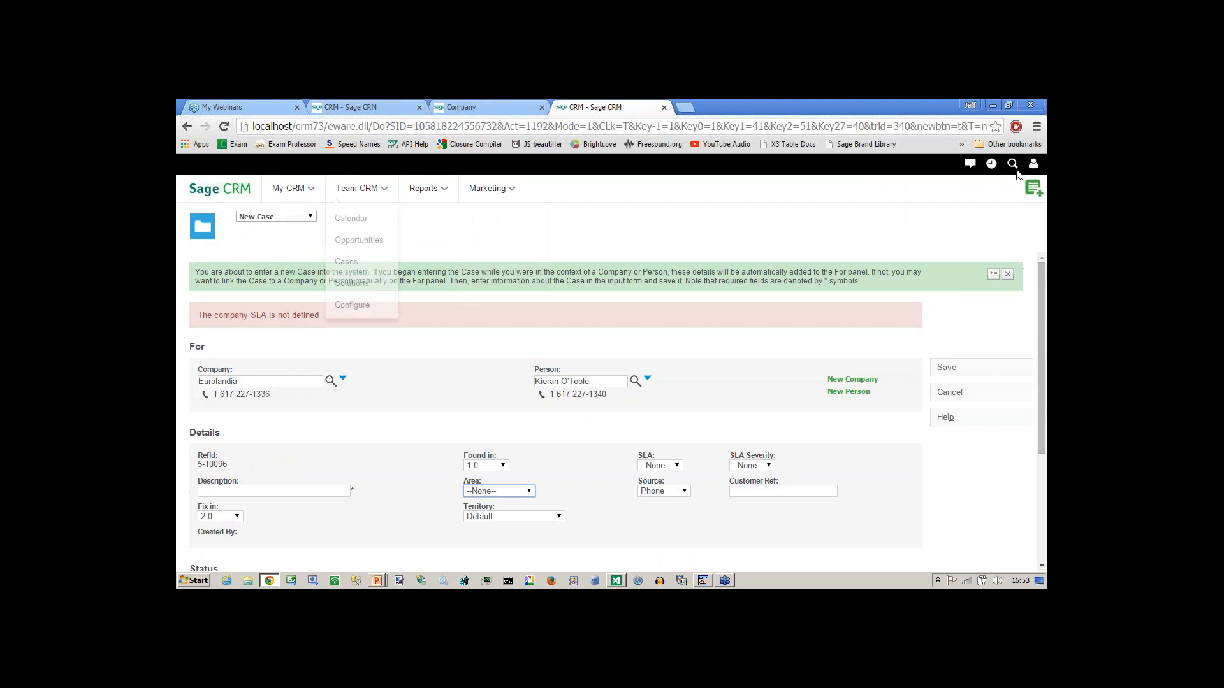
click(993, 164)
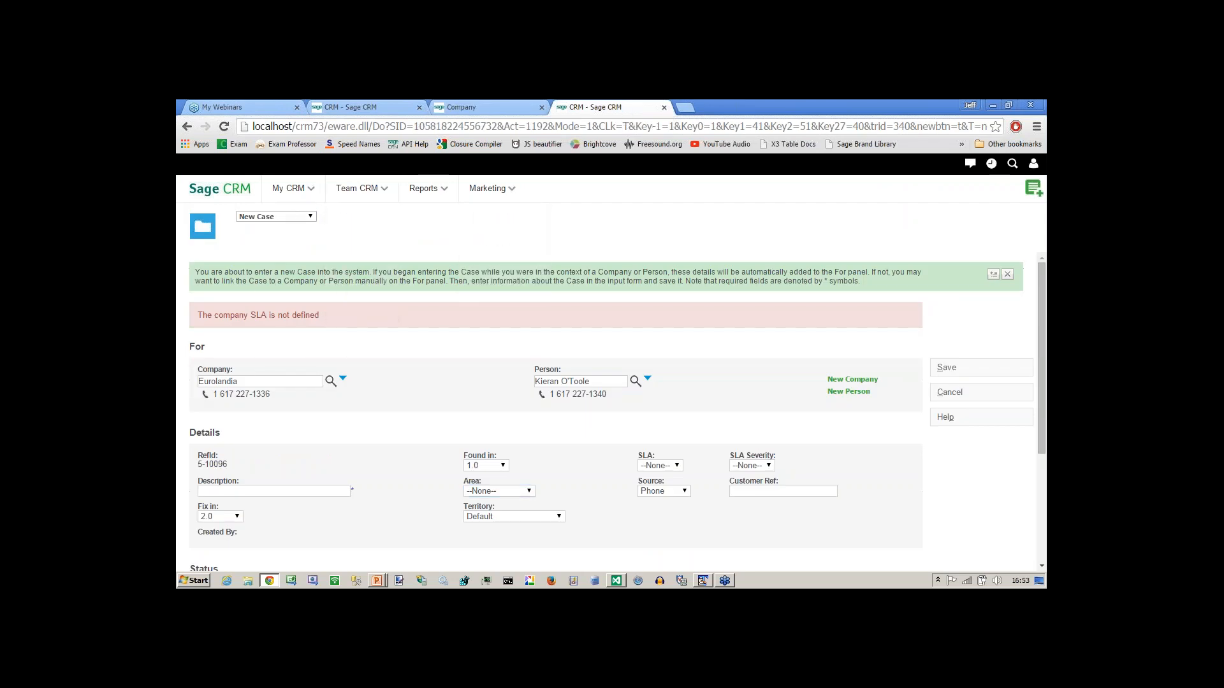
click(997, 167)
click(911, 322)
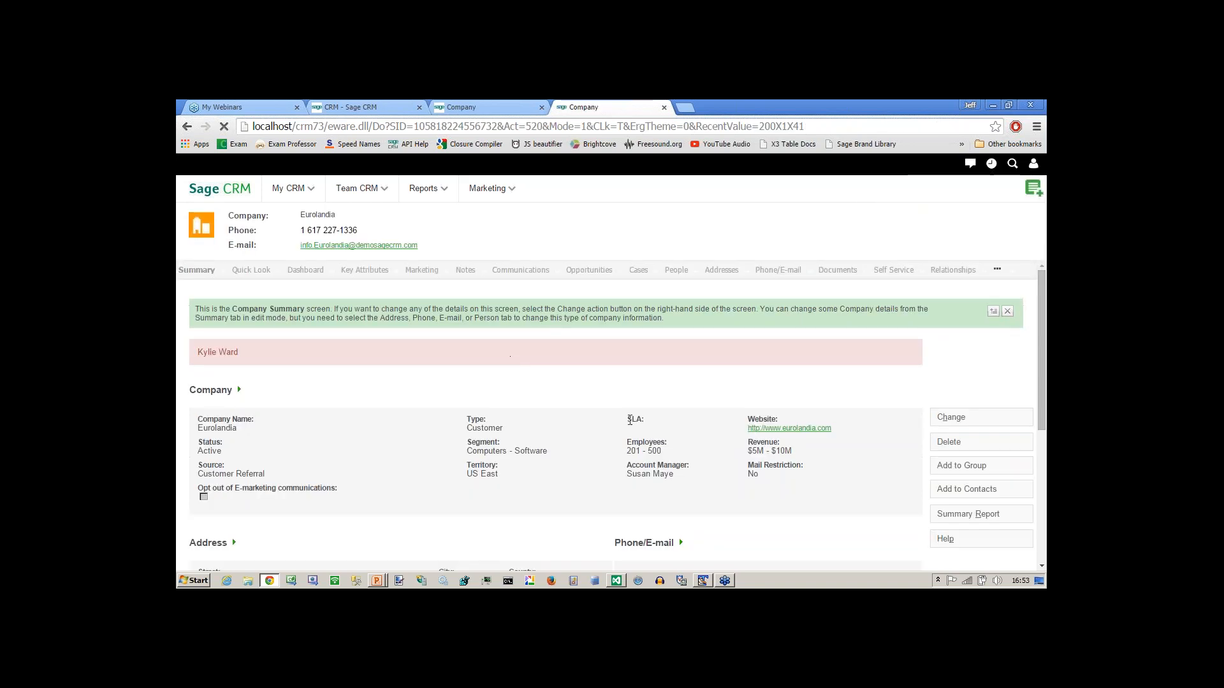
drag(627, 420, 645, 427)
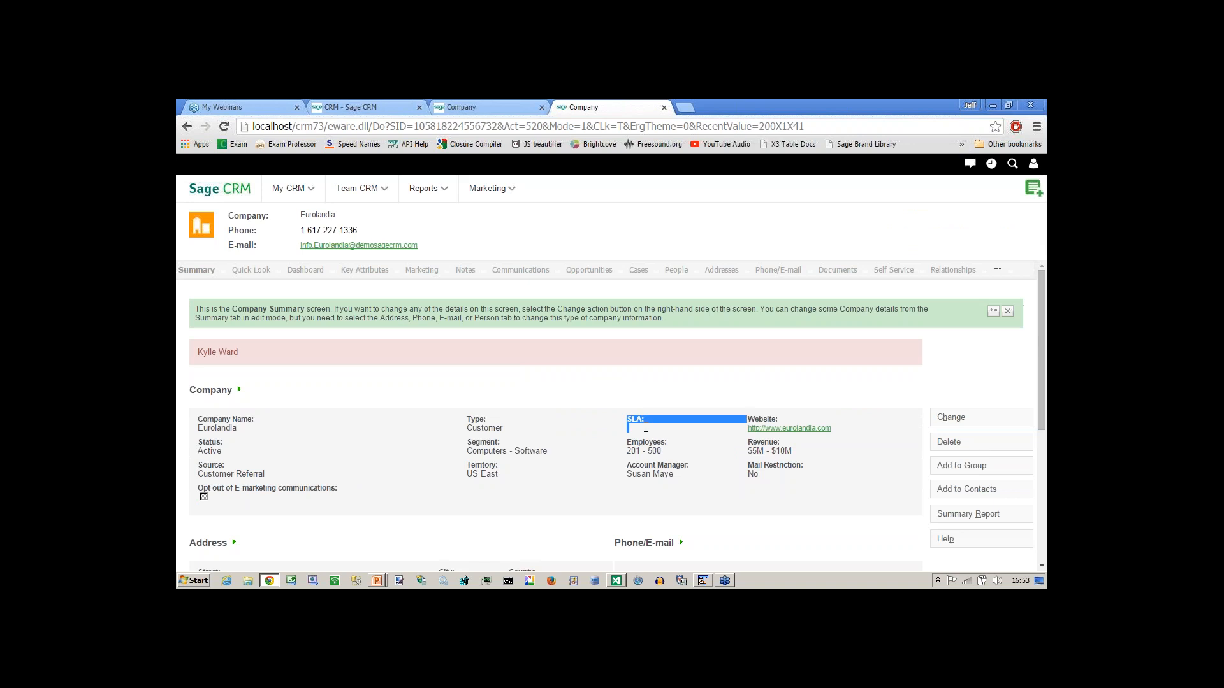
key(alt+Tab)
key(alt+Tab)
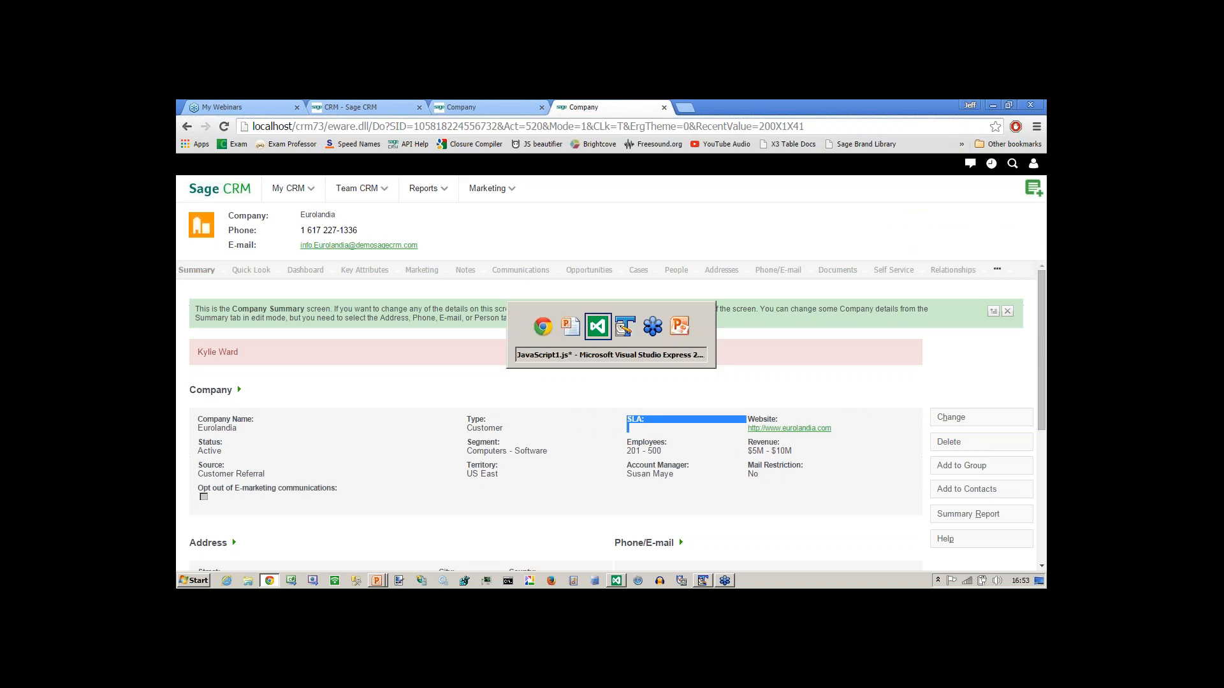
Below the SLA check, add an if (CurrentUser.user_primarychannelid != 3) condition with an opening brace.
key(Right)
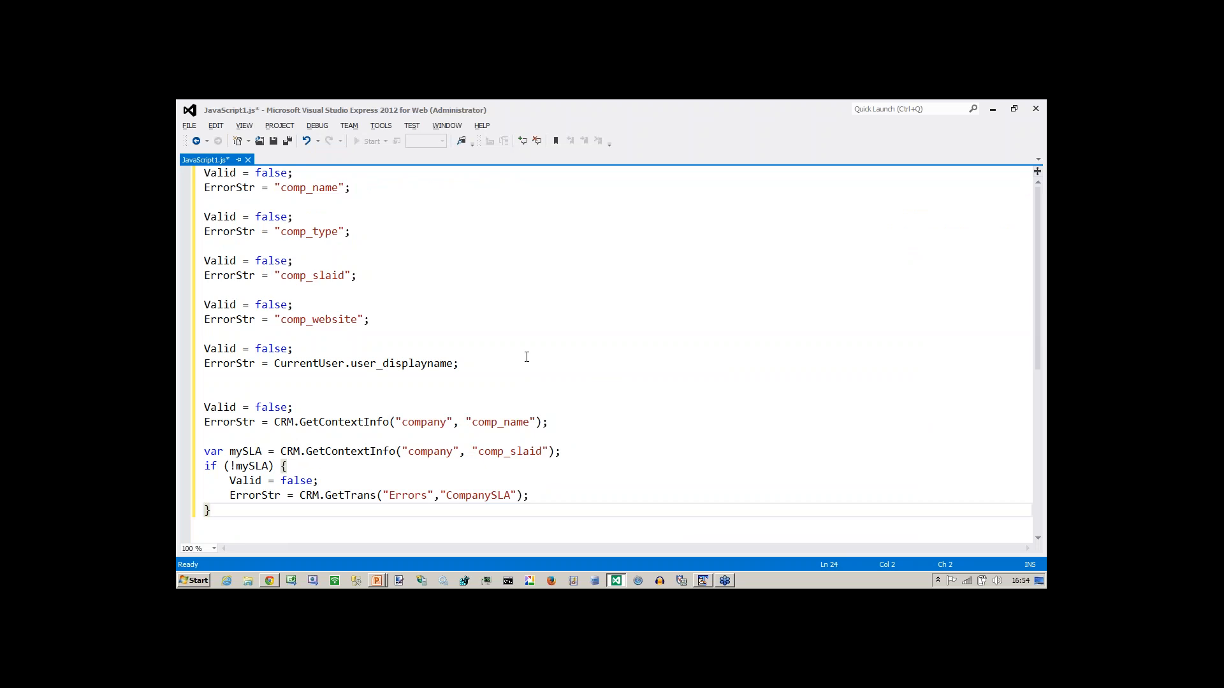
key(Return)
key(Return)
key(Return)
key(Return)
scroll(526, 357, down, 1)
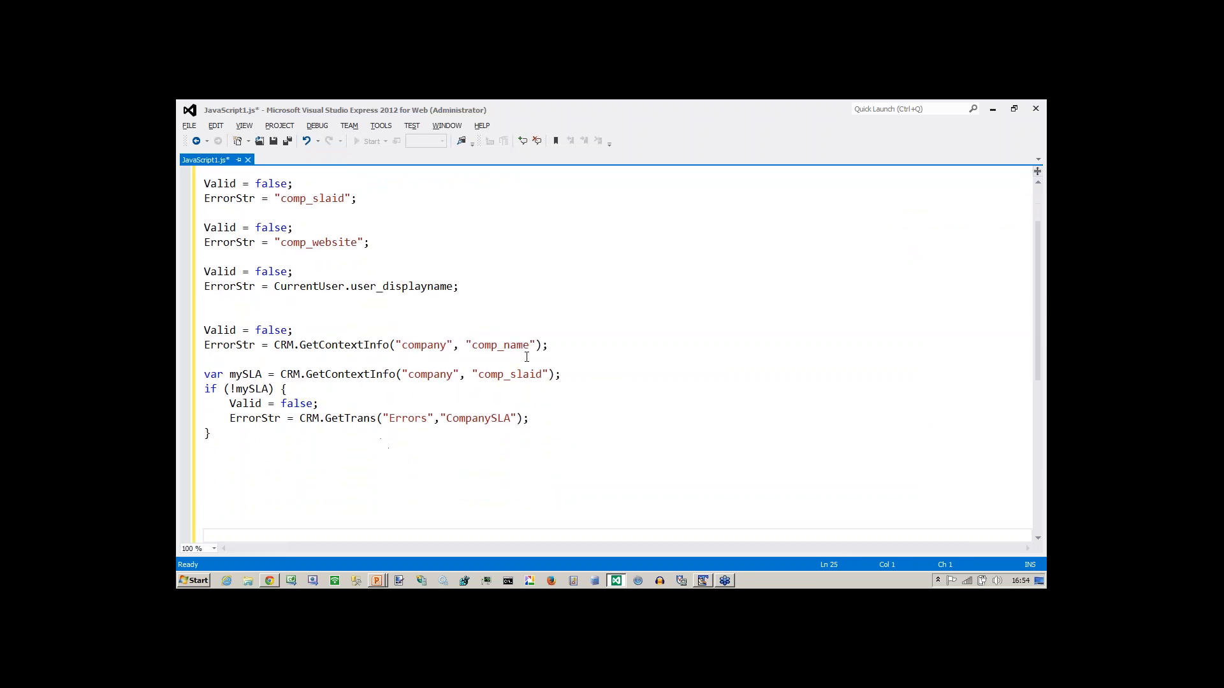
key(Up)
key(Up)
key(Up)
key(Up)
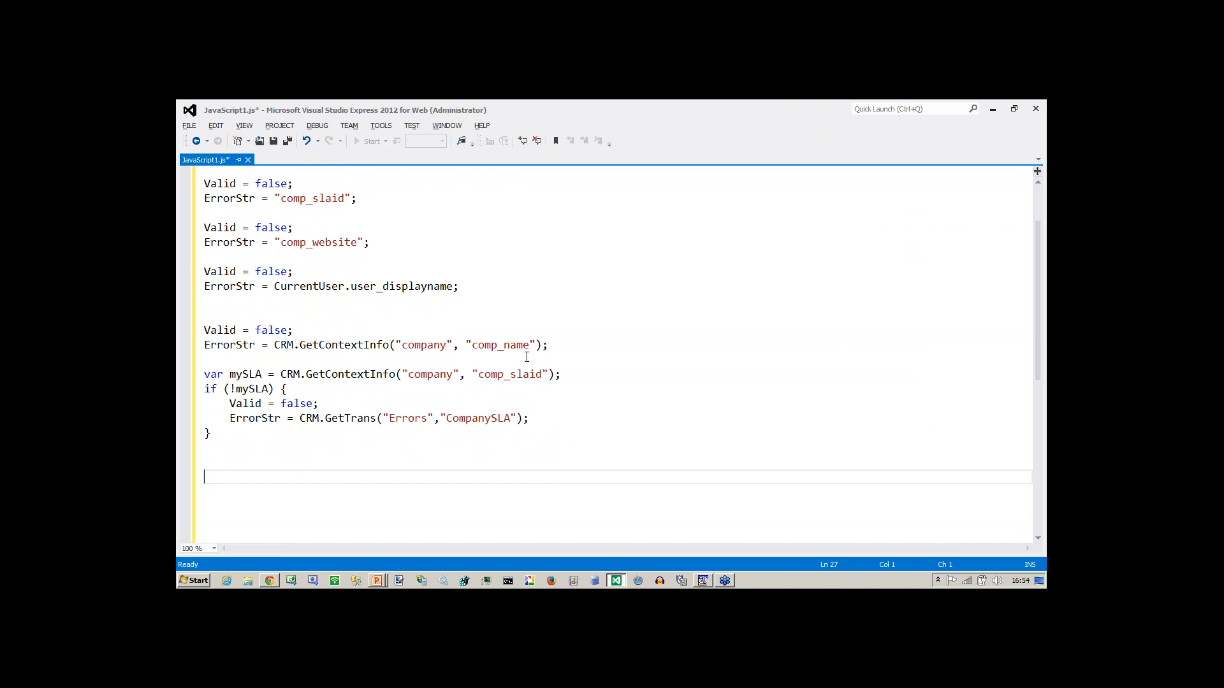
text(if (Current)
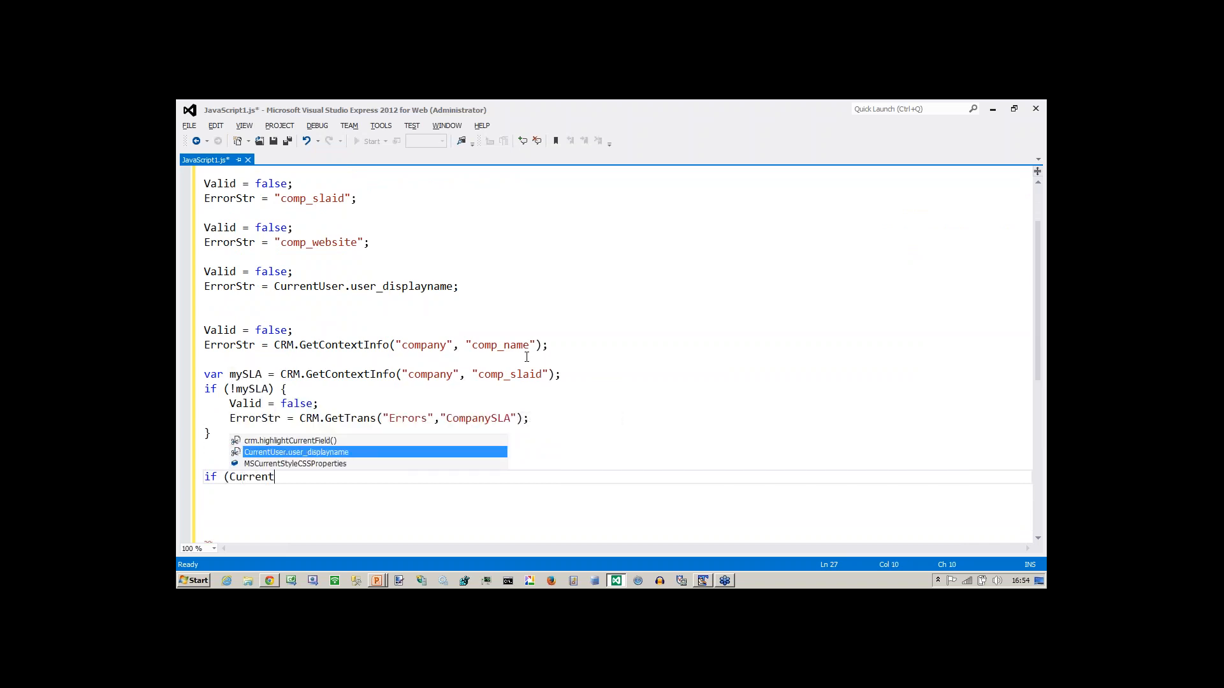
text(Us)
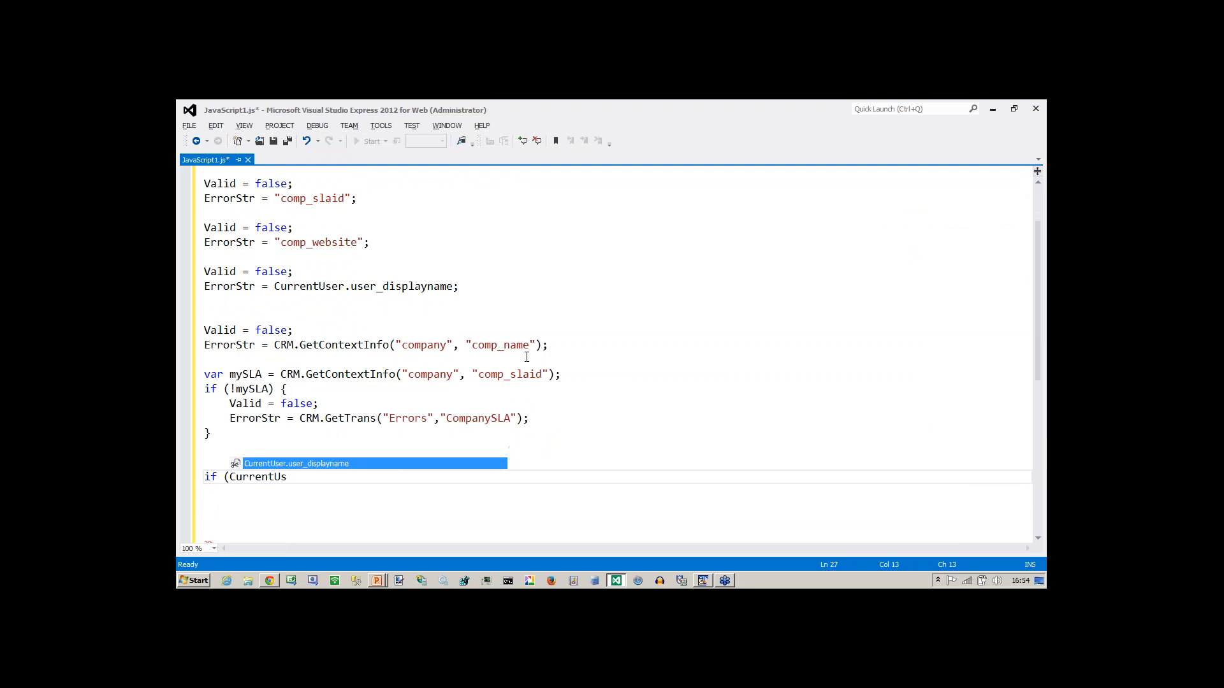
text(er.)
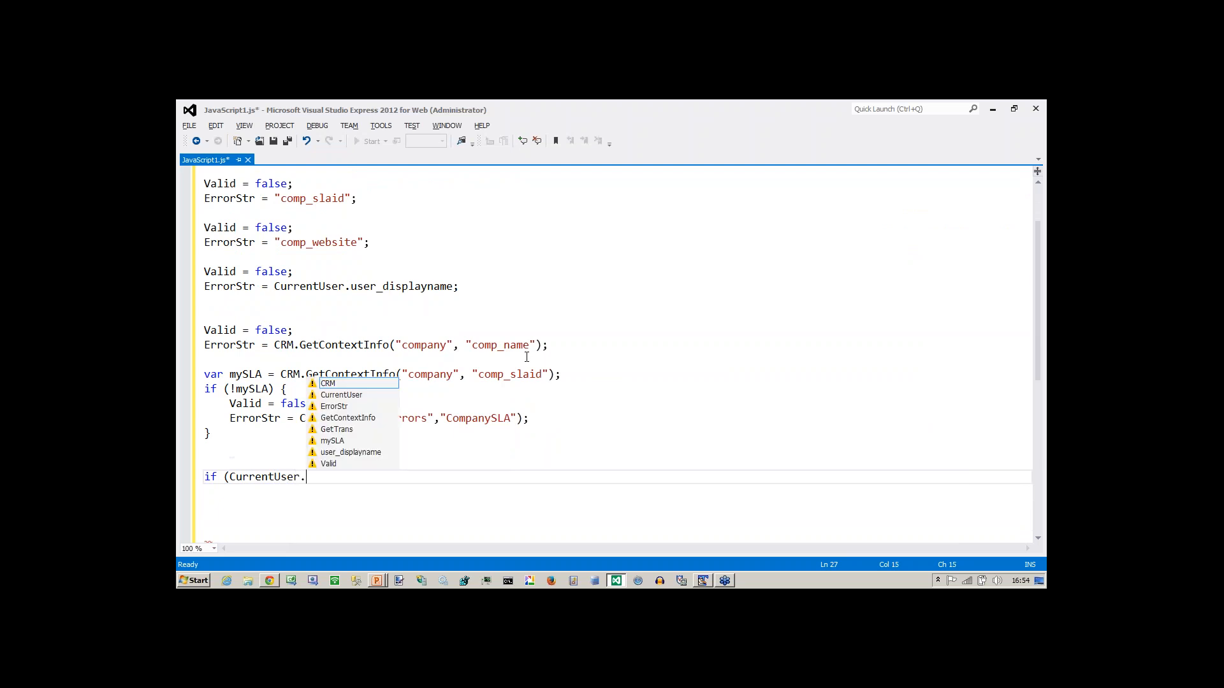
text(user_)
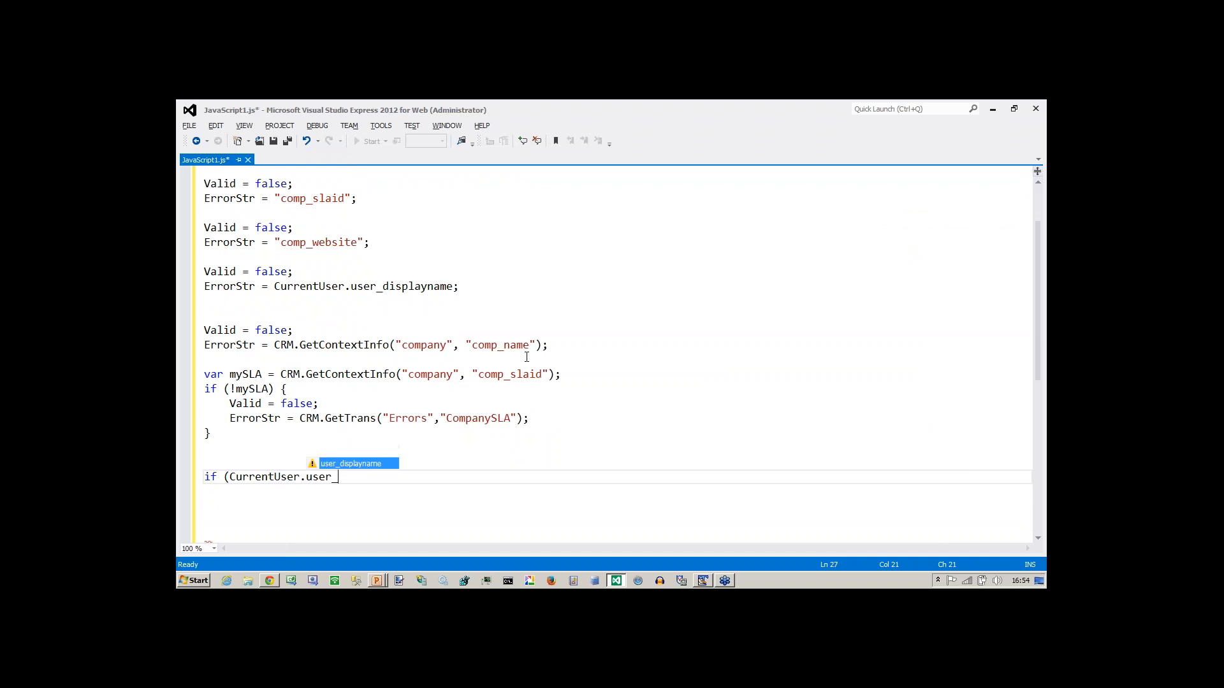
text(pr)
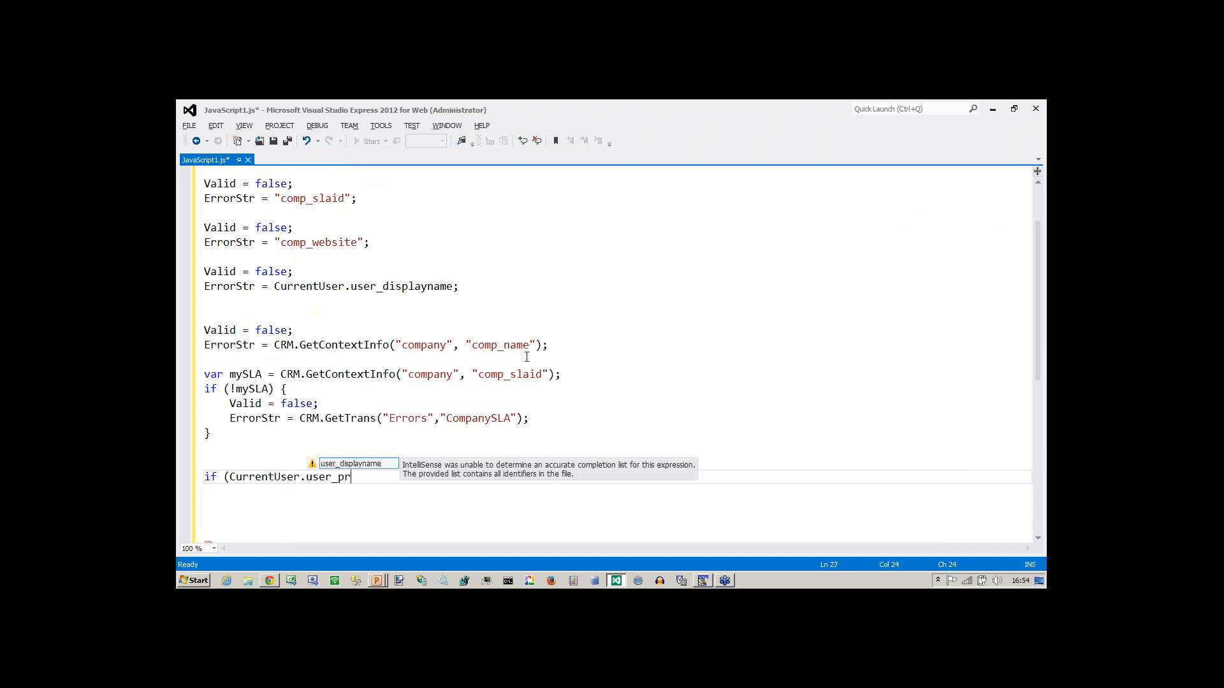
text(imarycha)
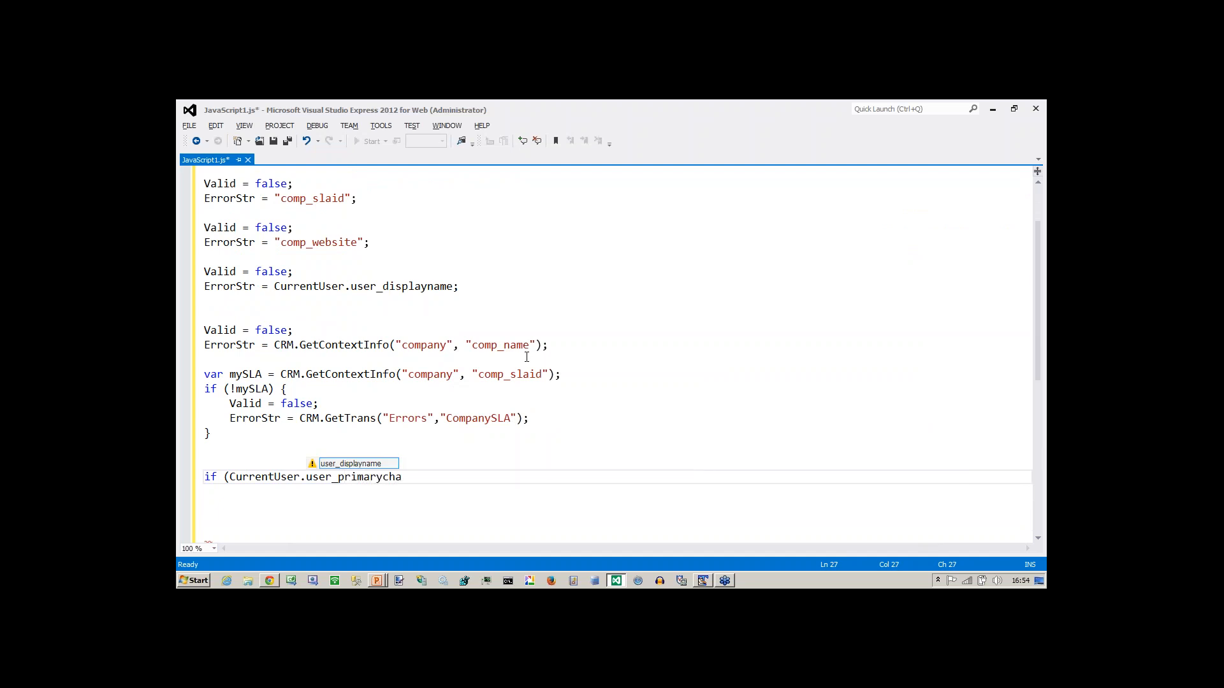
text(nnelid == )
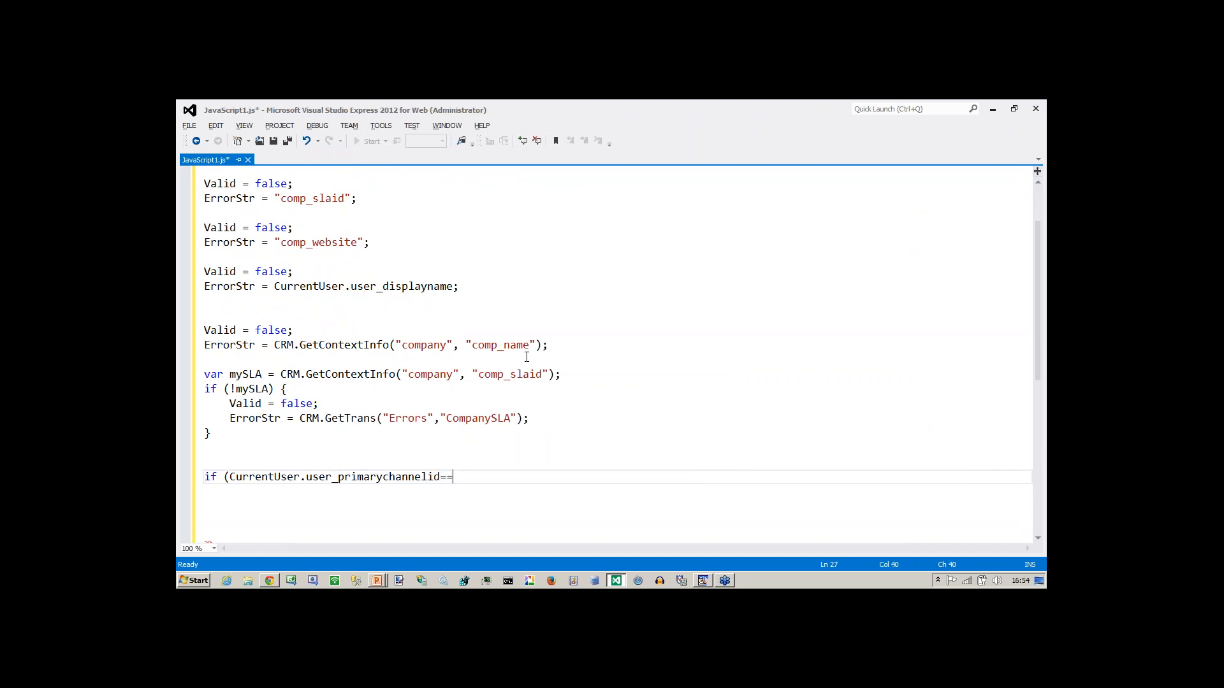
text(3))
key(Return)
text({)
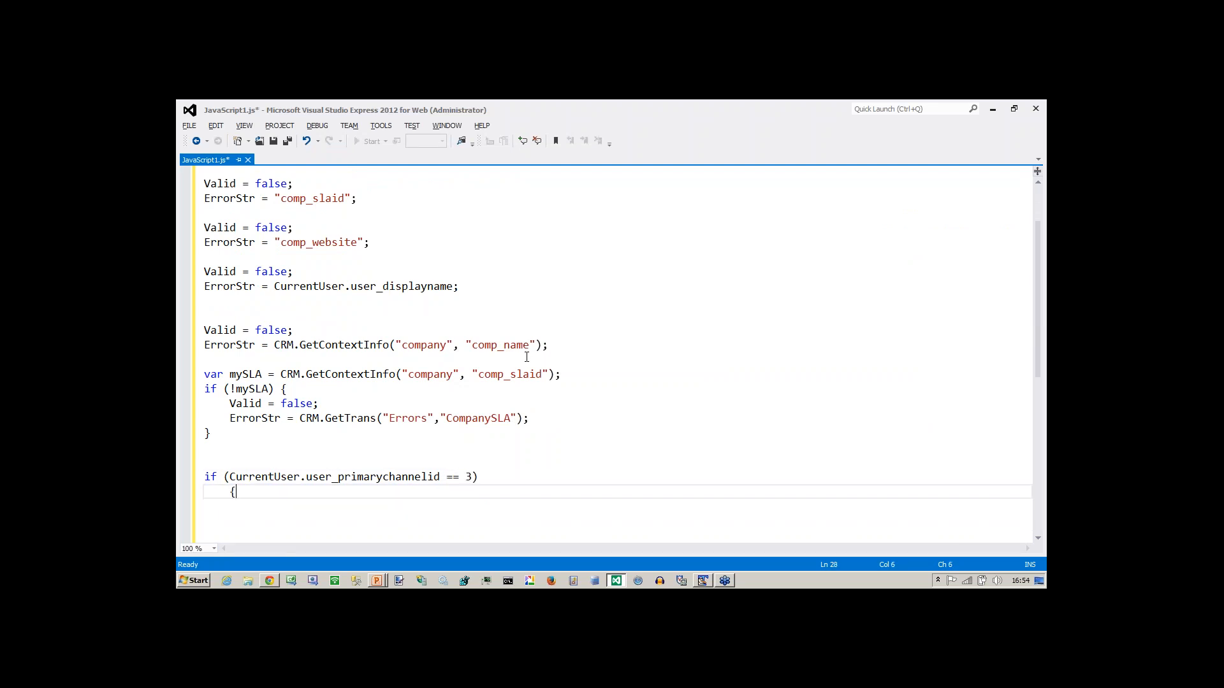
key(Return)
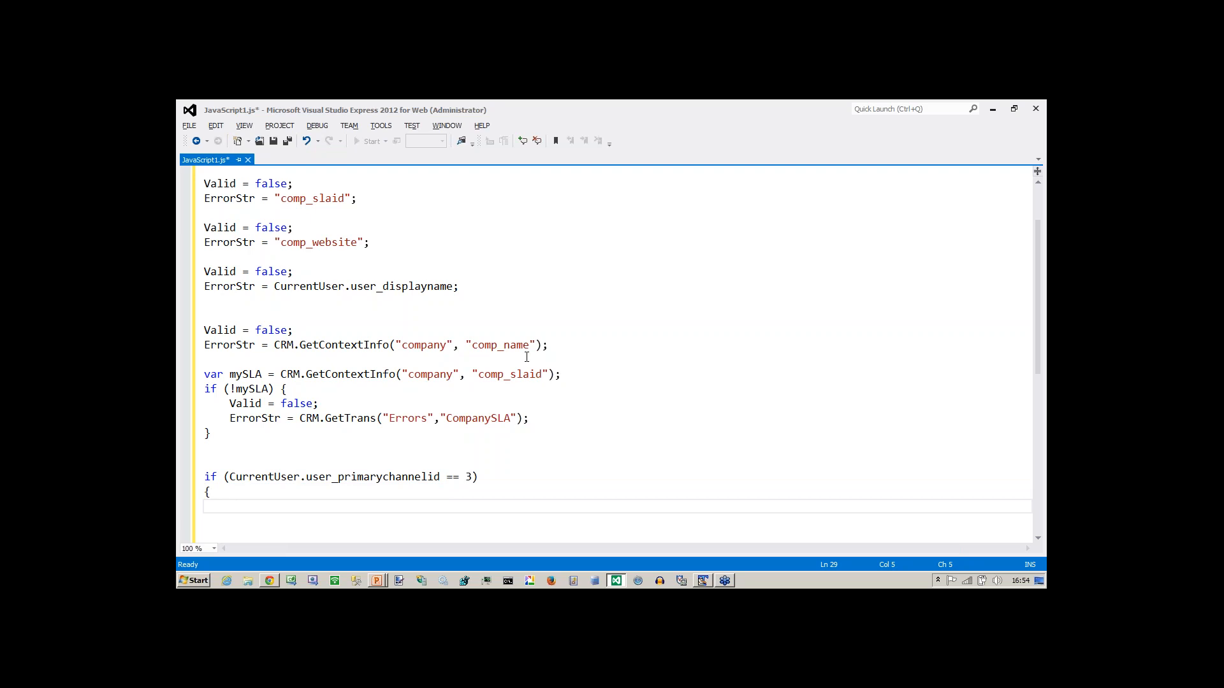
key(Up)
click(452, 477)
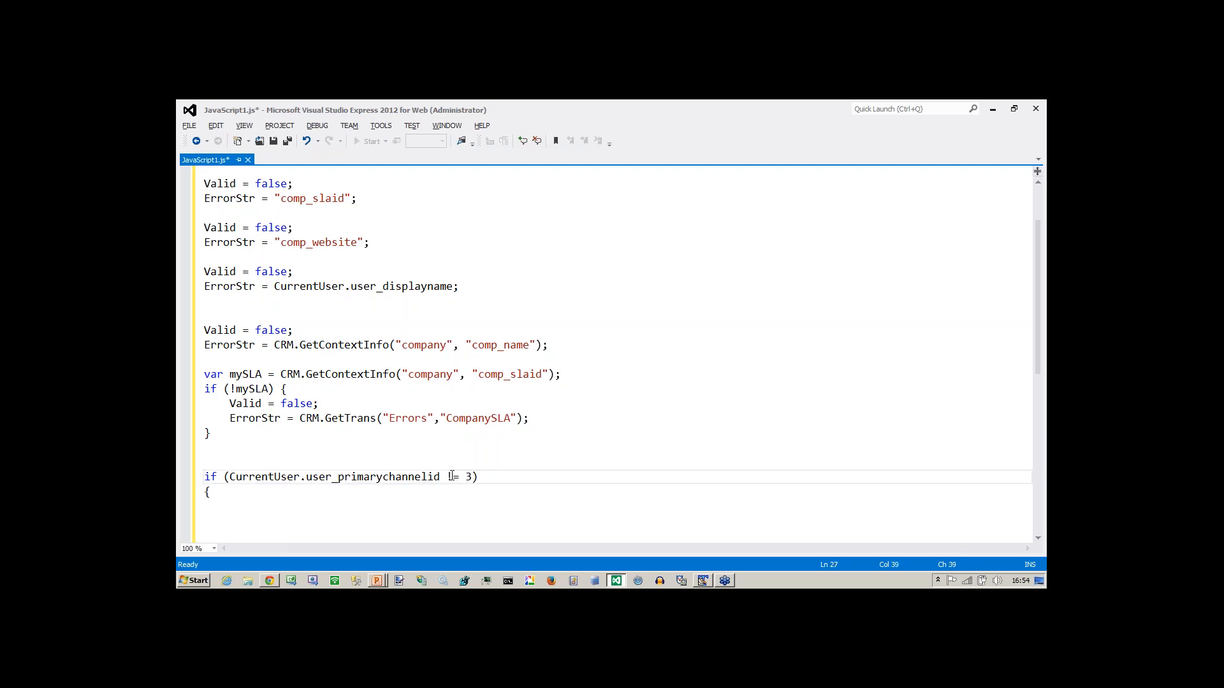
key(Down)
key(Down)
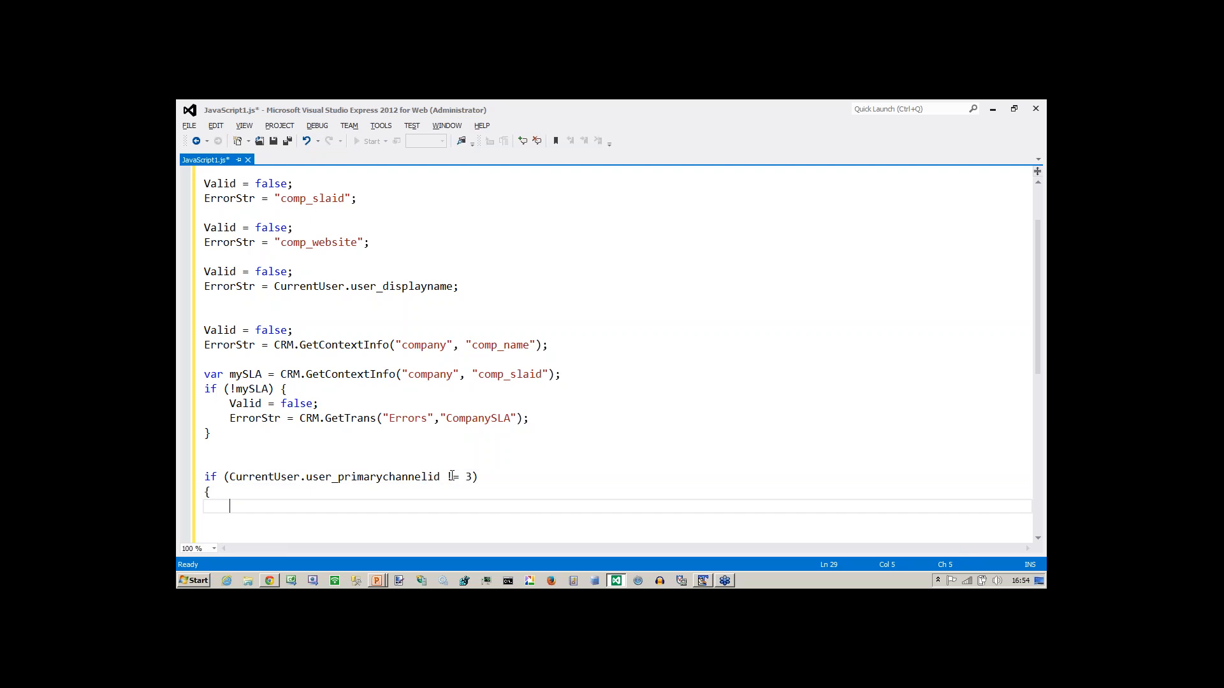
Put ReadOnly = true; inside the block, close the brace, and select the new block.
text(Reado)
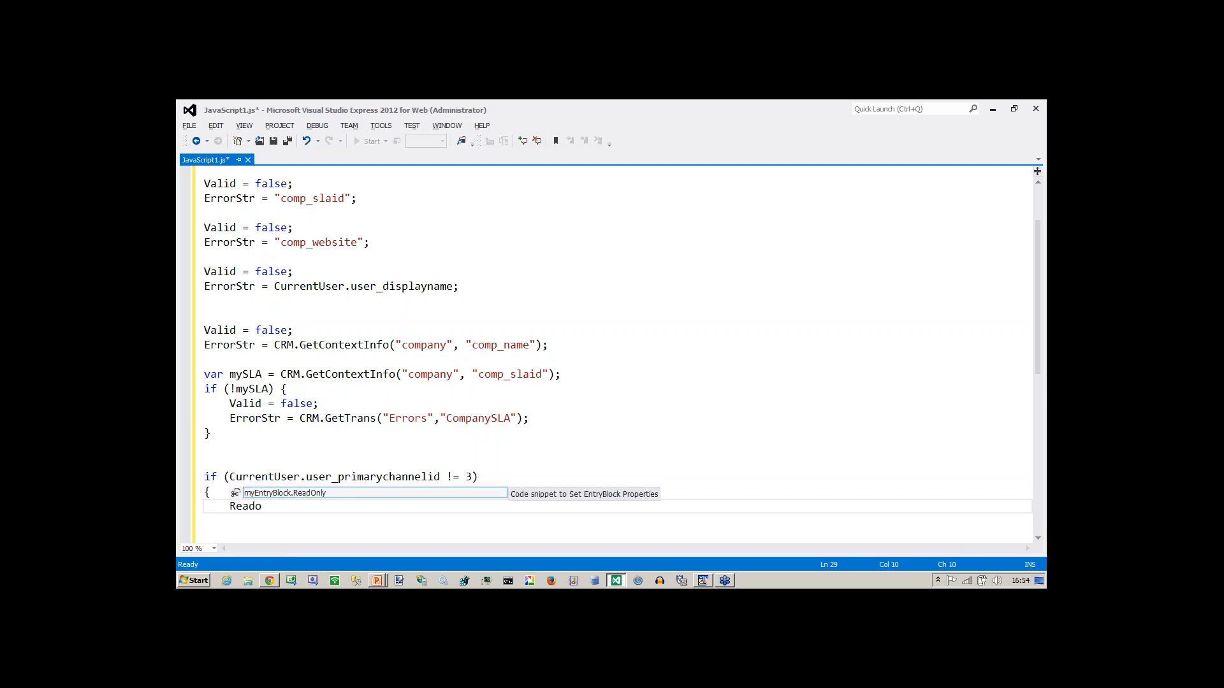
key(BackSpace)
text(Obly)
key(BackSpace)
key(BackSpace)
key(BackSpace)
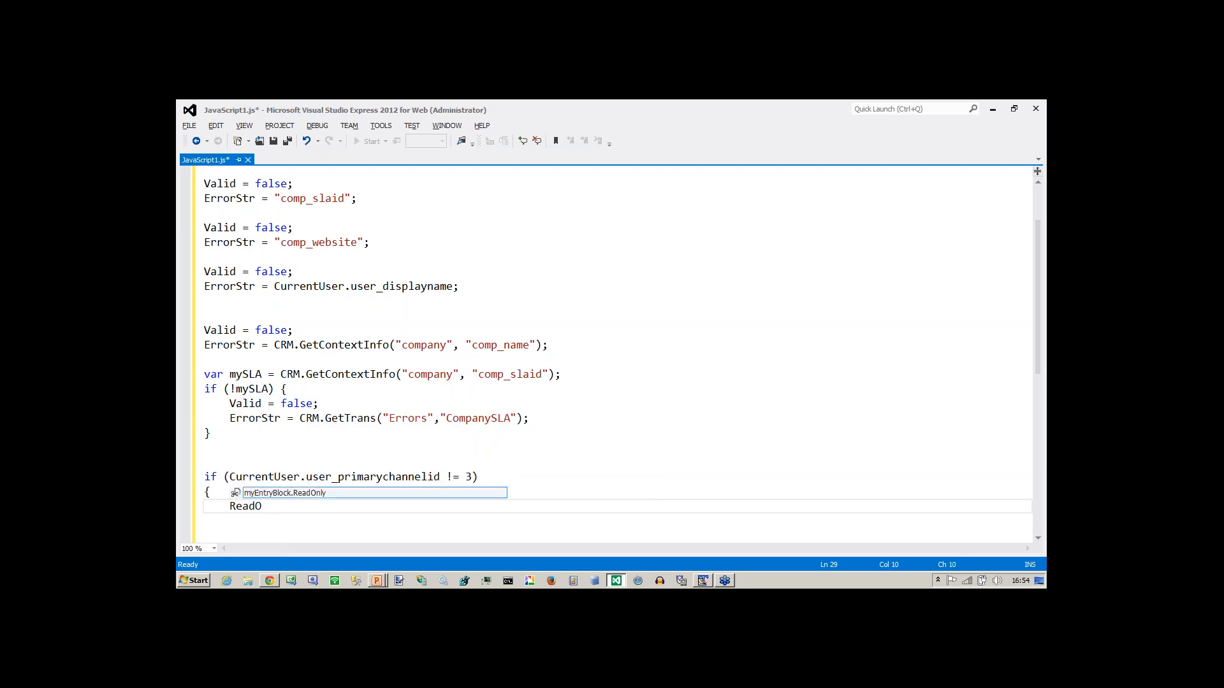
text(nly =)
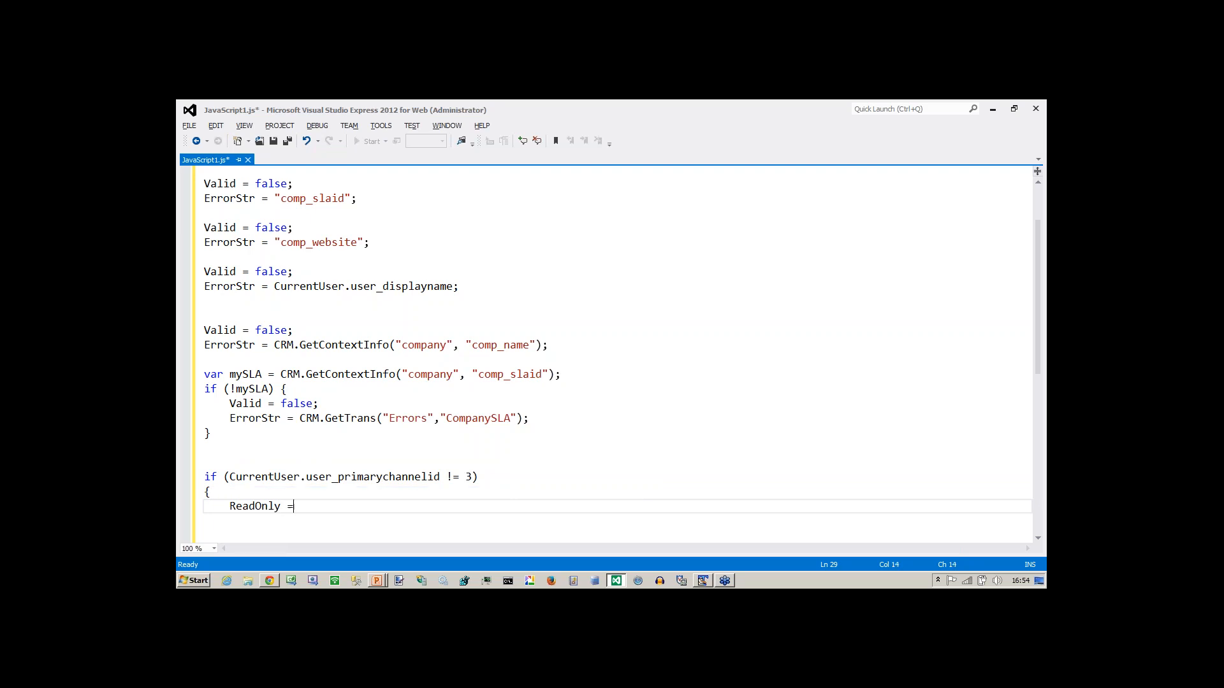
text( true;)
key(Return)
text(})
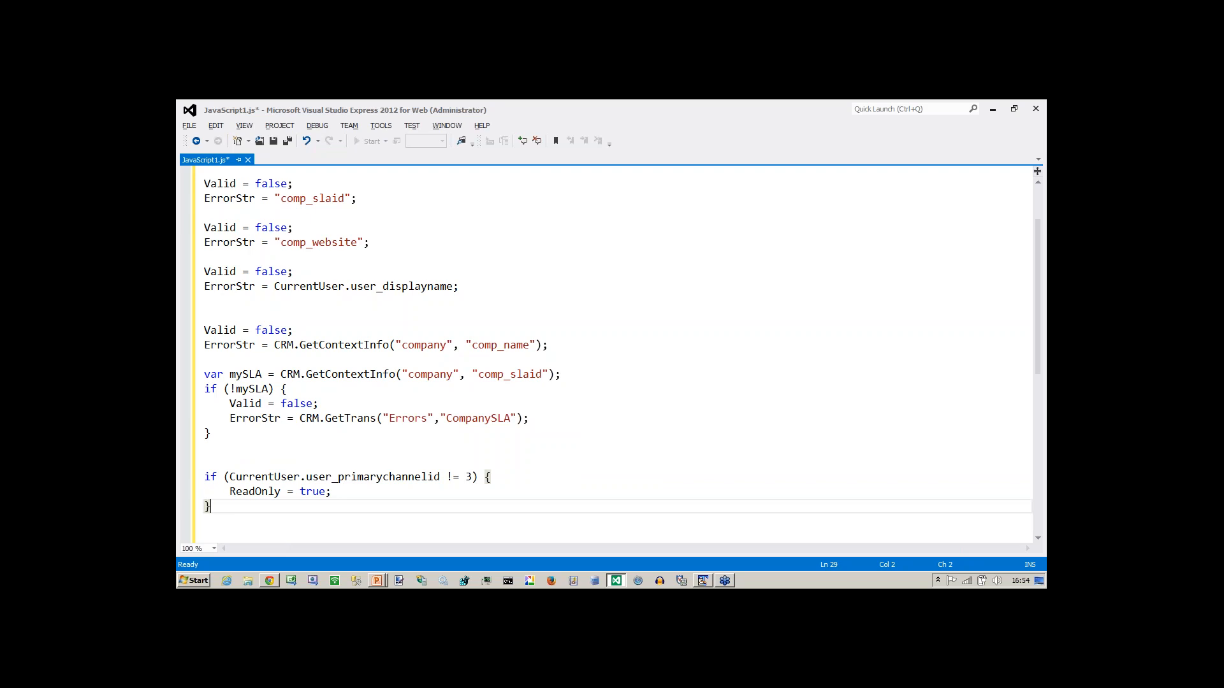
key(Up)
key(Up)
key(Up)
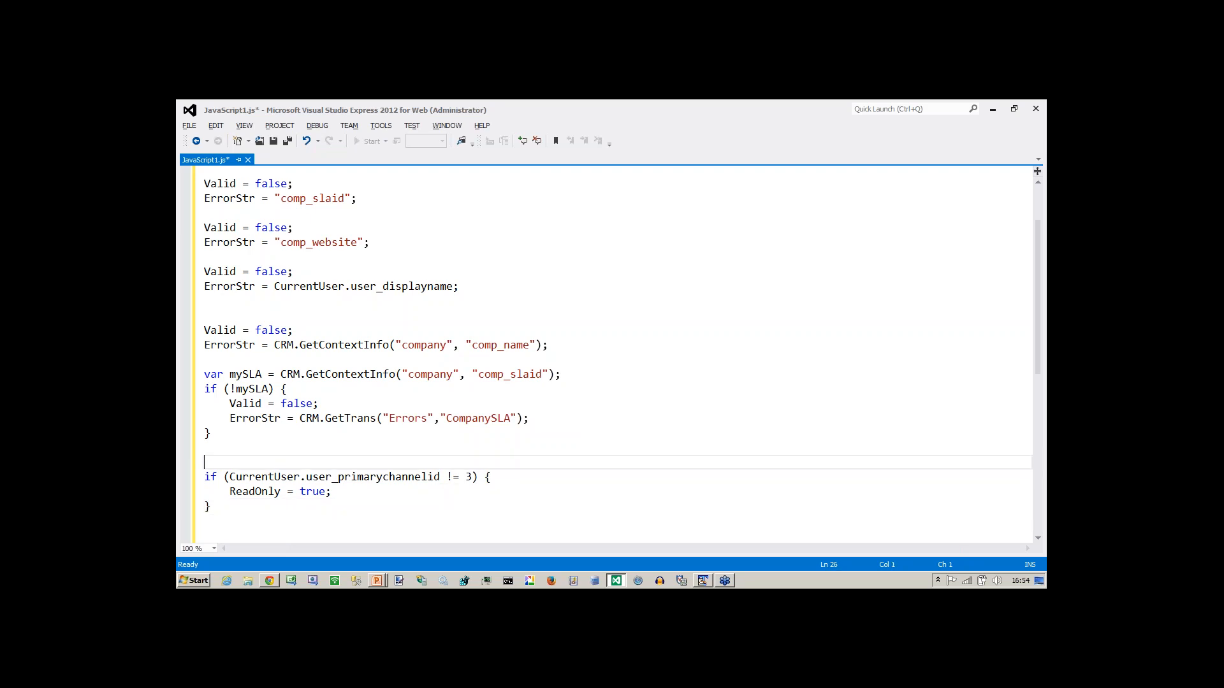
key(Down)
key(shift+Down)
key(shift+Down)
key(shift+End)
key(ctrl+c)
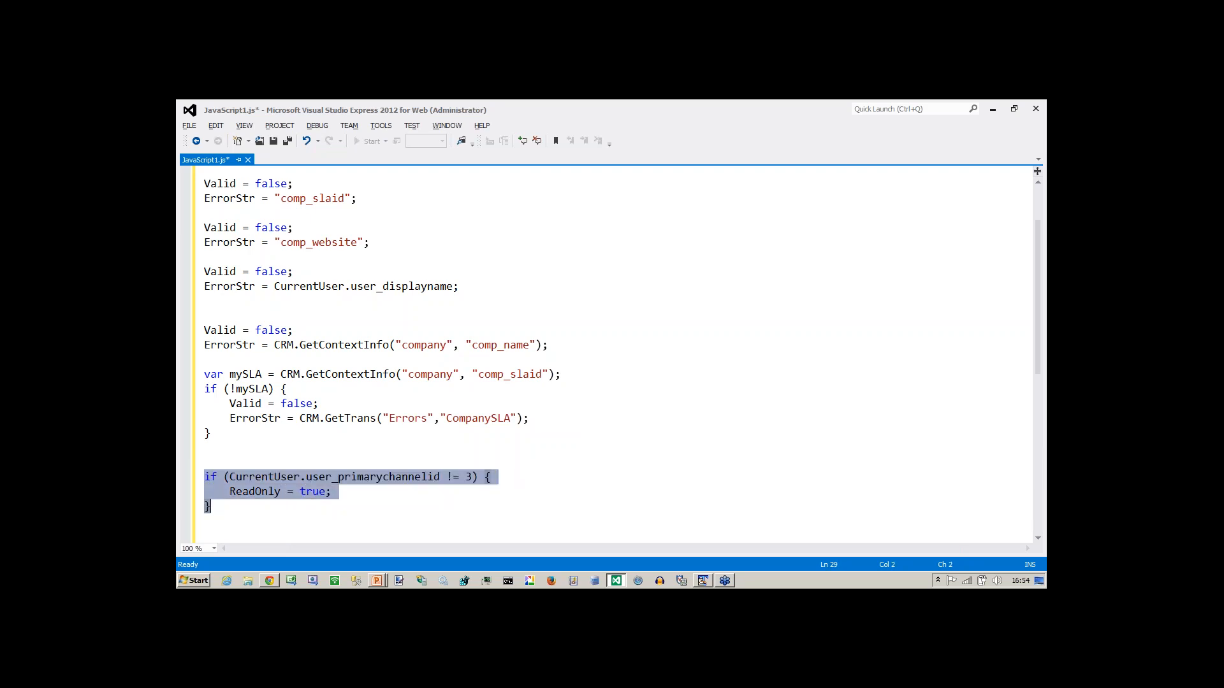
key(alt+Tab)
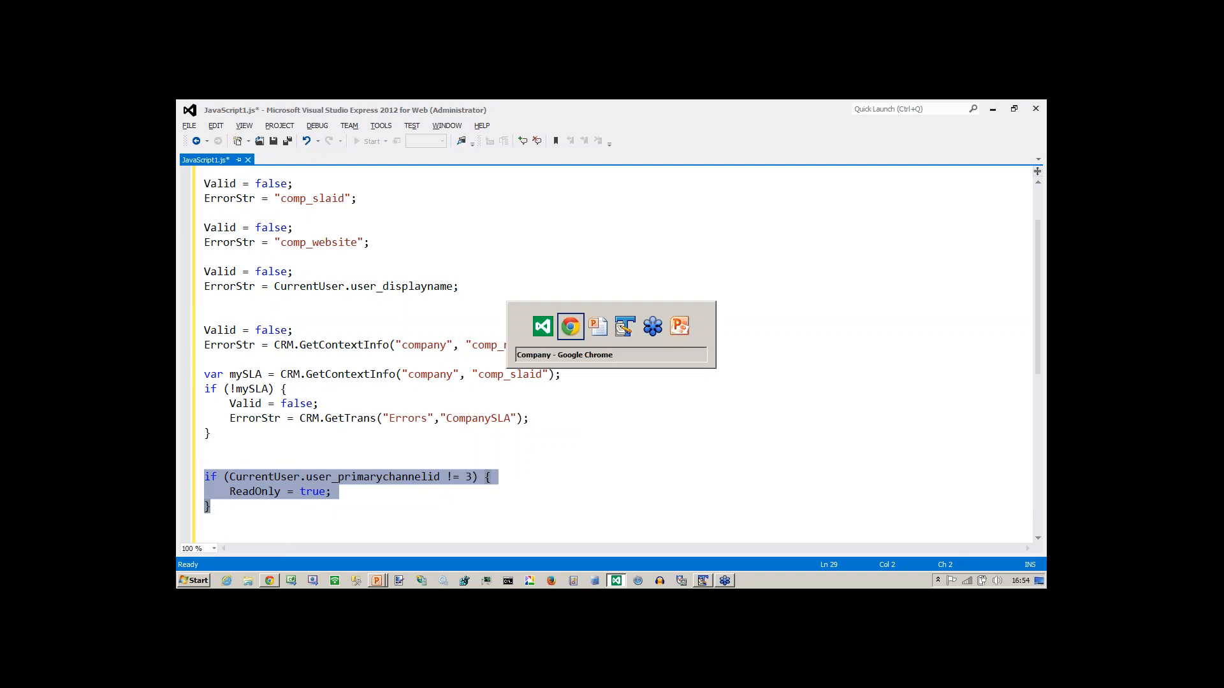
Paste the channel-3 ReadOnly script into SLA's CreateScript on CompanyBoxLong, update and save.
click(346, 106)
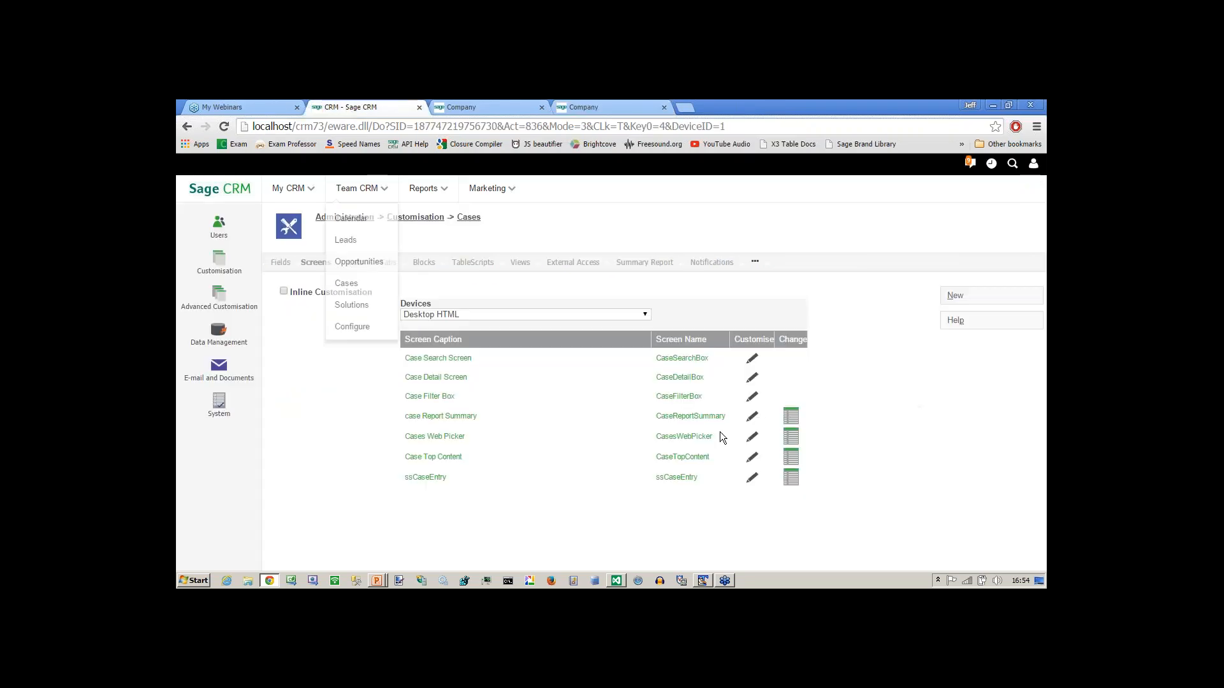
click(433, 220)
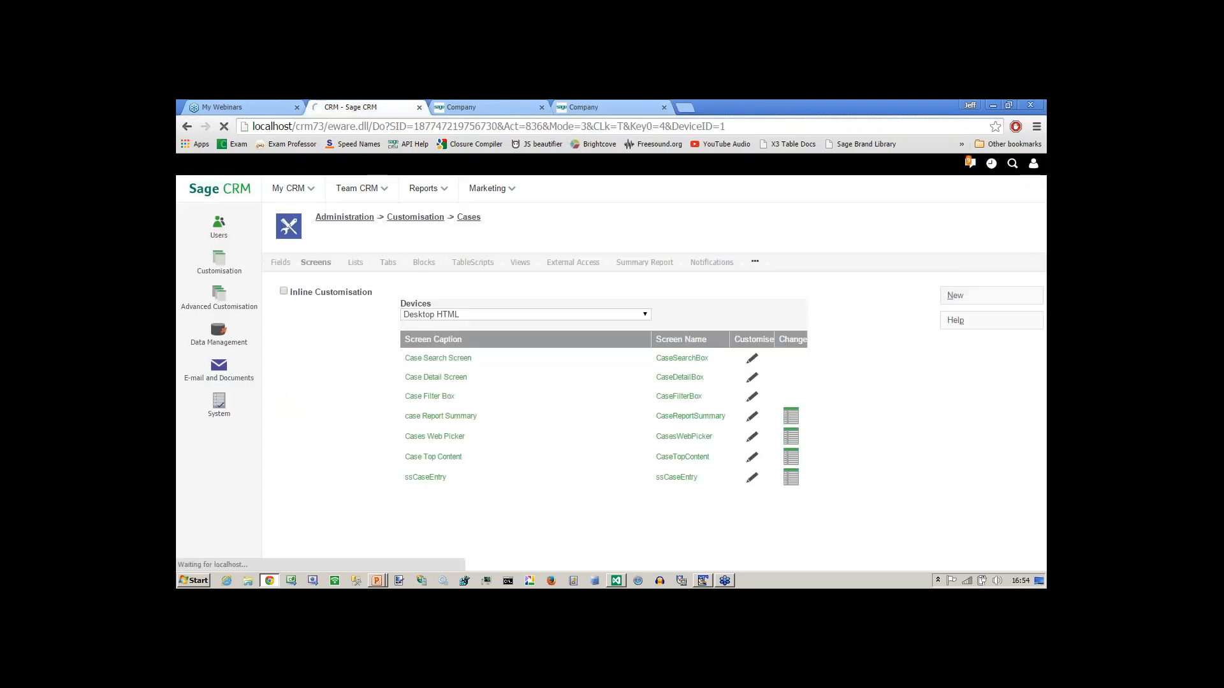
click(386, 415)
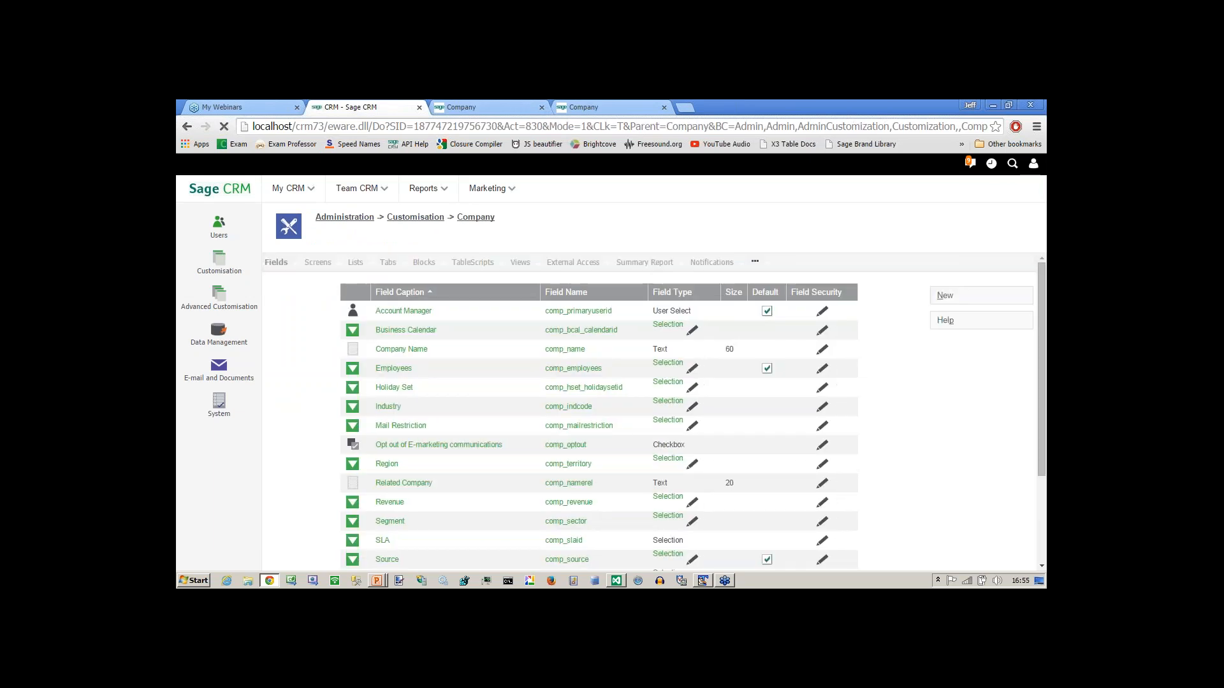
click(317, 262)
click(760, 377)
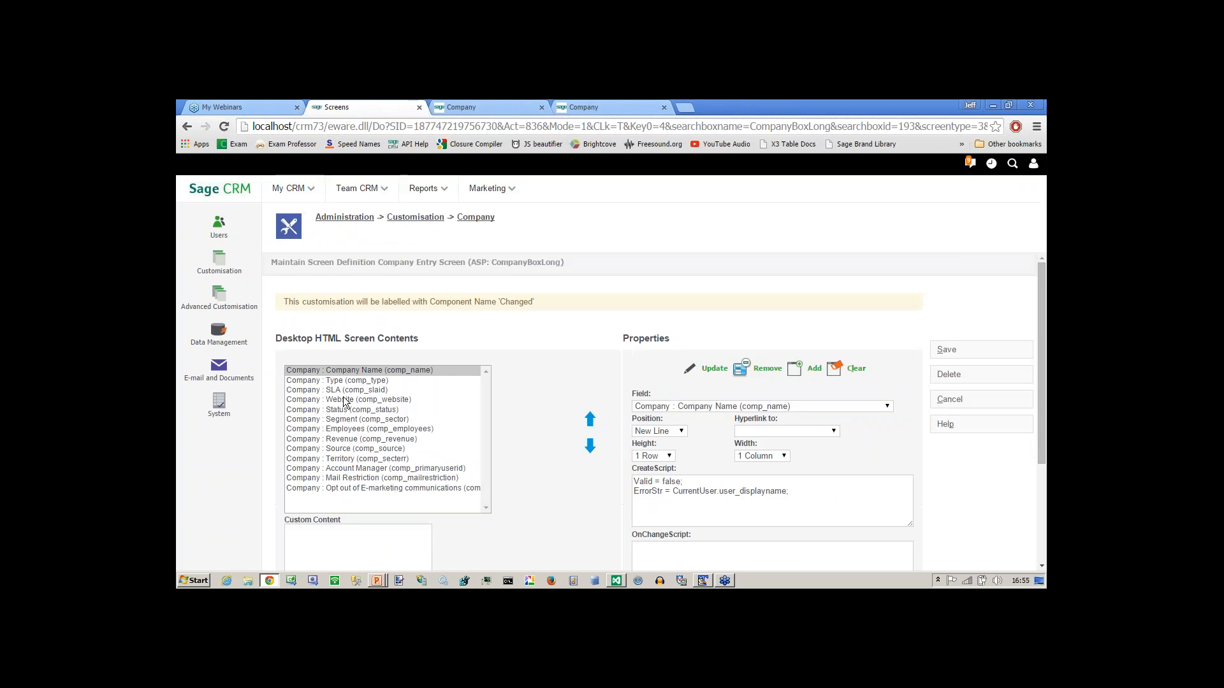
click(343, 390)
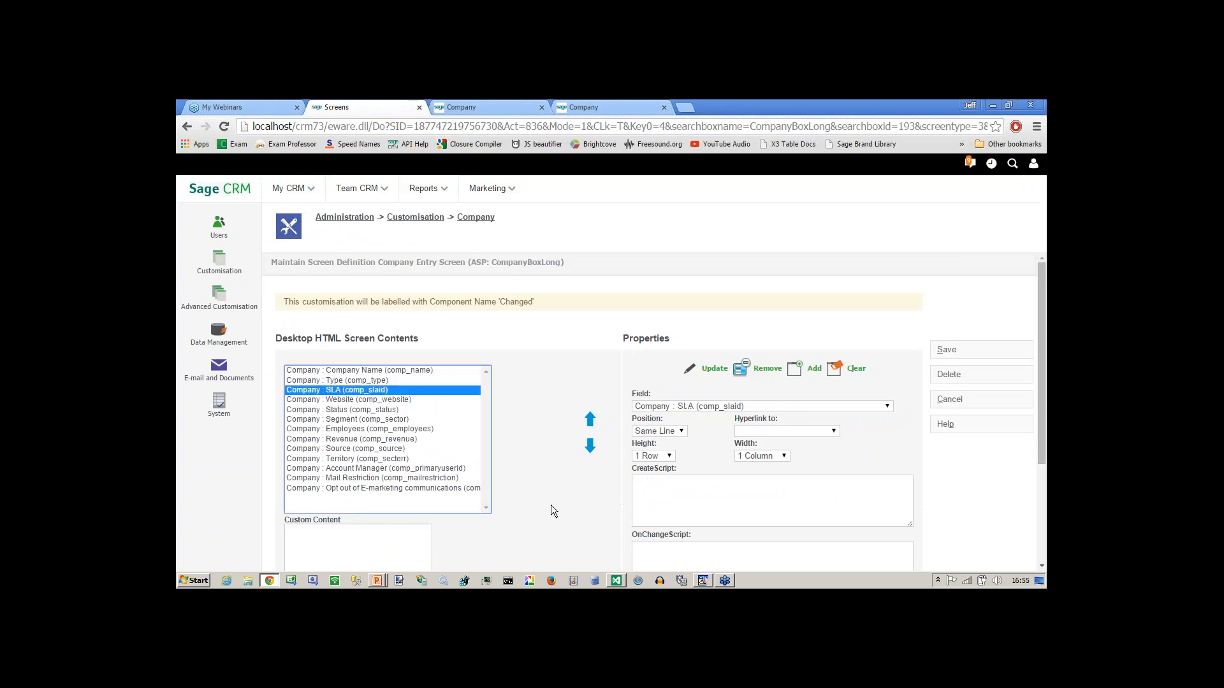
click(653, 514)
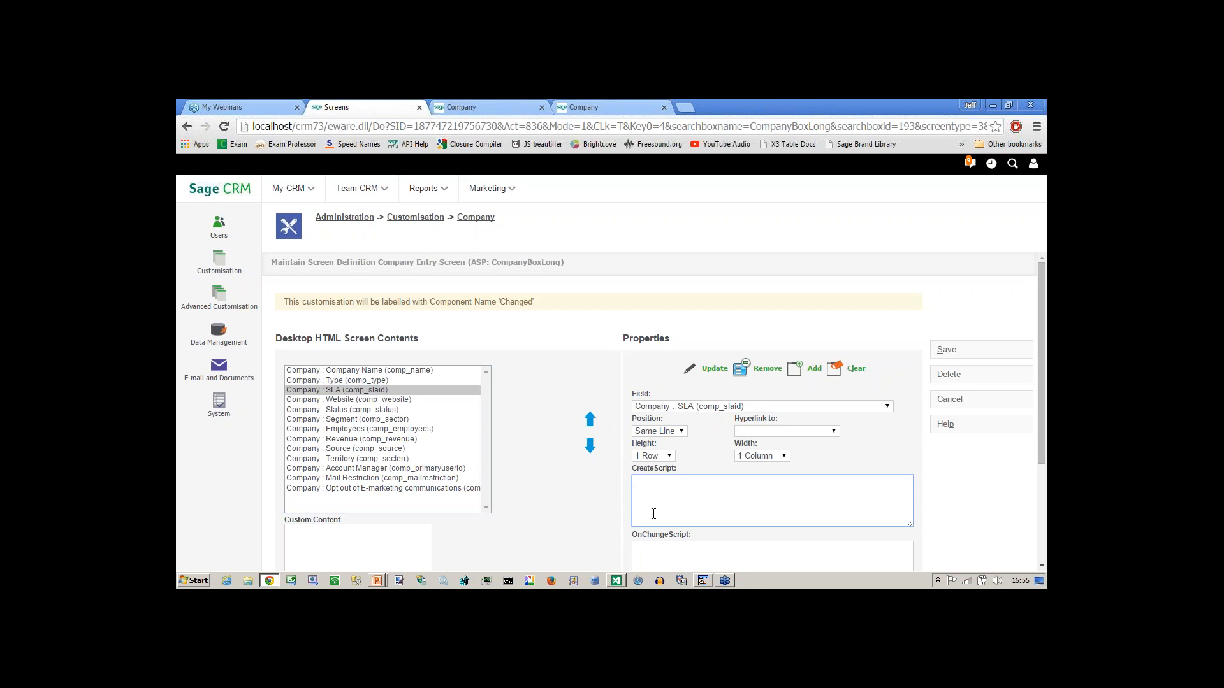
key(ctrl+v)
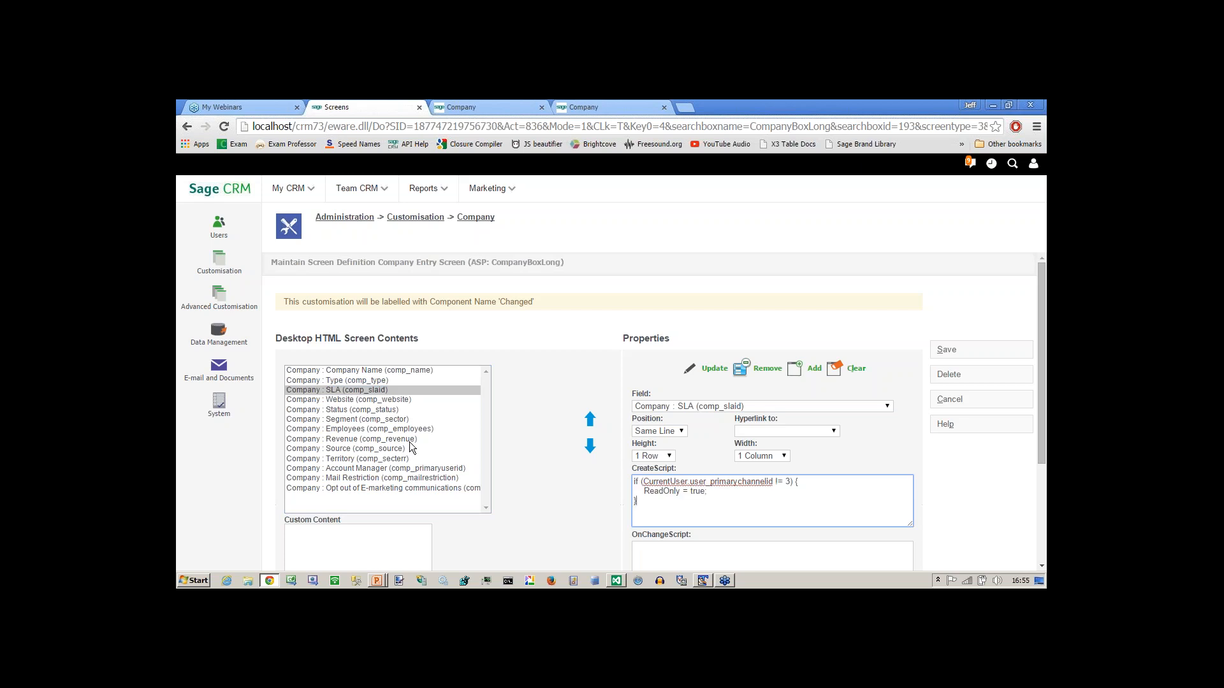
click(716, 370)
click(948, 351)
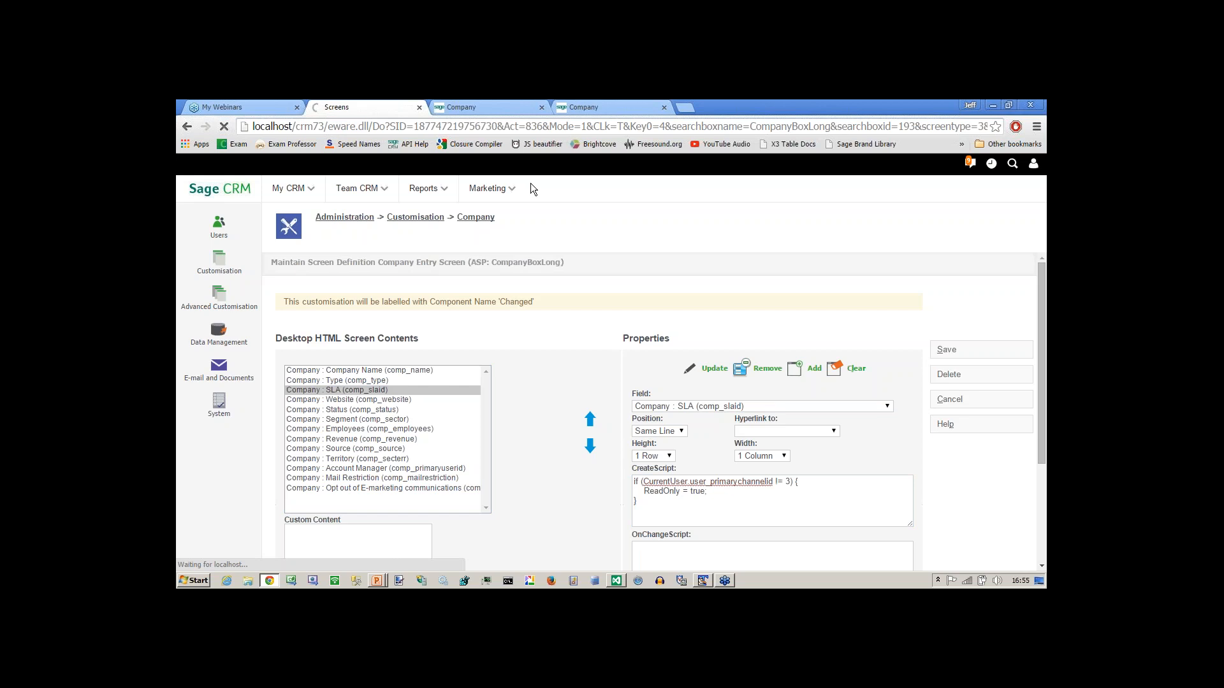
Open Eurolandia for editing as the first user; the other session shows a record-being-edited warning.
click(488, 110)
click(207, 274)
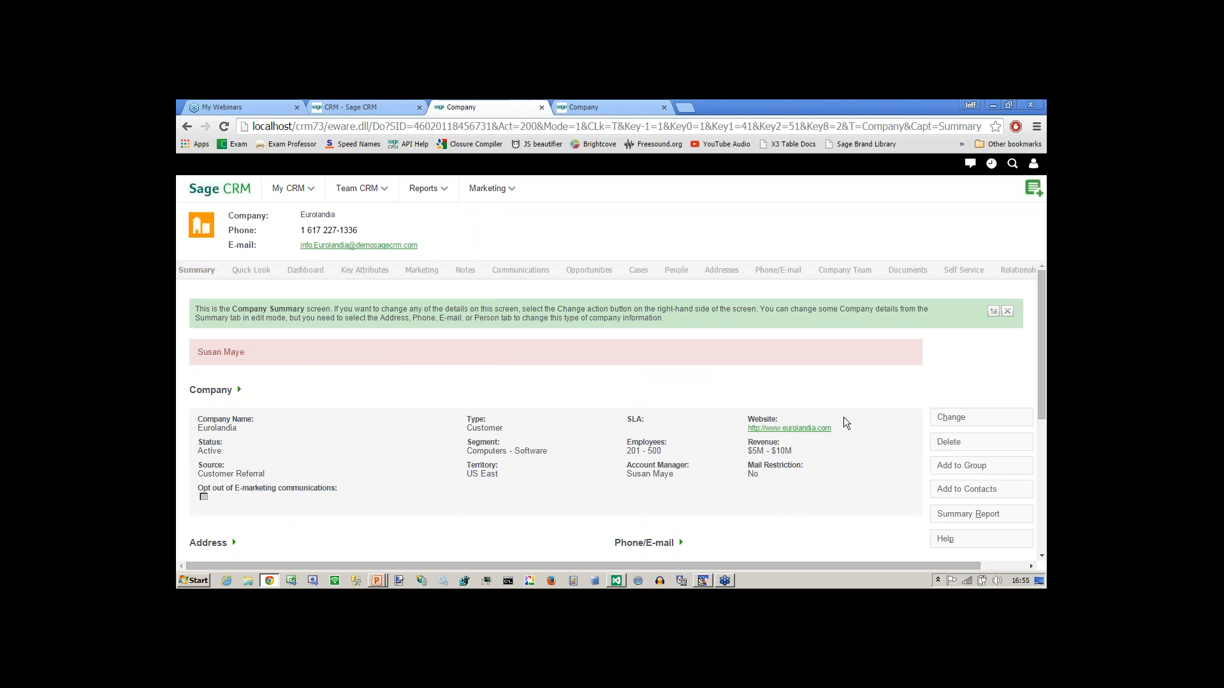
click(970, 420)
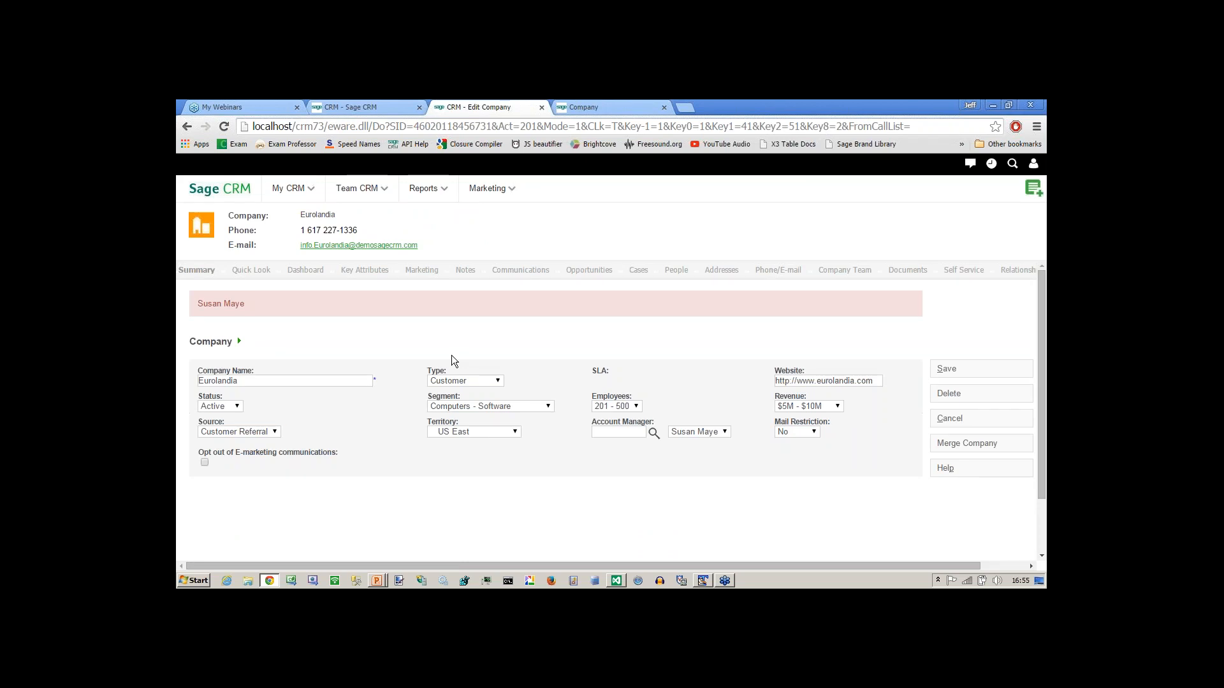
click(606, 110)
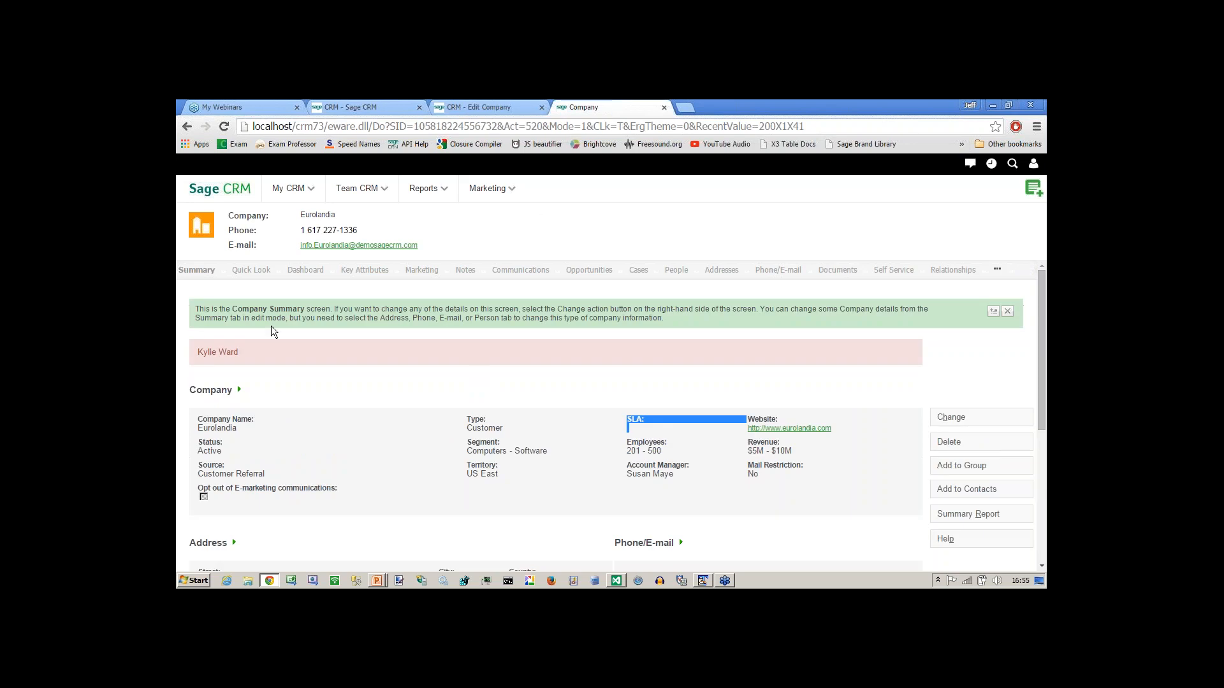
key(F5)
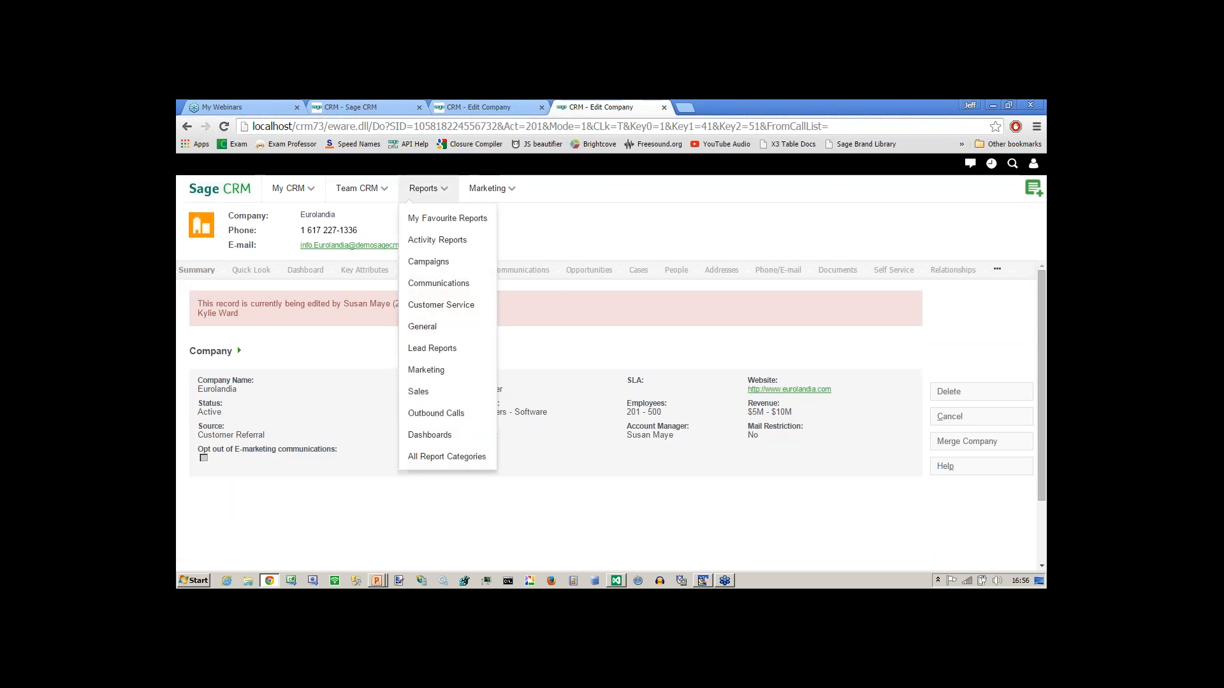
drag(238, 314, 217, 304)
click(292, 338)
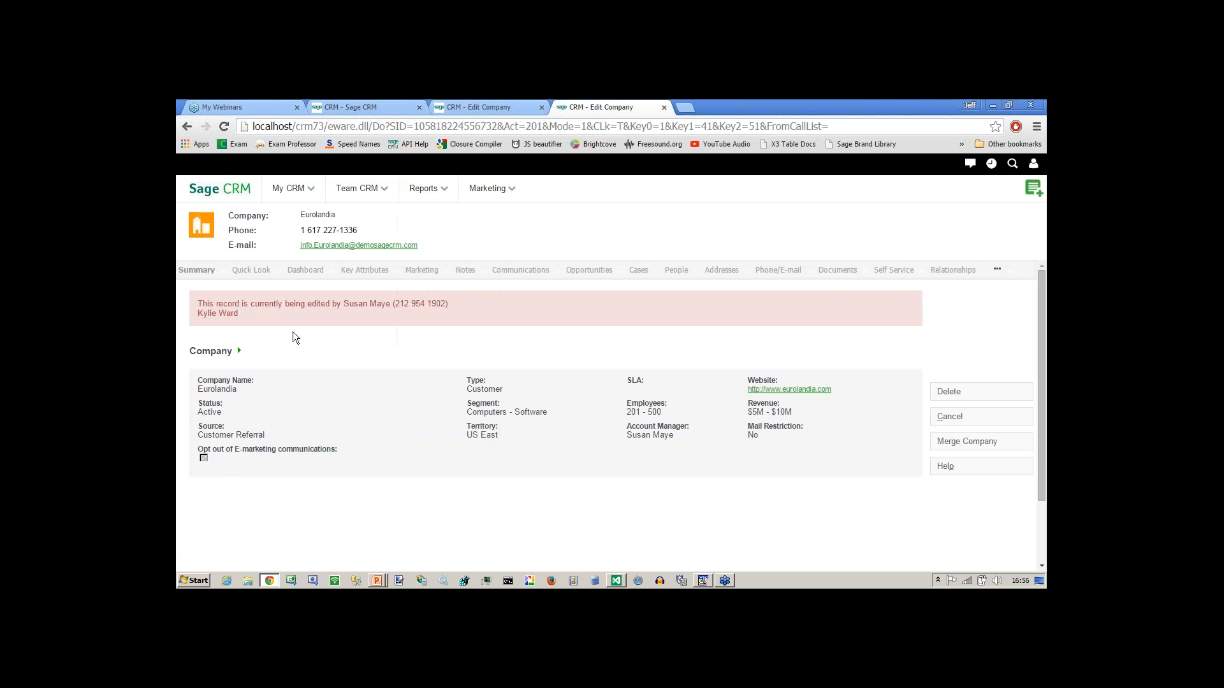
Cancel both stale edits, reopen Eurolandia, and confirm SLA offers Gold, Silver, Bronze, left at None.
click(484, 108)
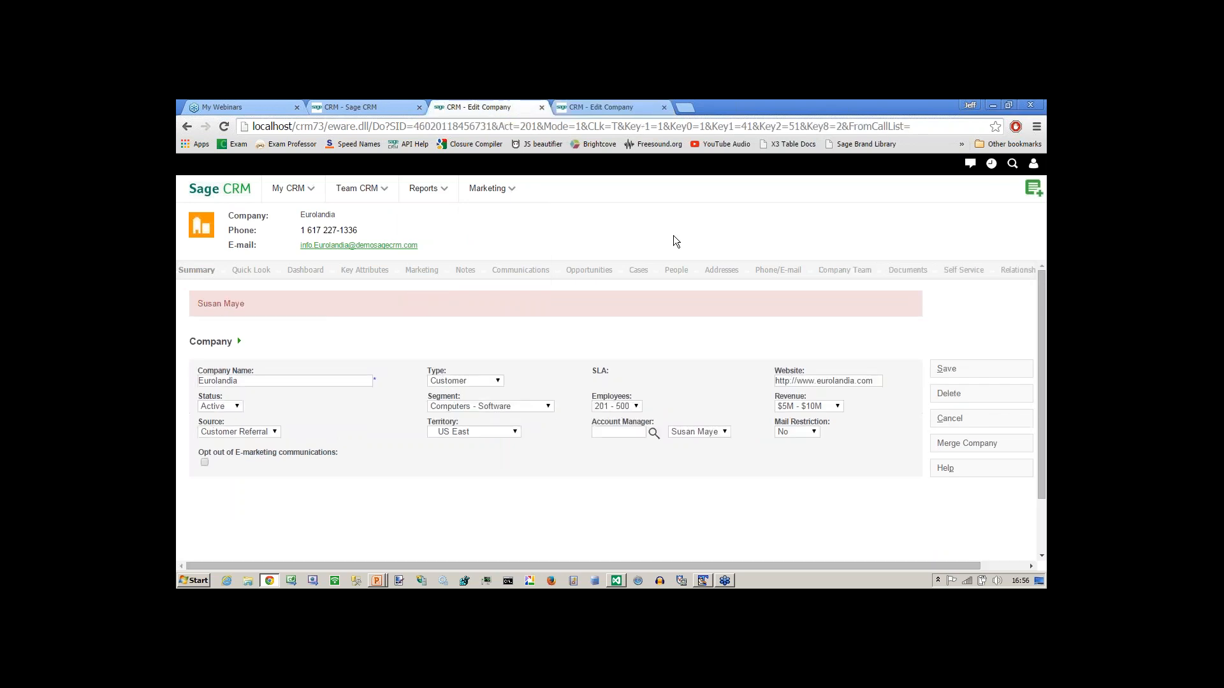
click(949, 418)
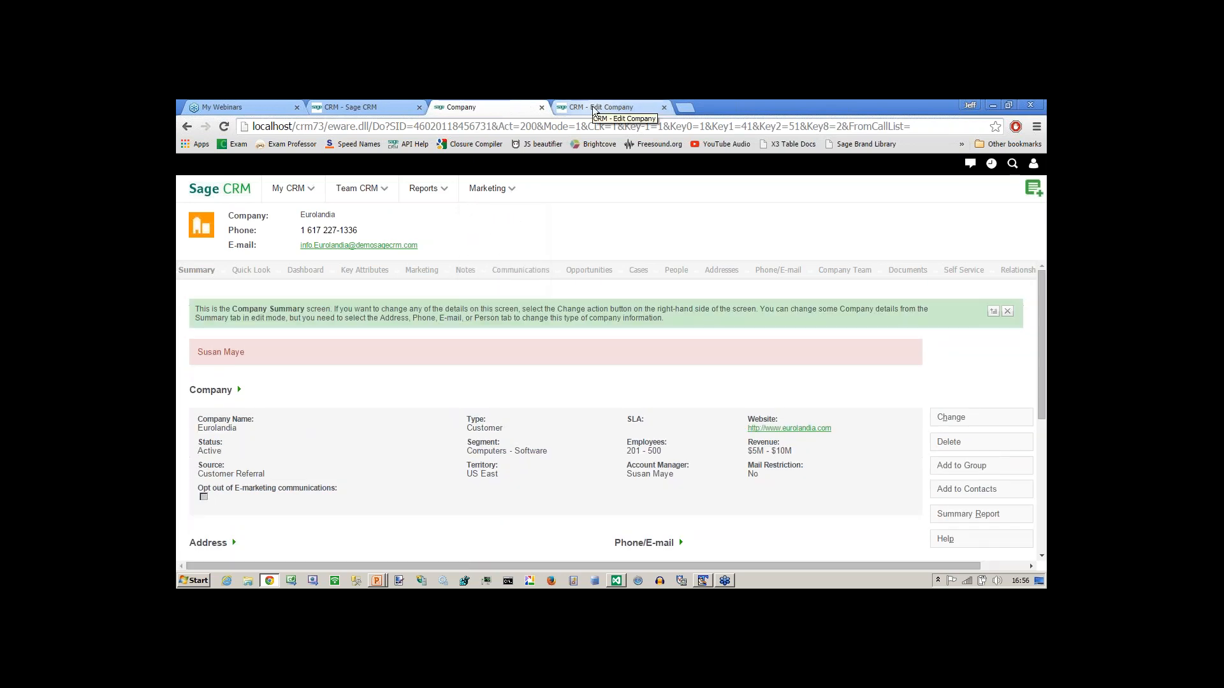
click(594, 108)
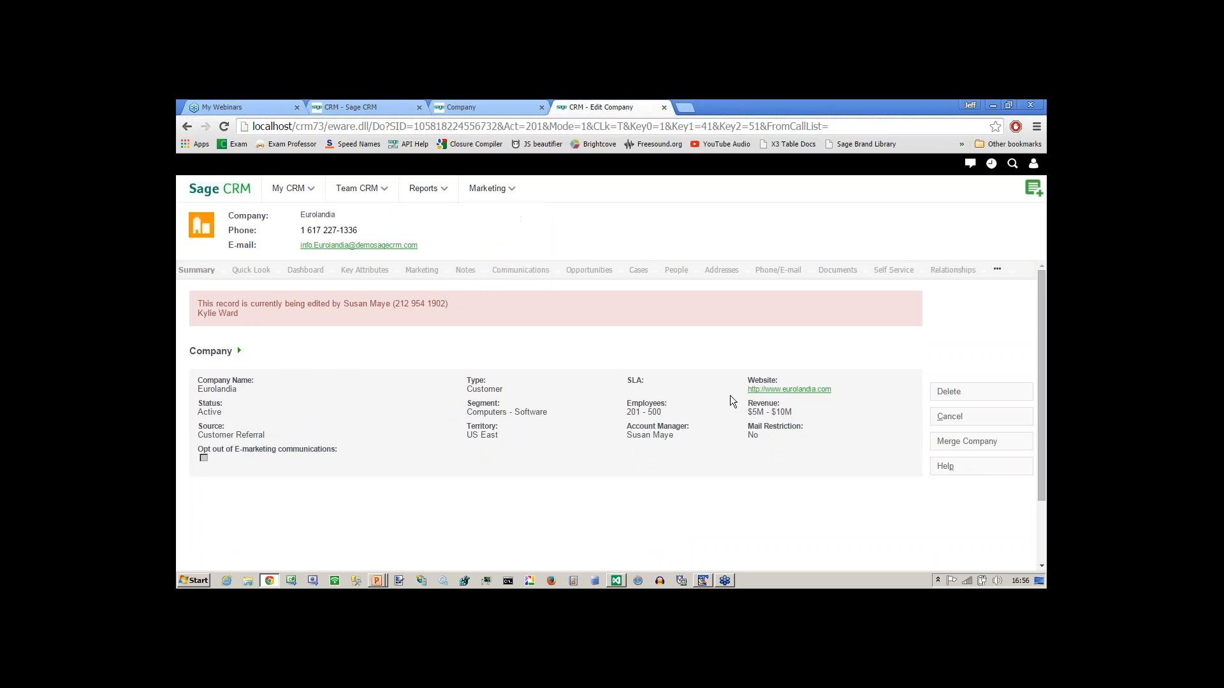
click(946, 419)
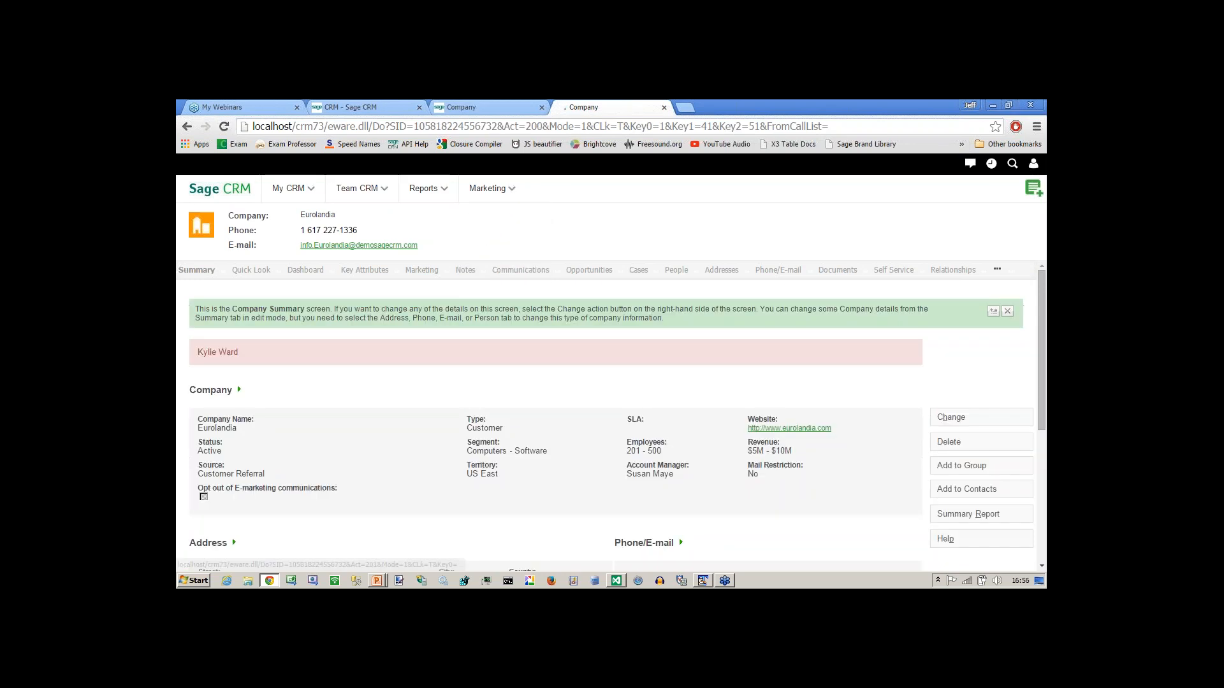
click(955, 421)
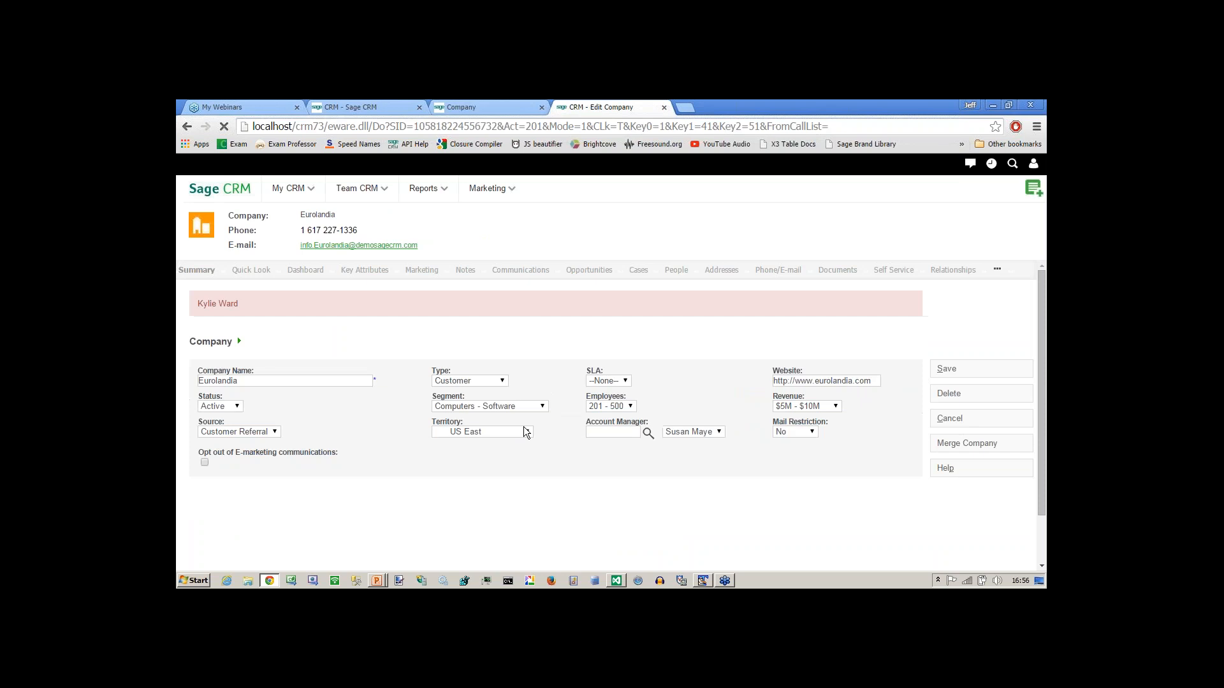
click(626, 381)
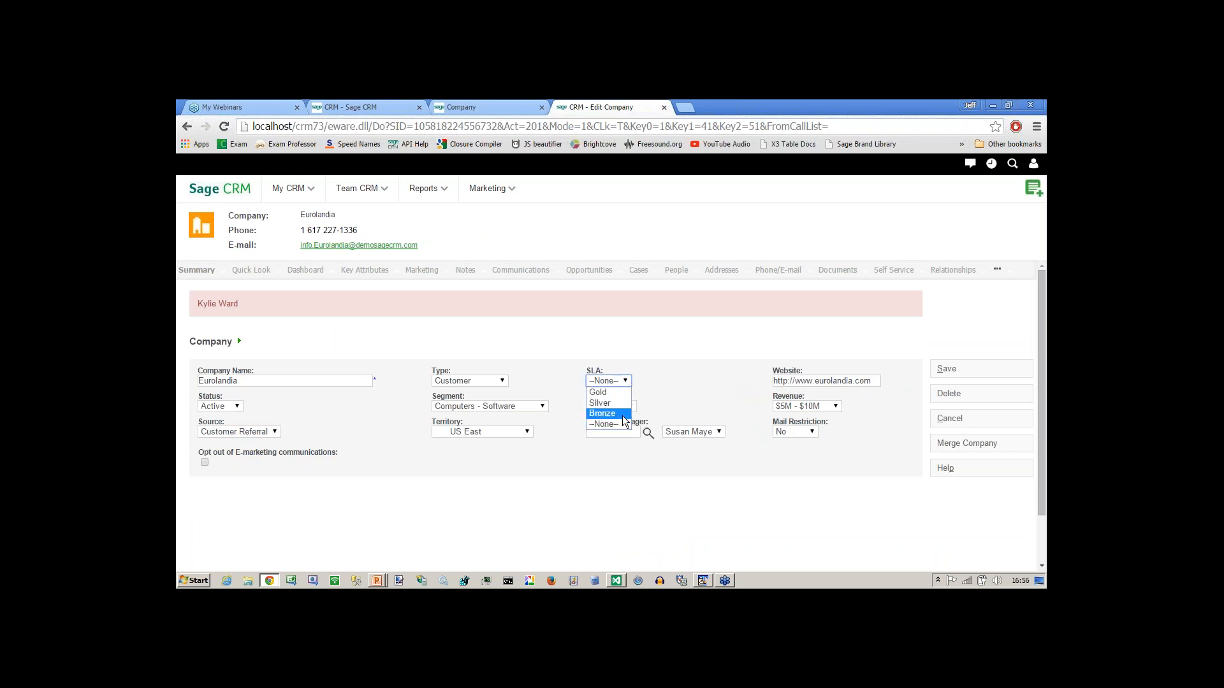
click(544, 343)
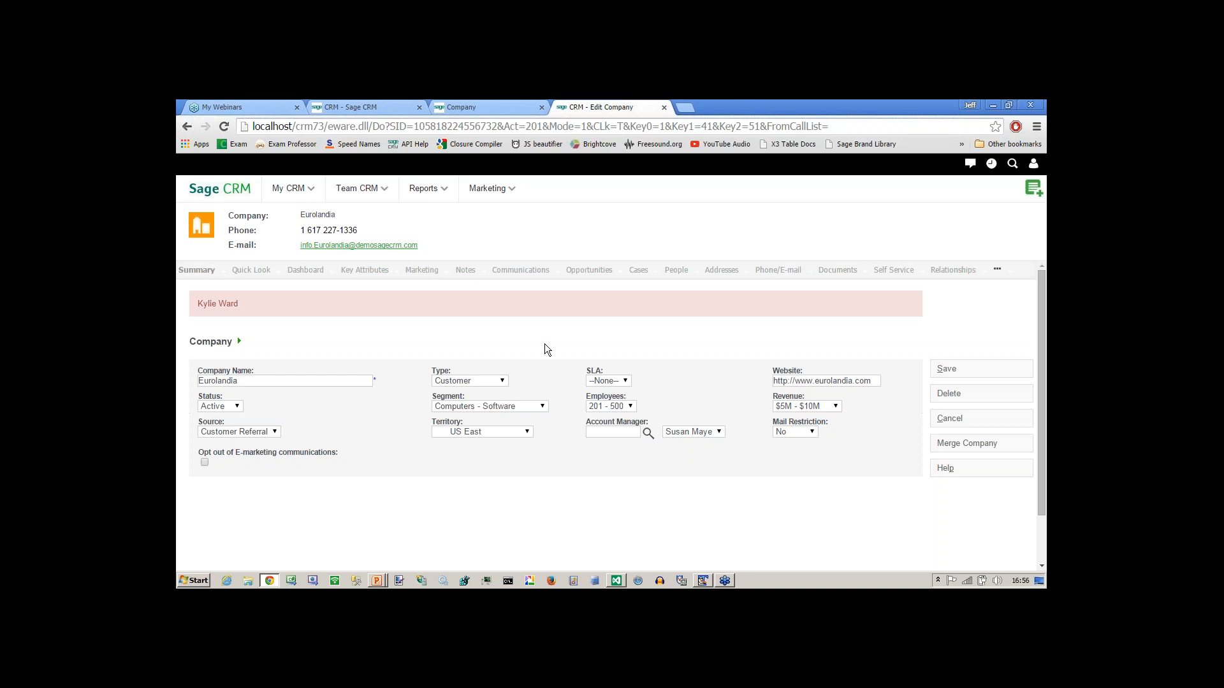
On the Company Entry Screen, delete the Company Name field's create script.
click(347, 109)
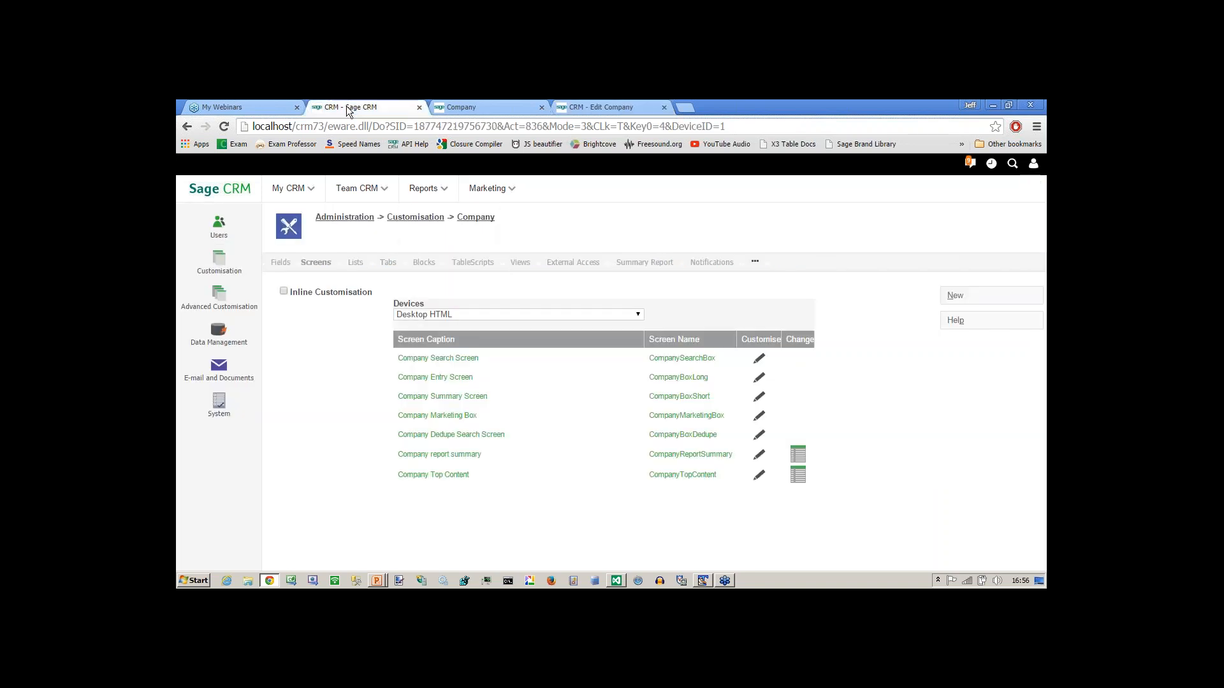
click(757, 377)
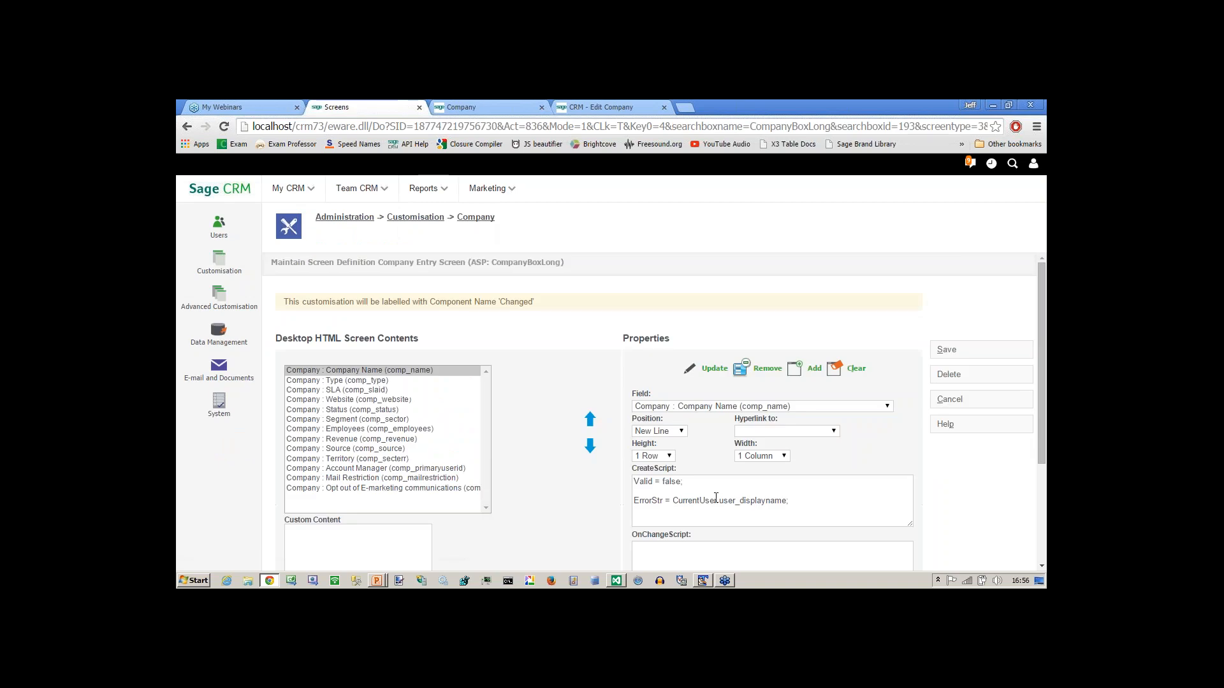
click(764, 503)
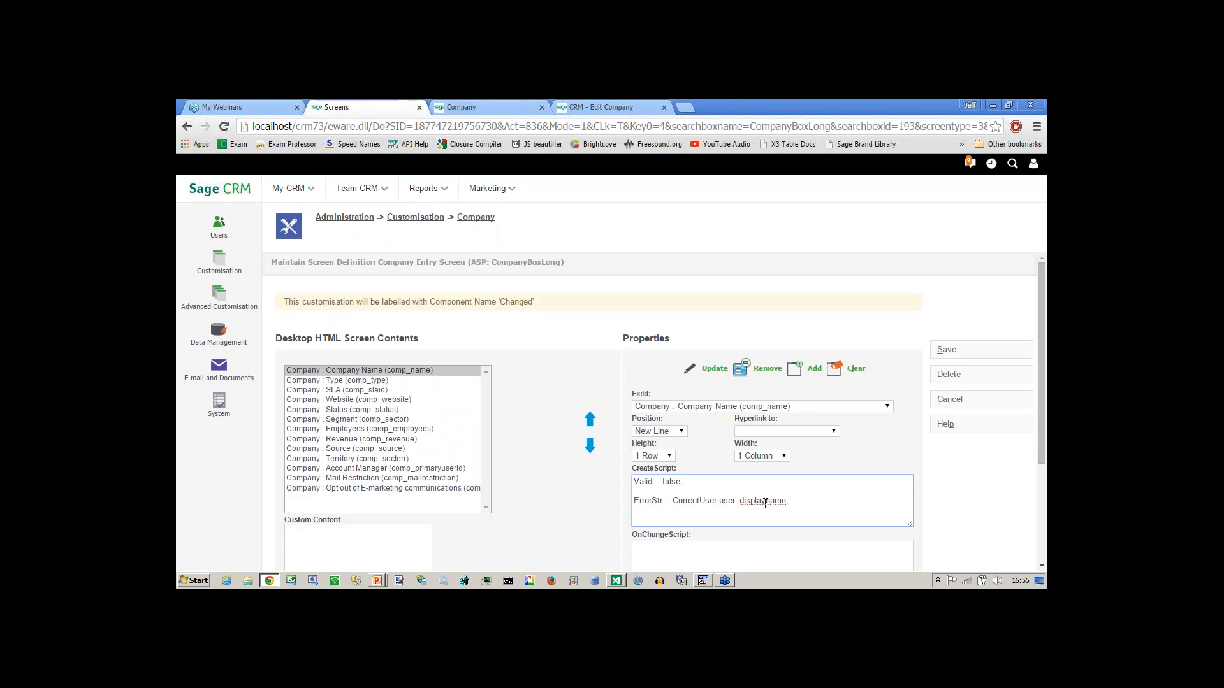
key(ctrl+a)
key(Delete)
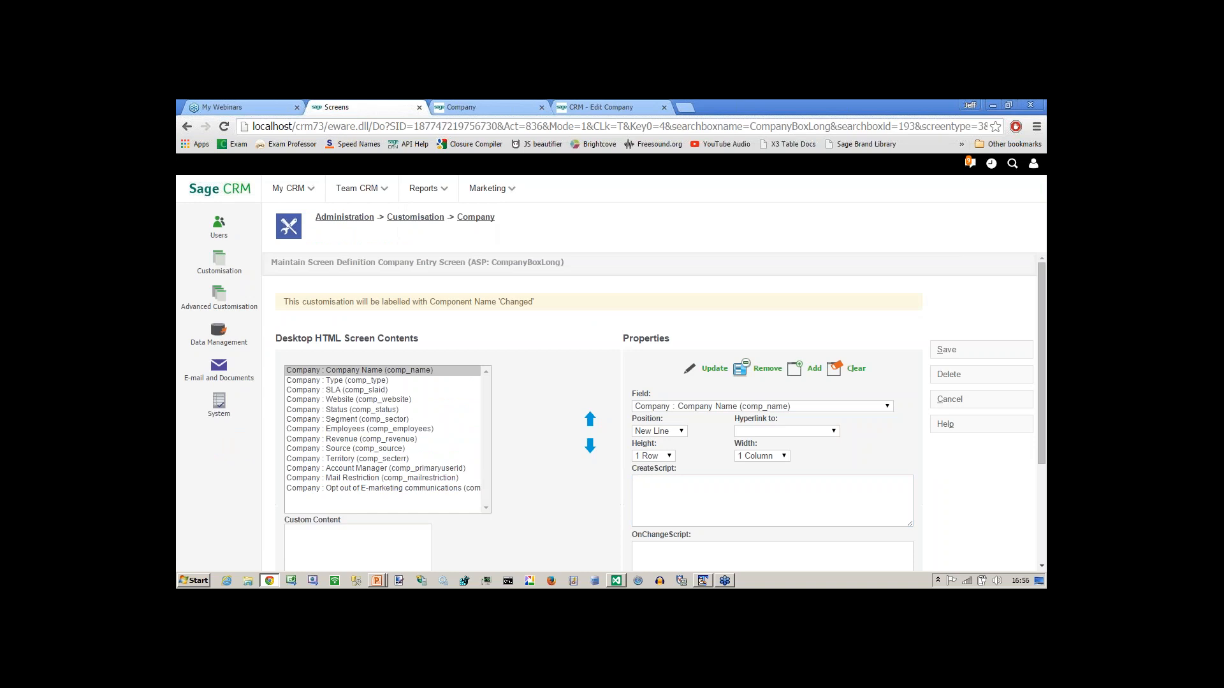
Delete the SLA field's create script and save the screen.
click(354, 391)
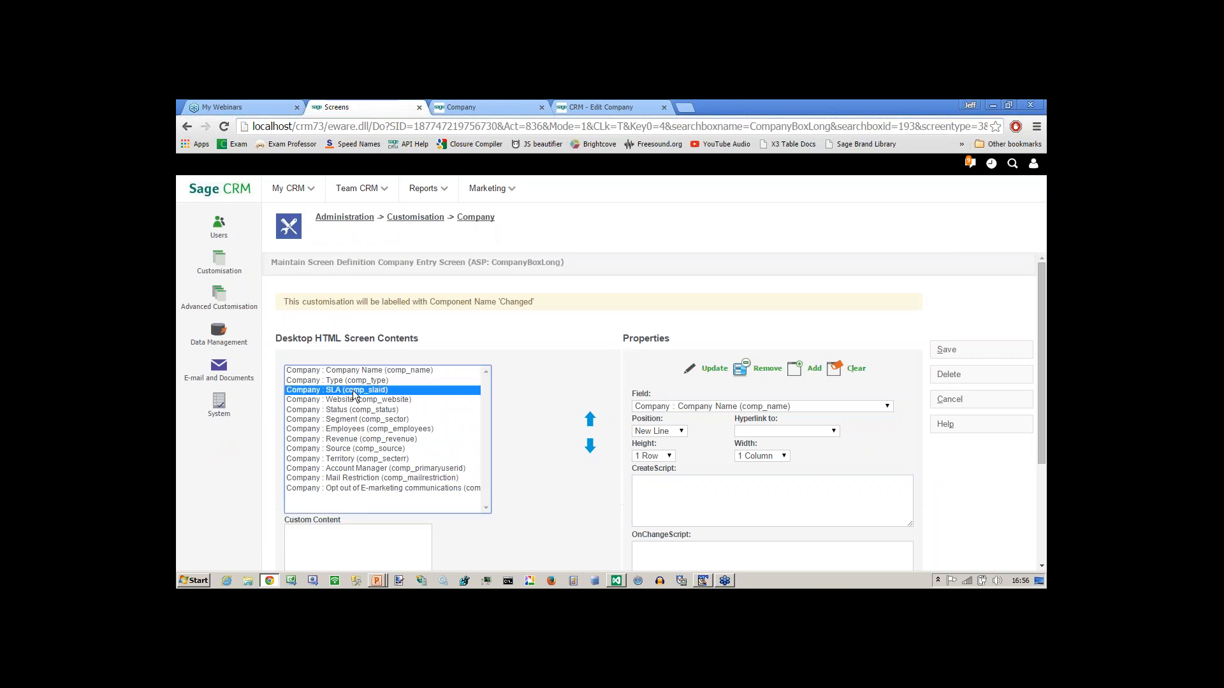
click(696, 510)
key(ctrl+a)
key(Delete)
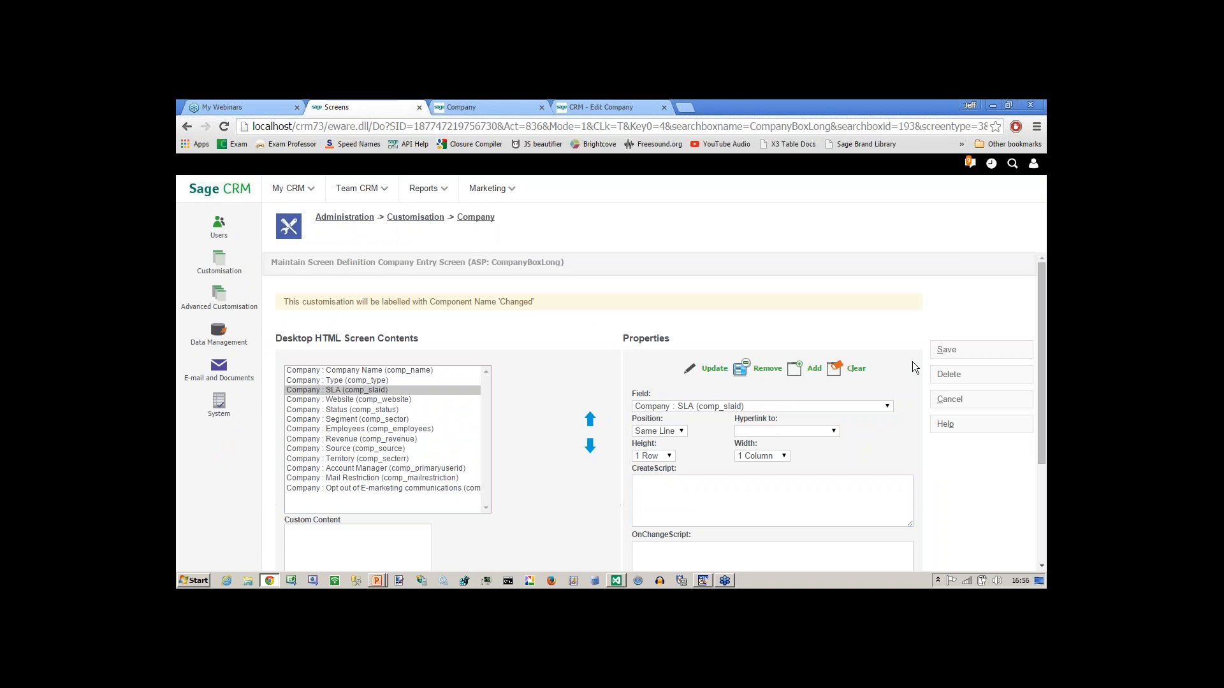
click(945, 352)
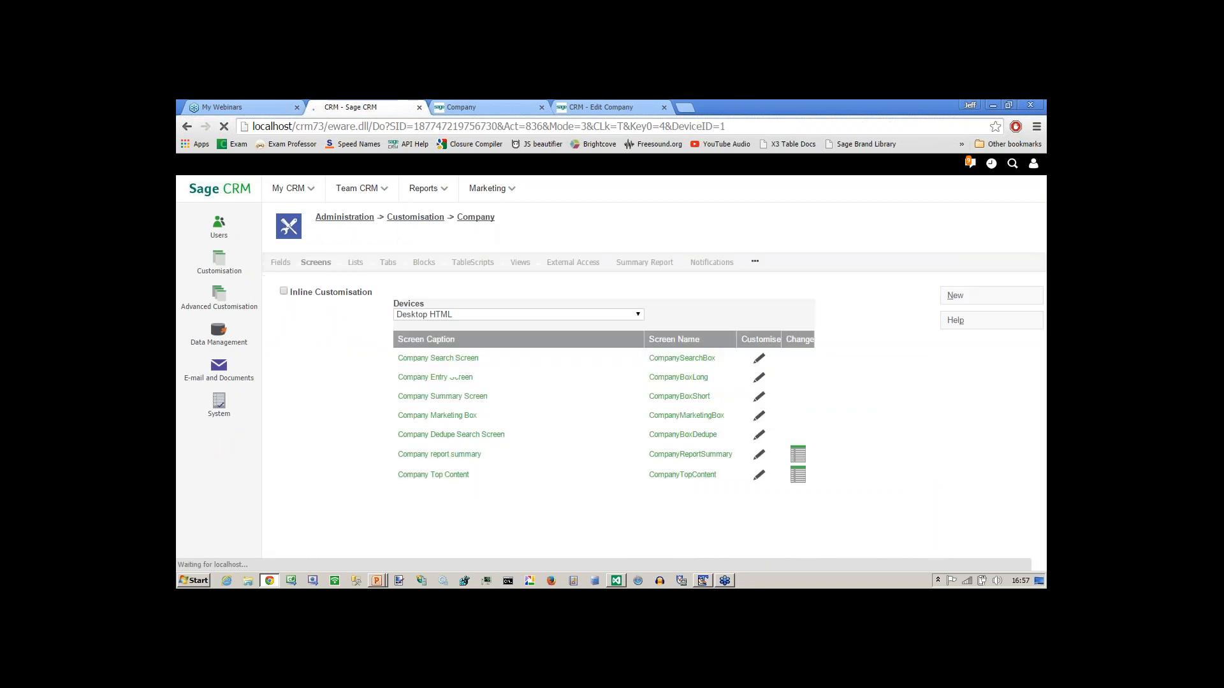
Add a Team Customer Service rule to SLA field security and untick Everyone's Write Allow.
click(280, 263)
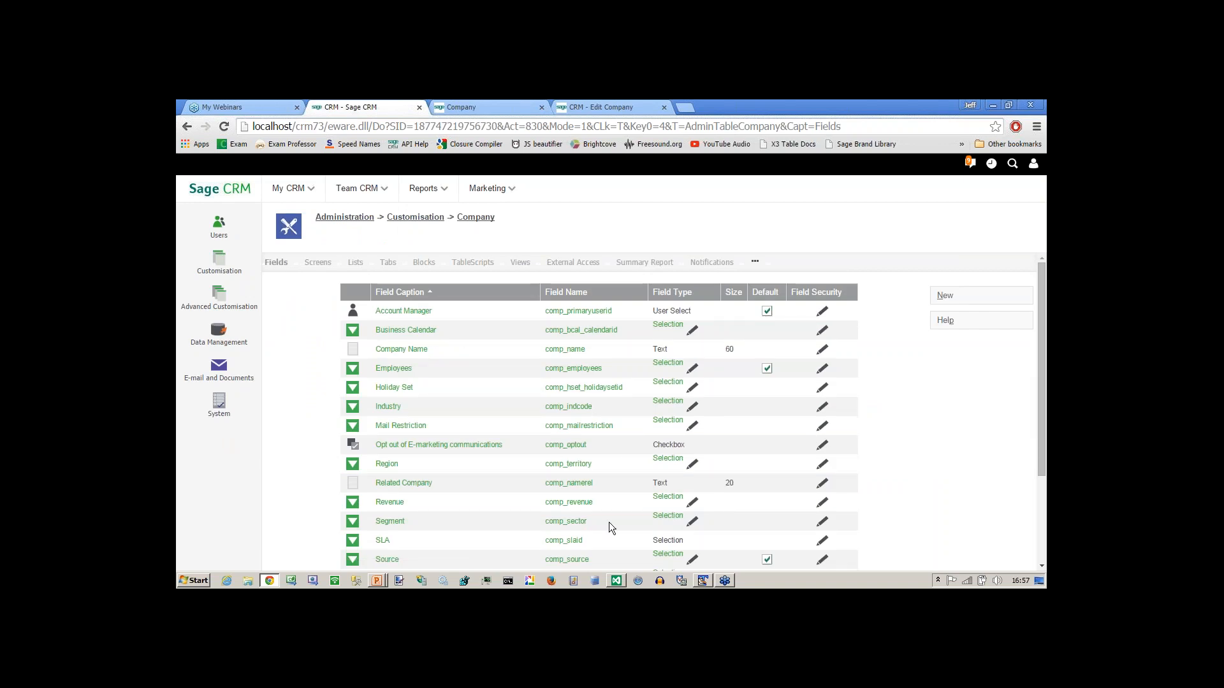
double_click(384, 540)
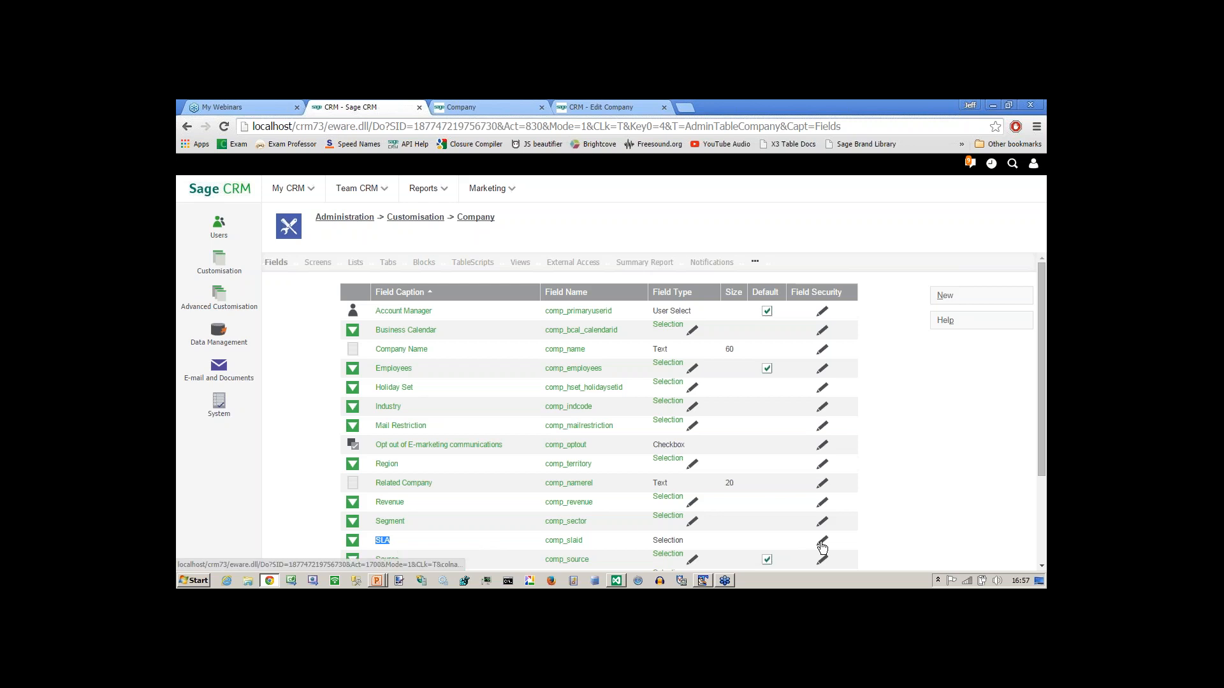
click(821, 541)
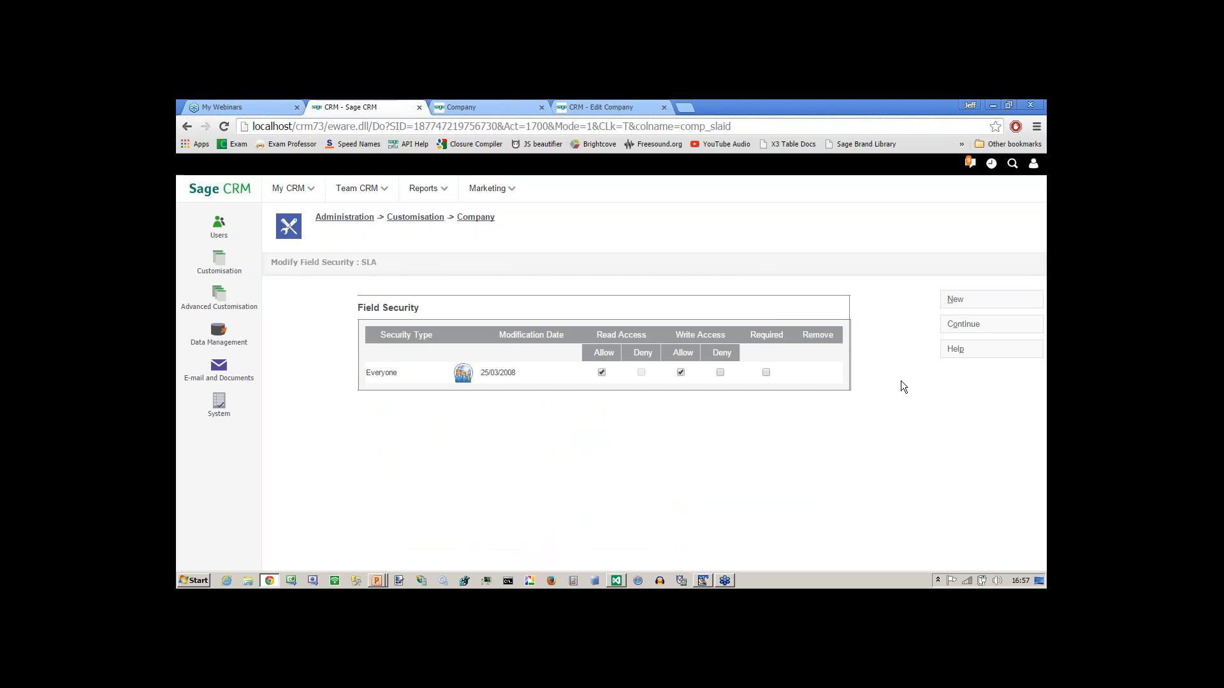
click(955, 299)
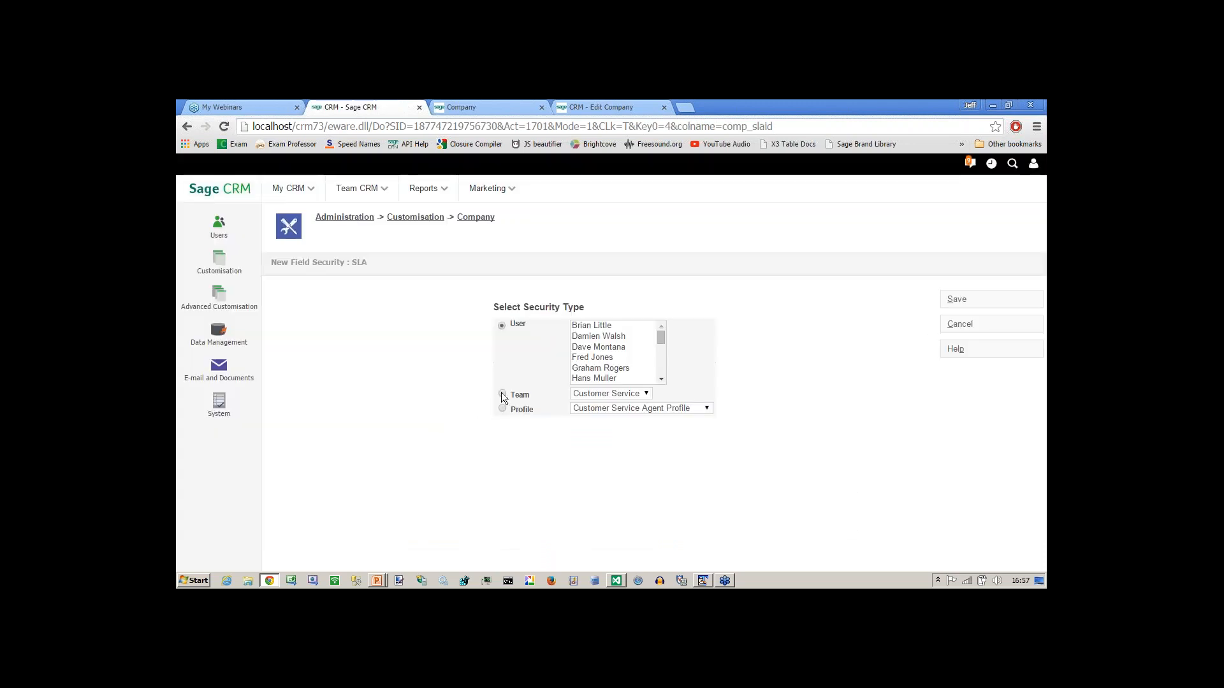
click(502, 394)
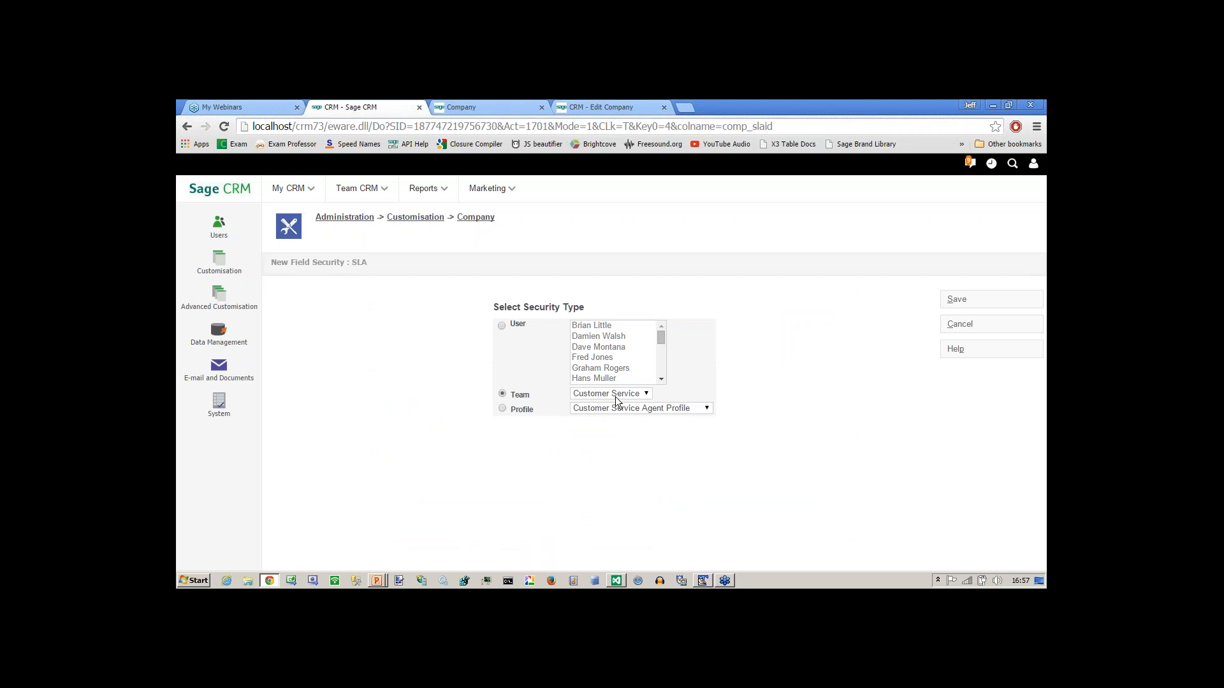
click(956, 300)
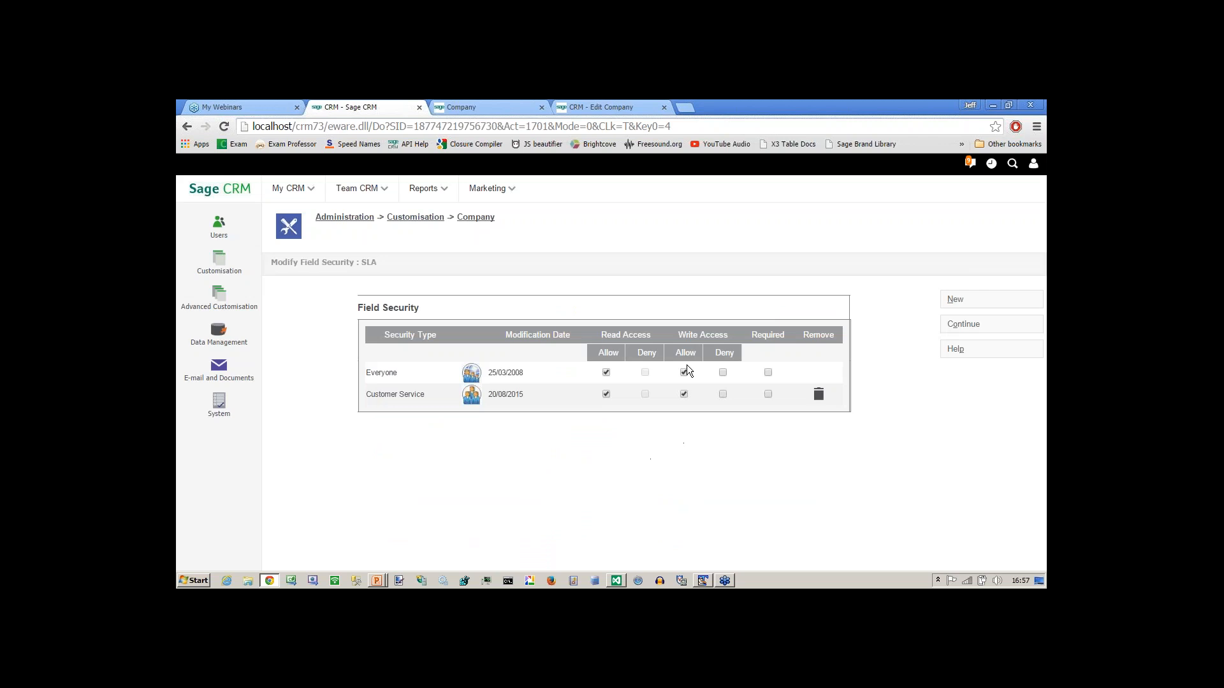
click(684, 372)
click(957, 327)
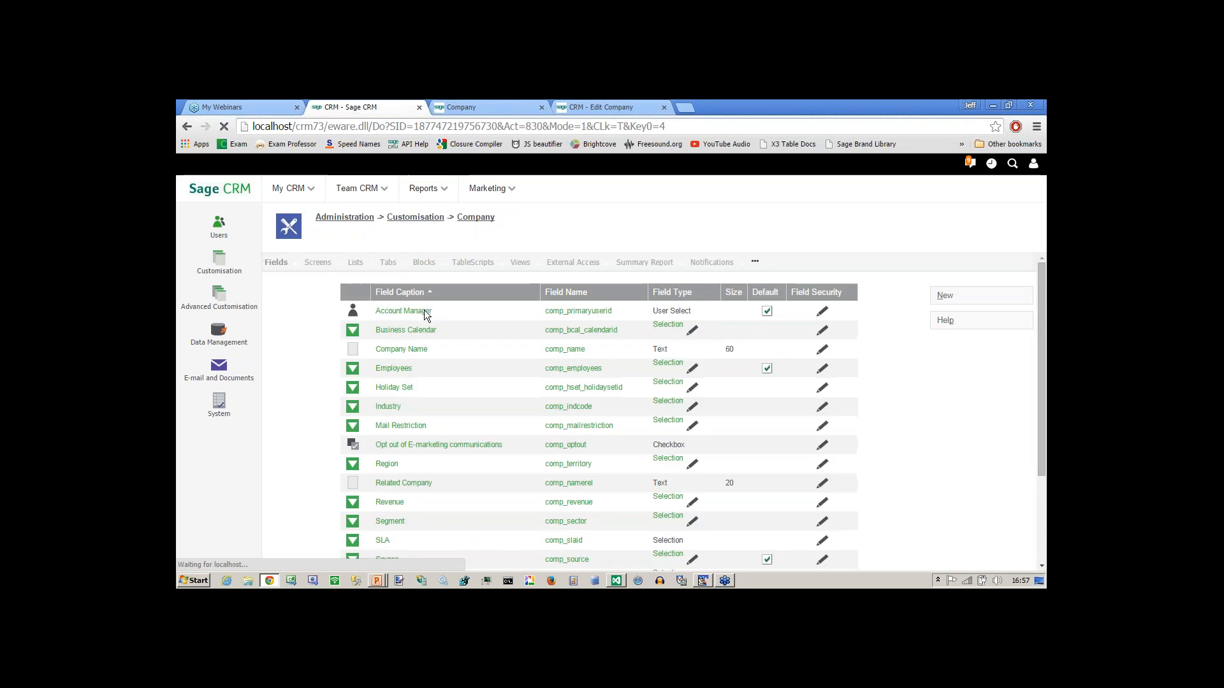
click(468, 107)
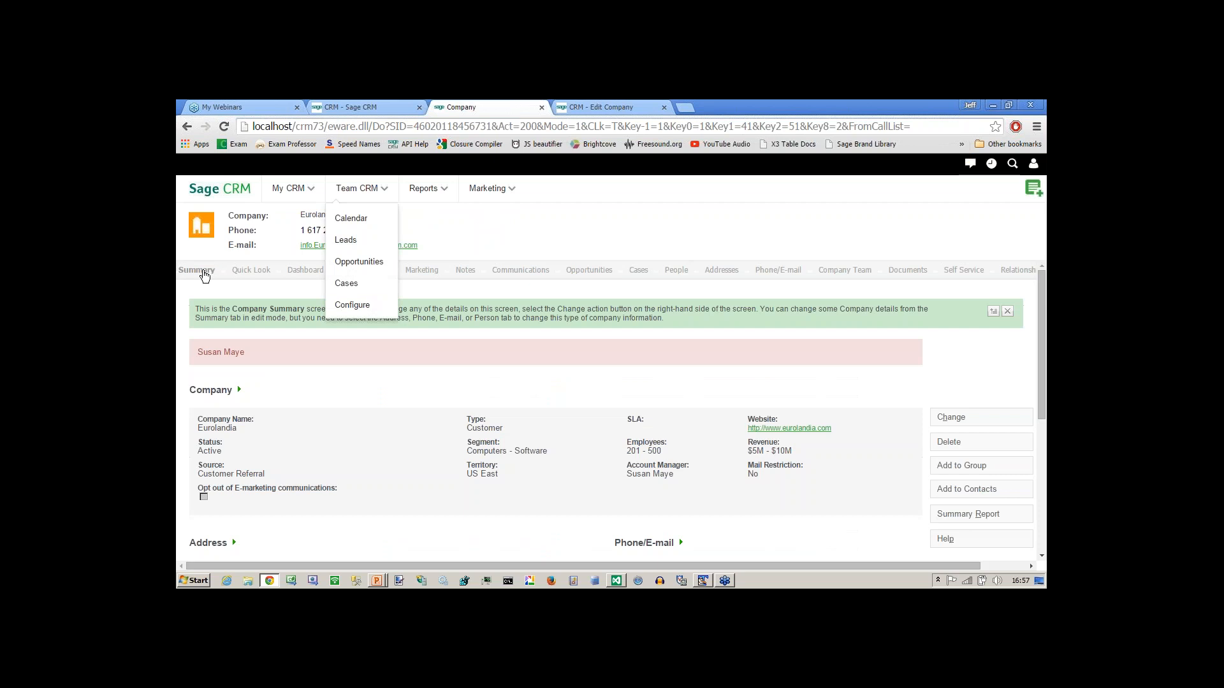
click(202, 272)
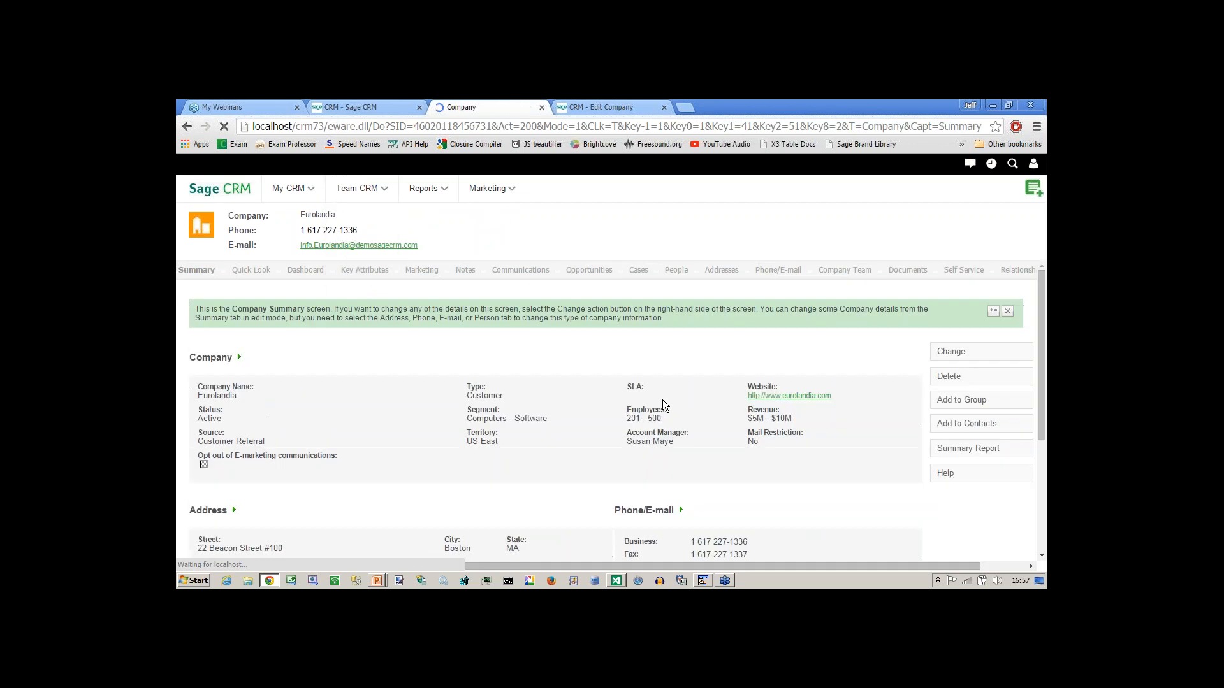
click(945, 355)
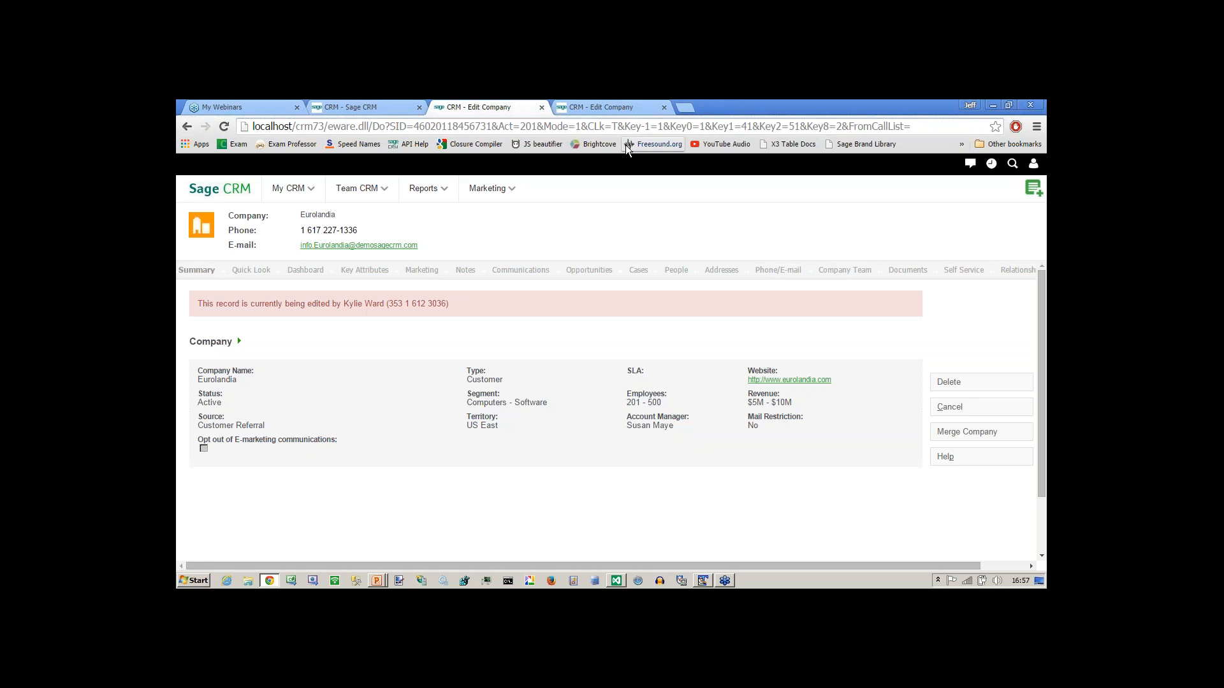
click(598, 109)
click(947, 418)
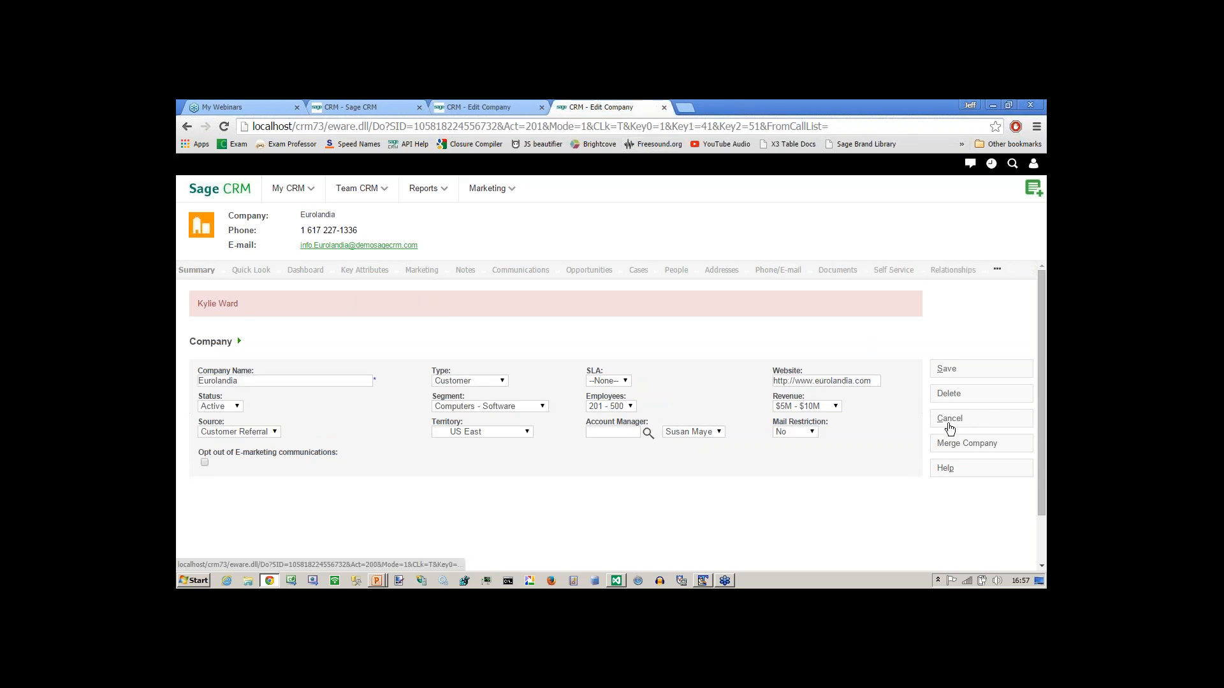
click(452, 110)
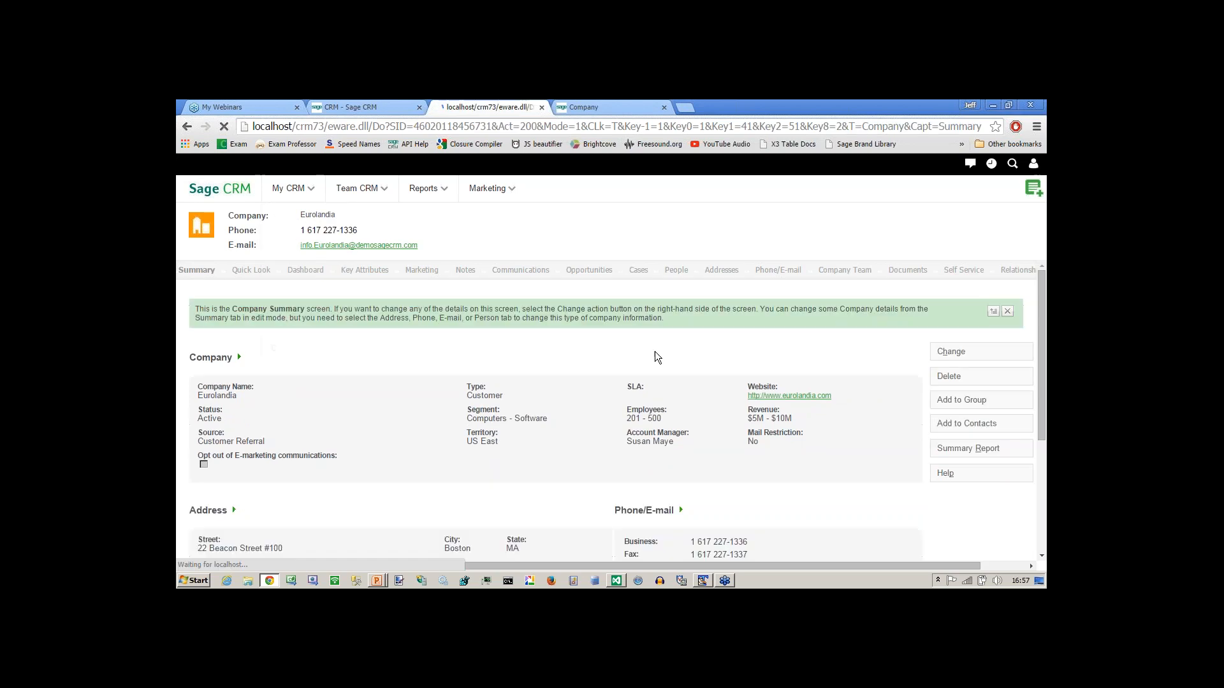
click(946, 354)
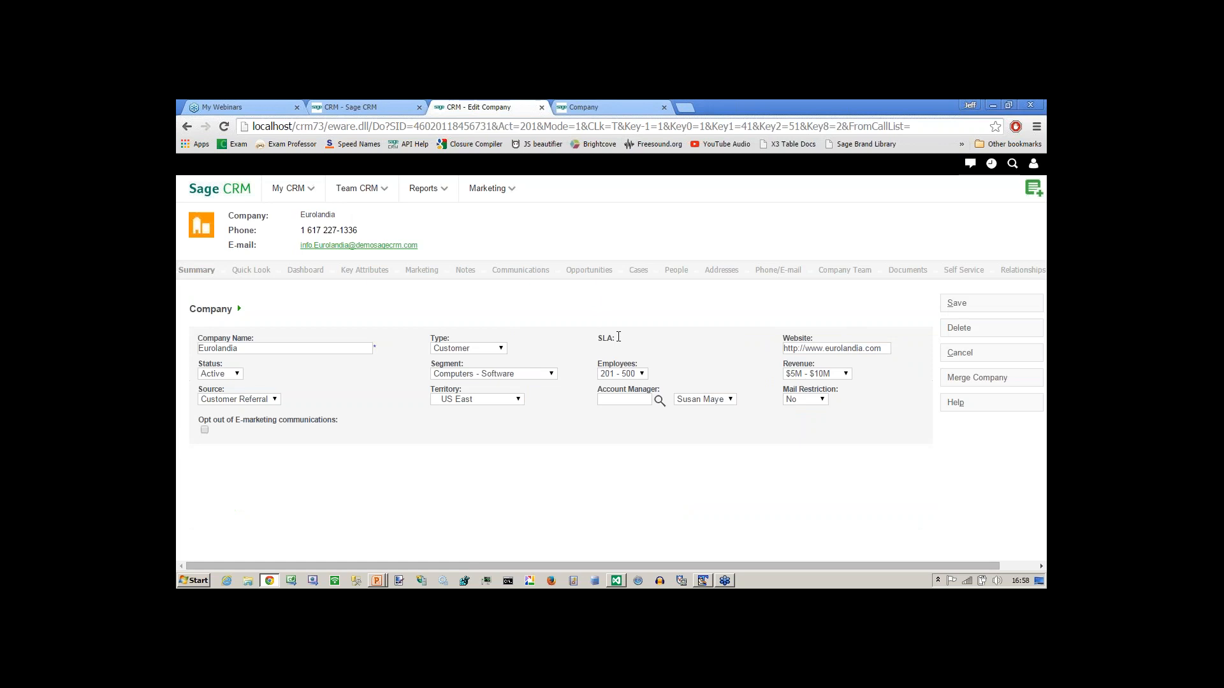
double_click(616, 337)
click(962, 357)
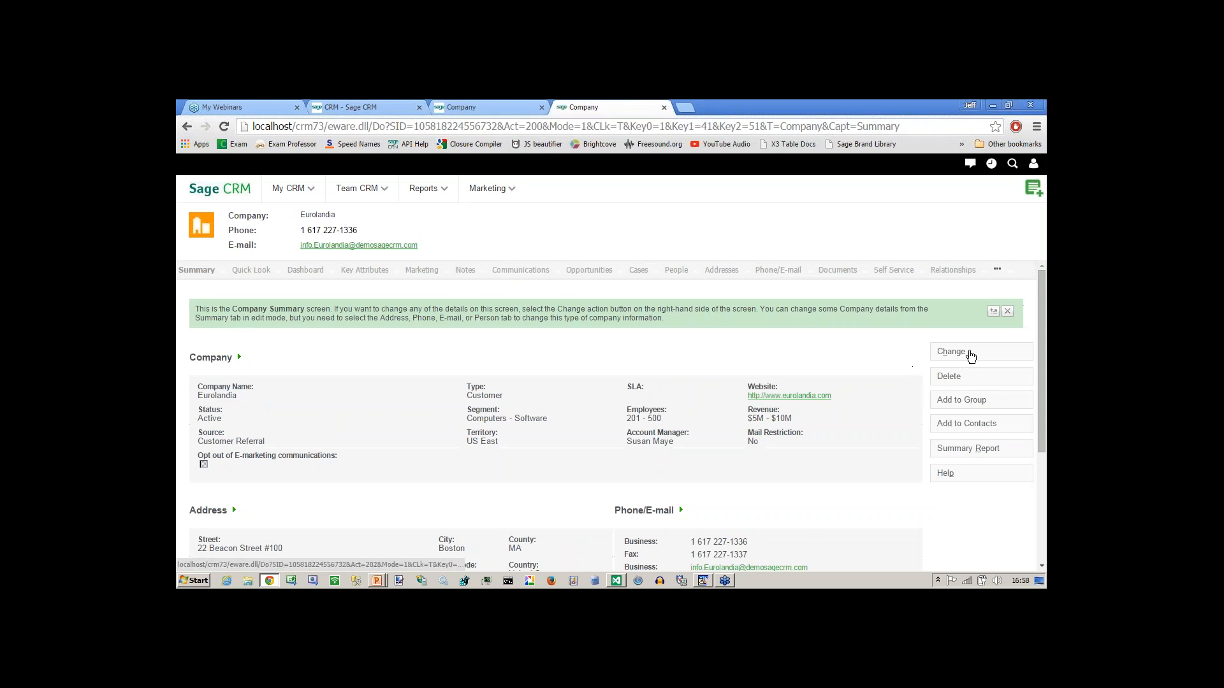
click(959, 354)
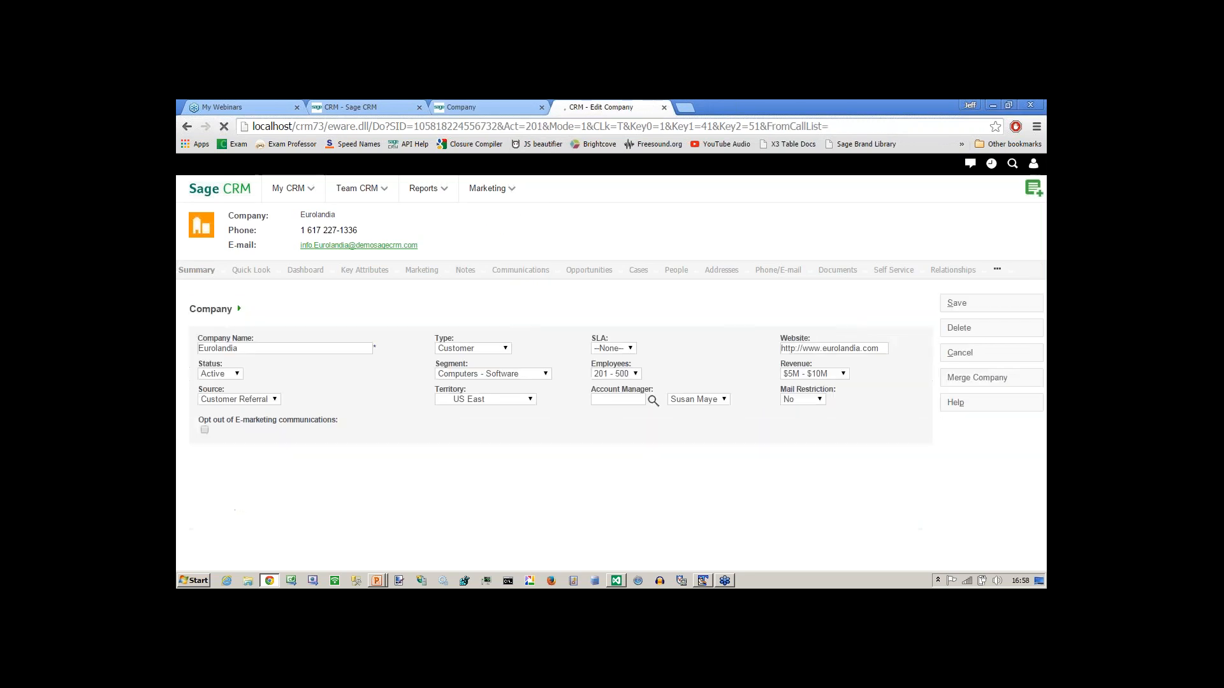
click(628, 351)
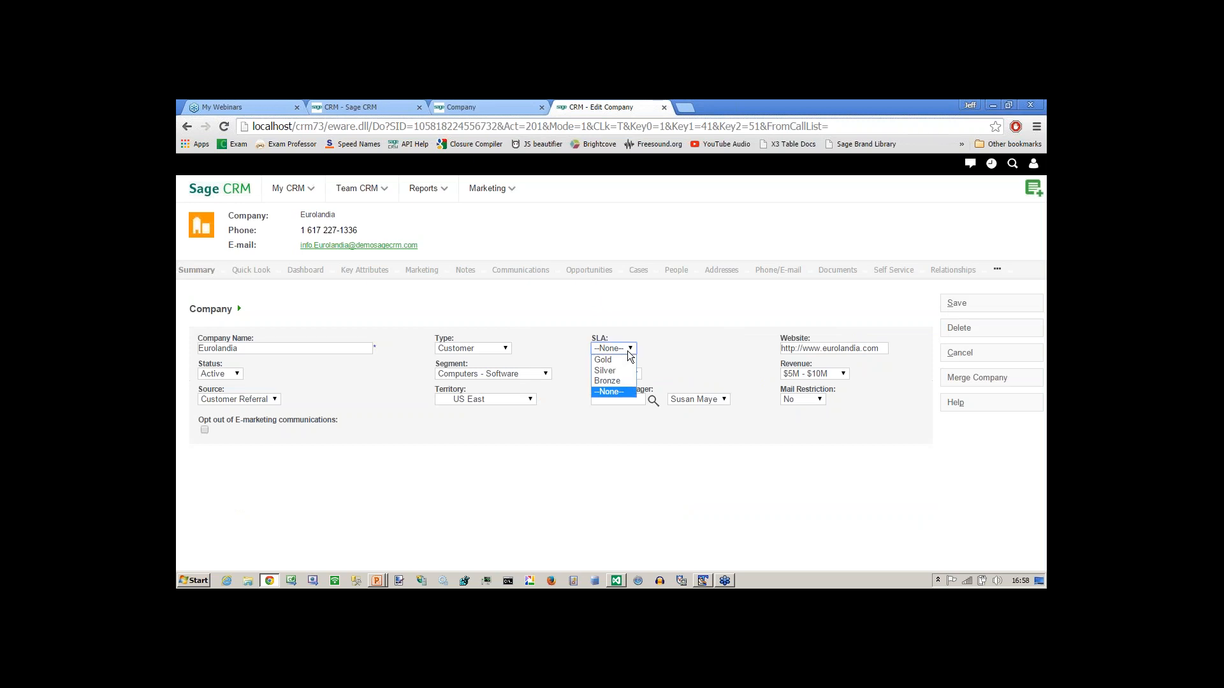
click(628, 351)
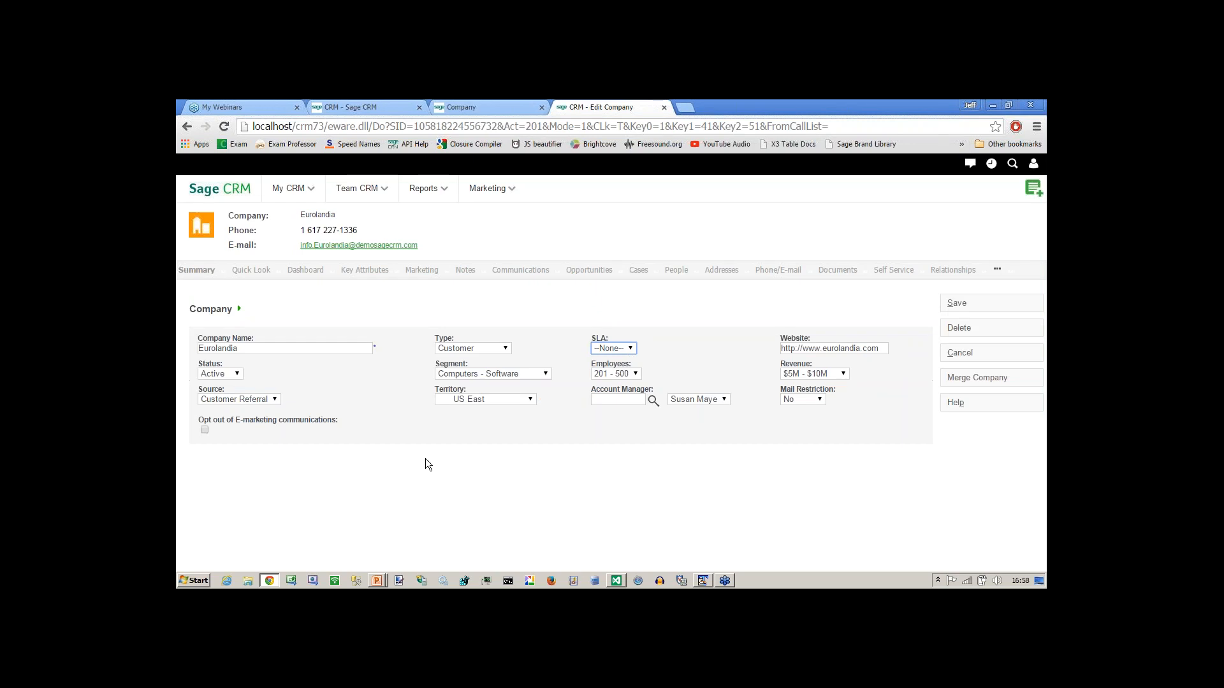
click(355, 108)
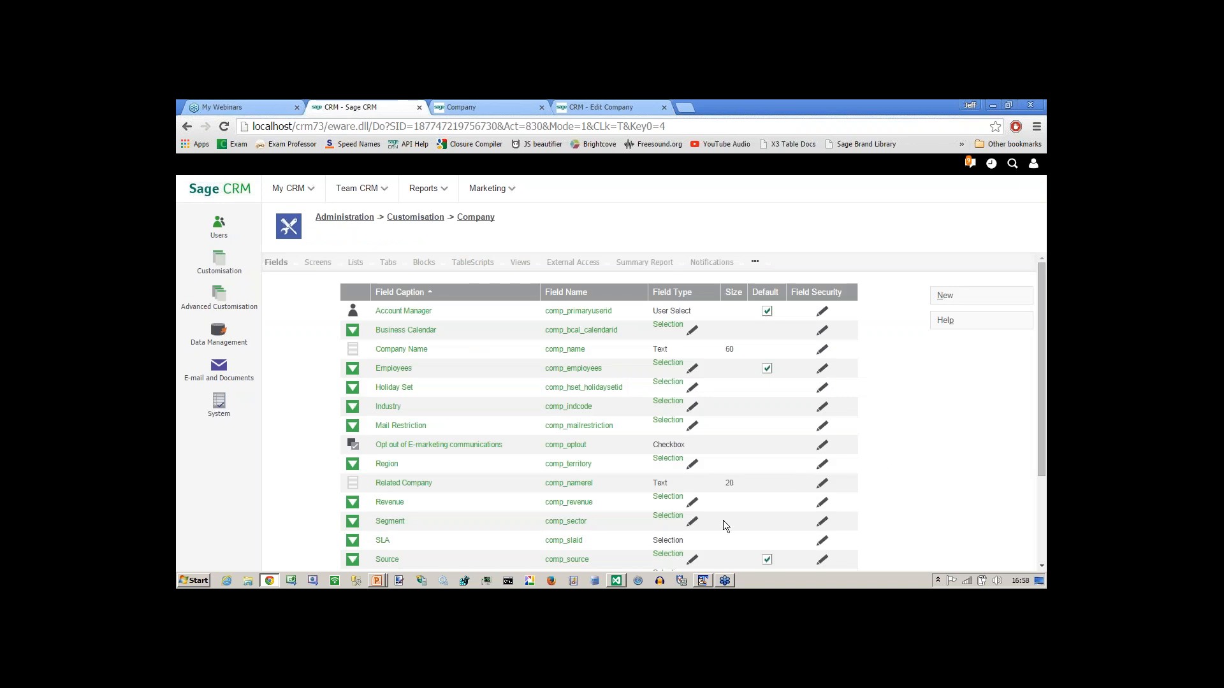
Delete SLA's Customer Service security rule, re-tick Everyone's Write Allow, then advance the PowerPoint slide.
click(822, 542)
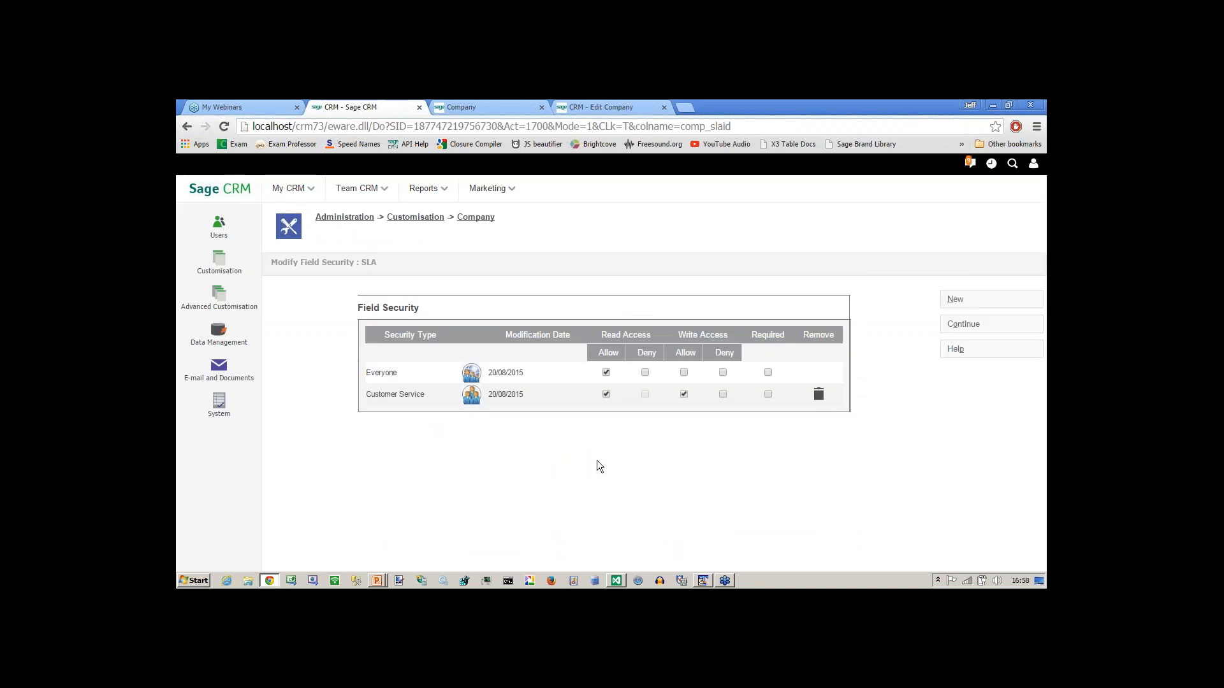
click(954, 300)
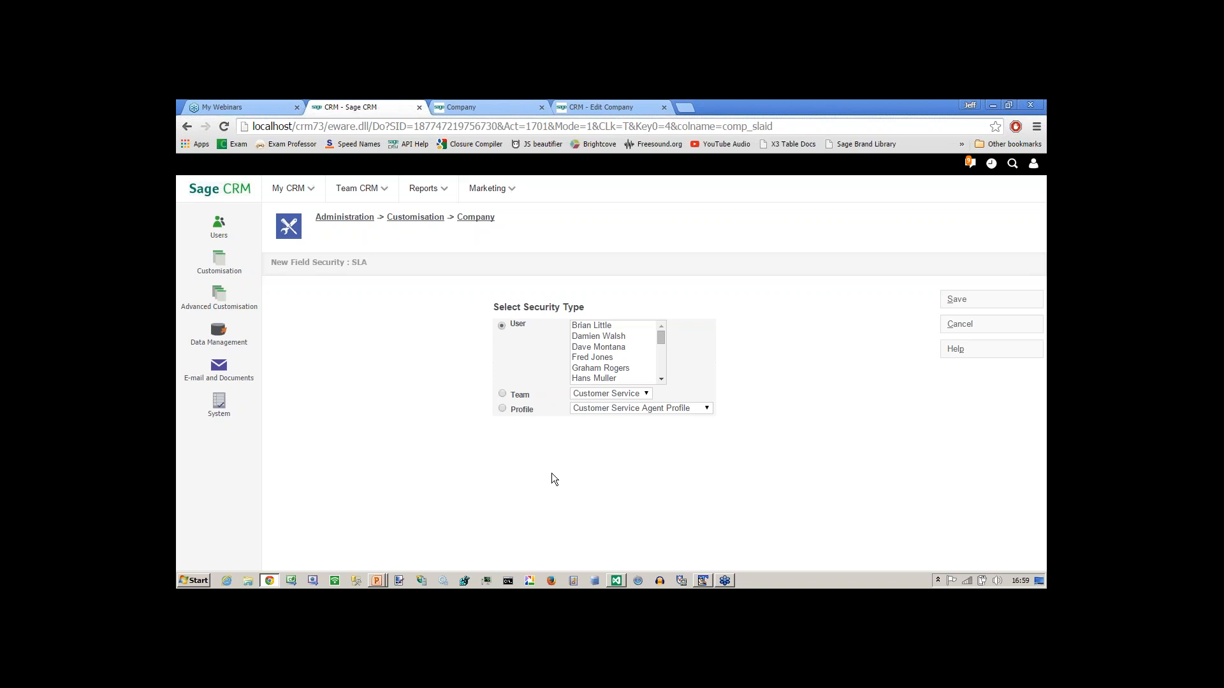
click(958, 326)
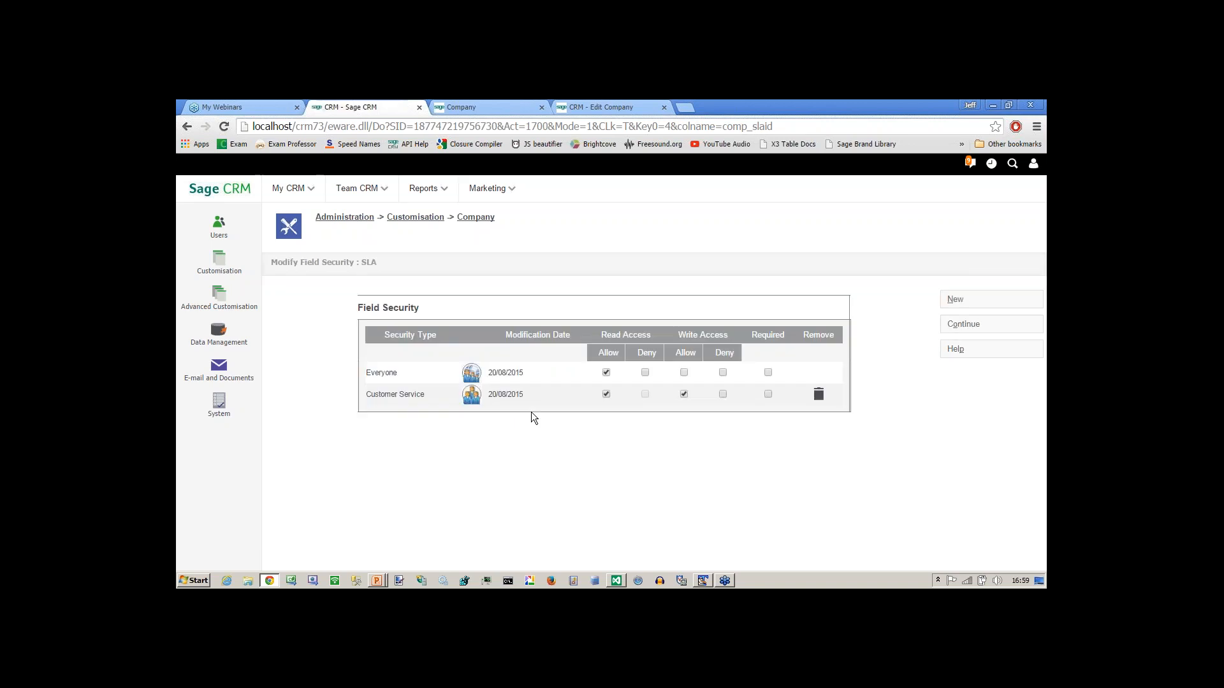
click(818, 394)
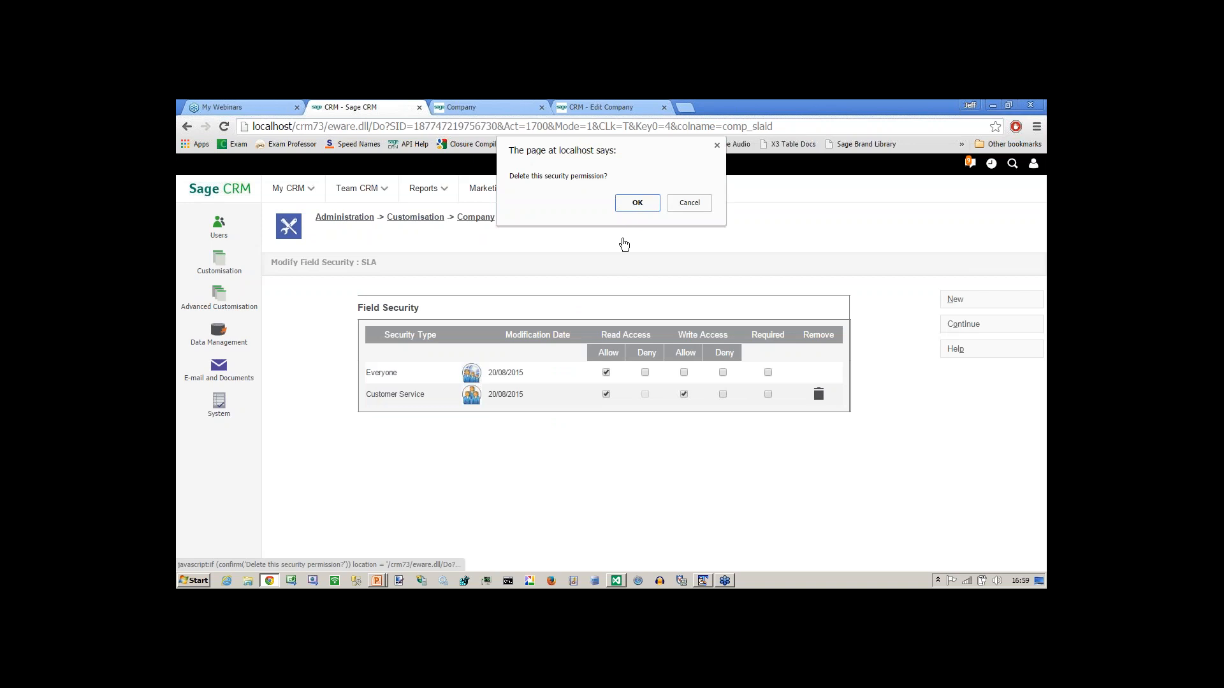
click(629, 204)
click(680, 373)
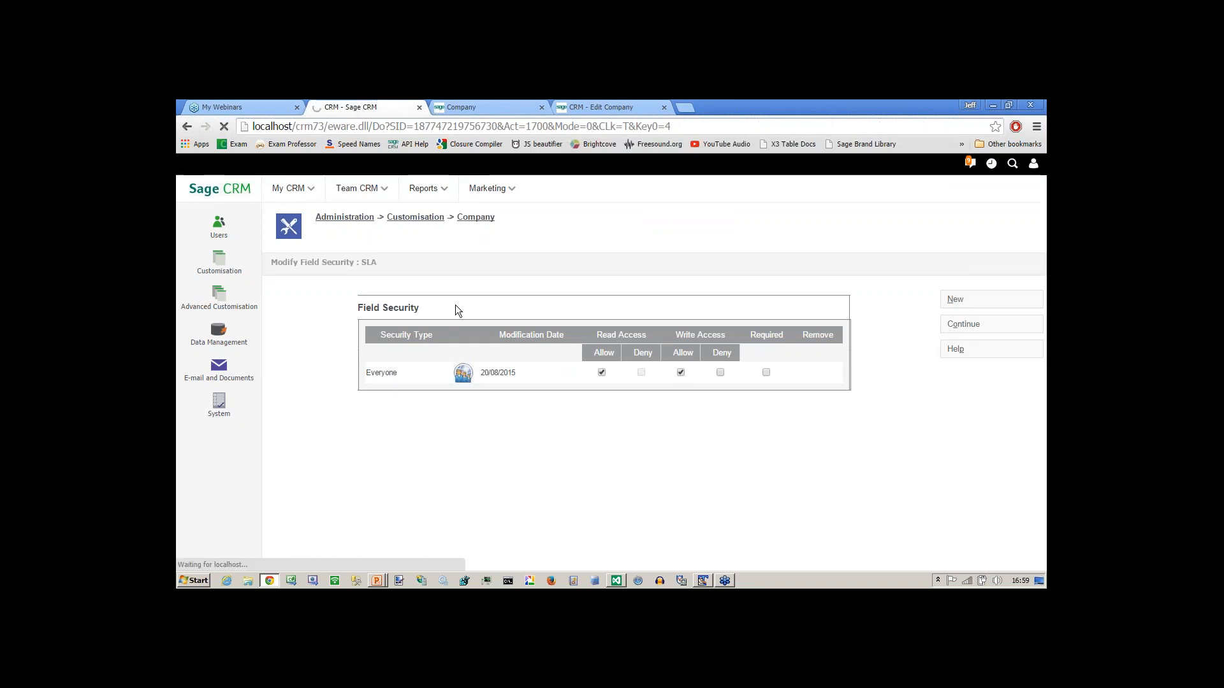
key(alt+Tab)
key(Right)
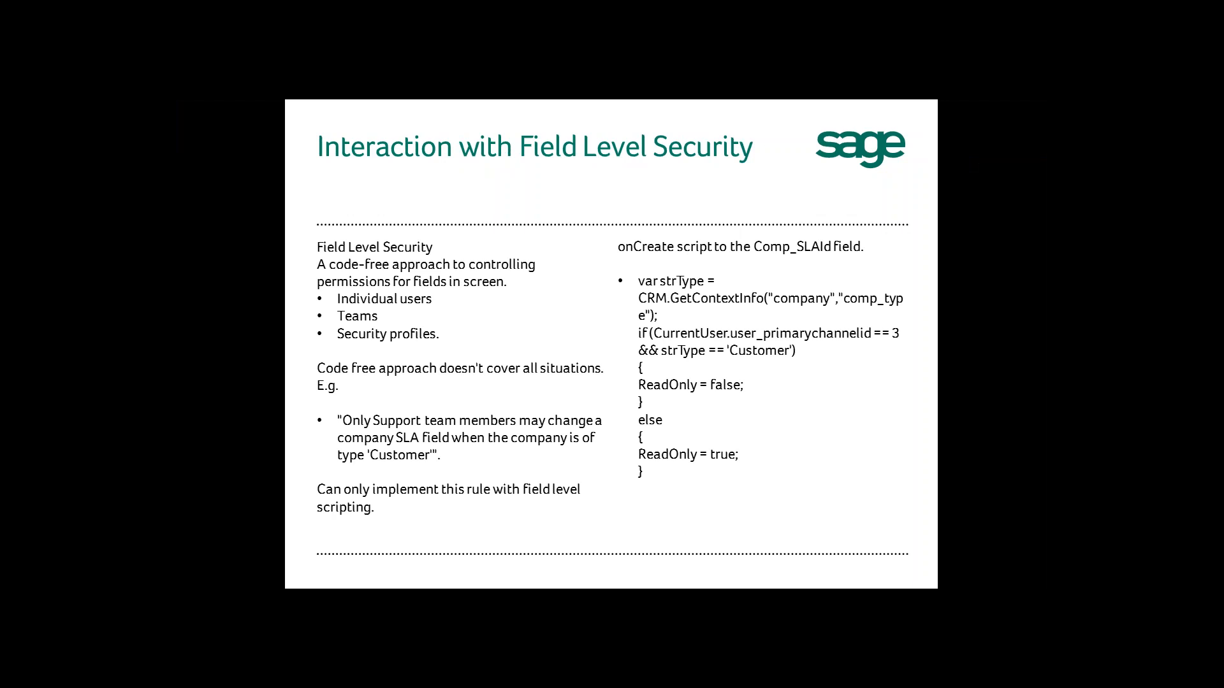
Leave the Field Level Security slide for the script in Visual Studio.
key(alt+Tab)
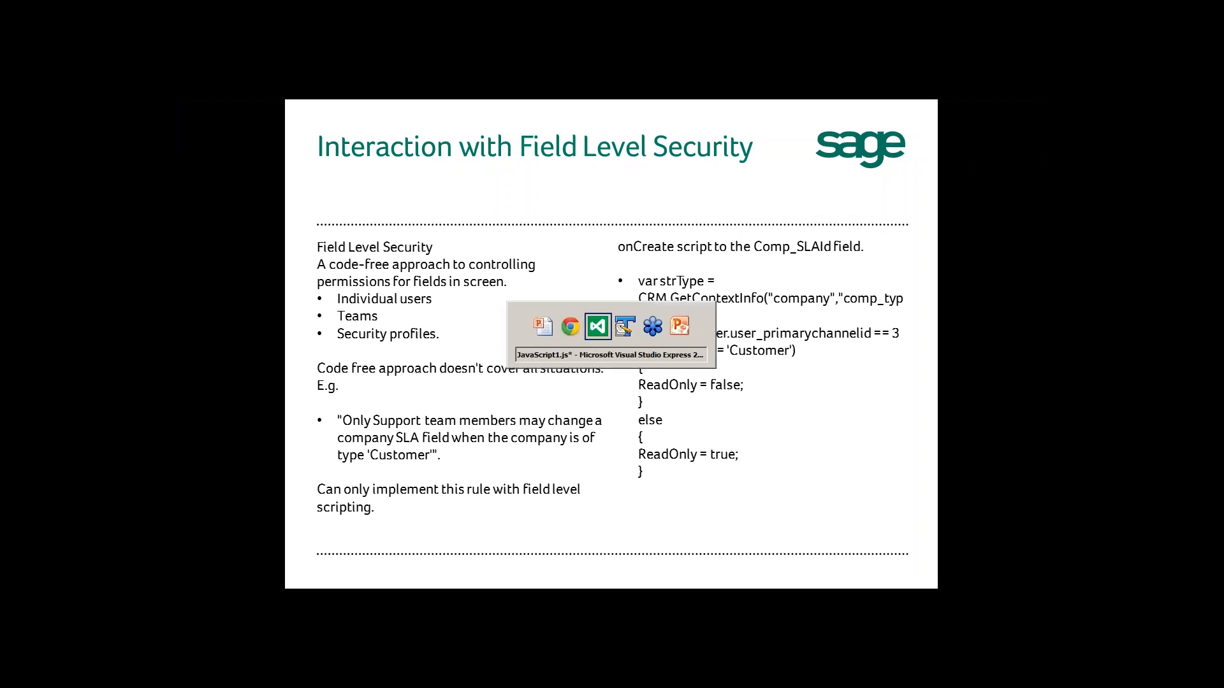
Paste a duplicate of the channel-3 if block below the original.
click(312, 451)
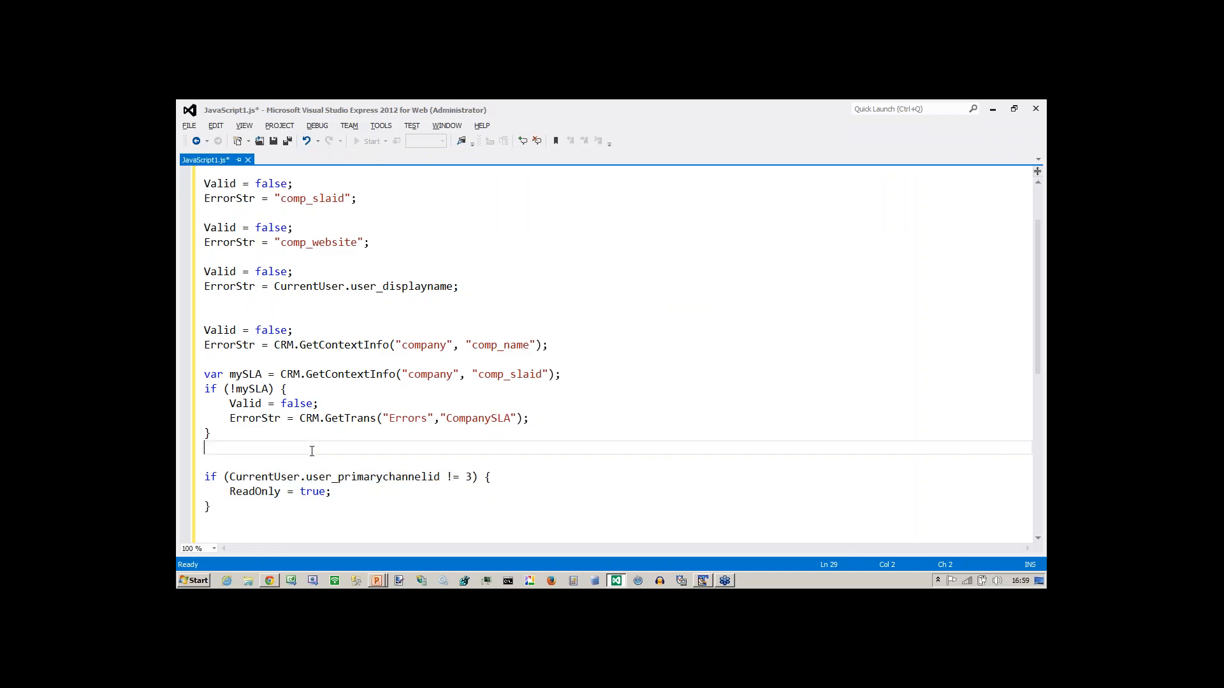
key(Down)
key(Down)
key(shift+Down)
key(shift+Down)
key(shift+Down)
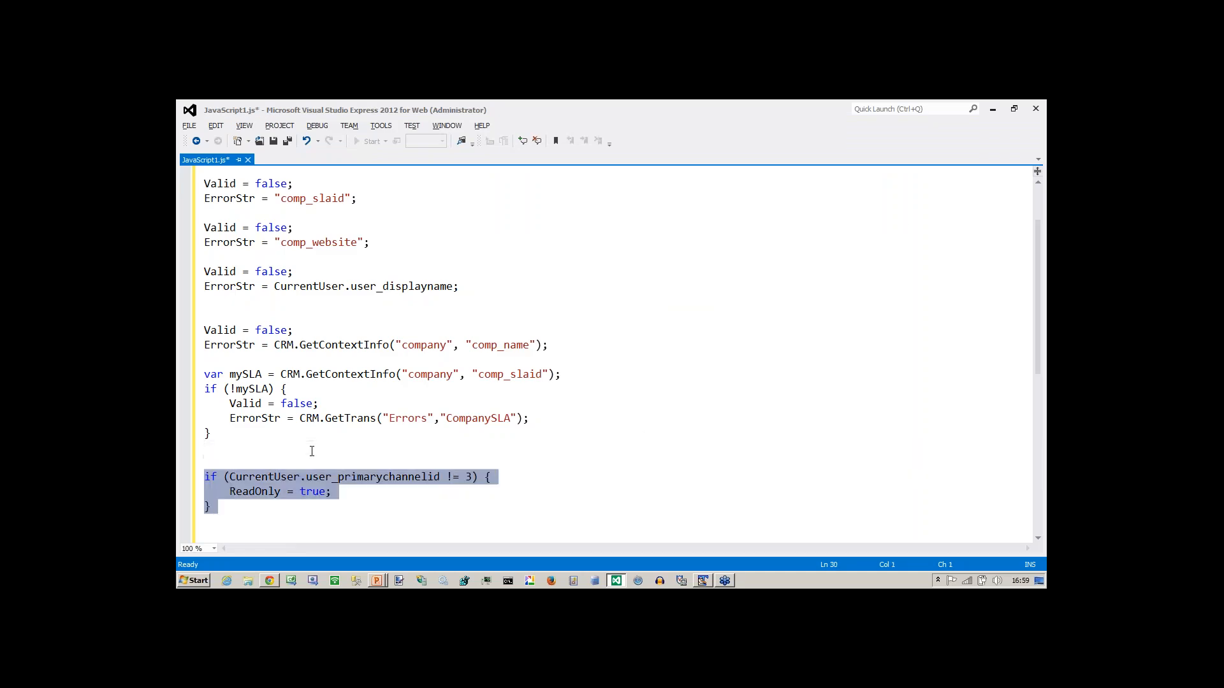
key(shift+Up)
key(ctrl+c)
key(Down)
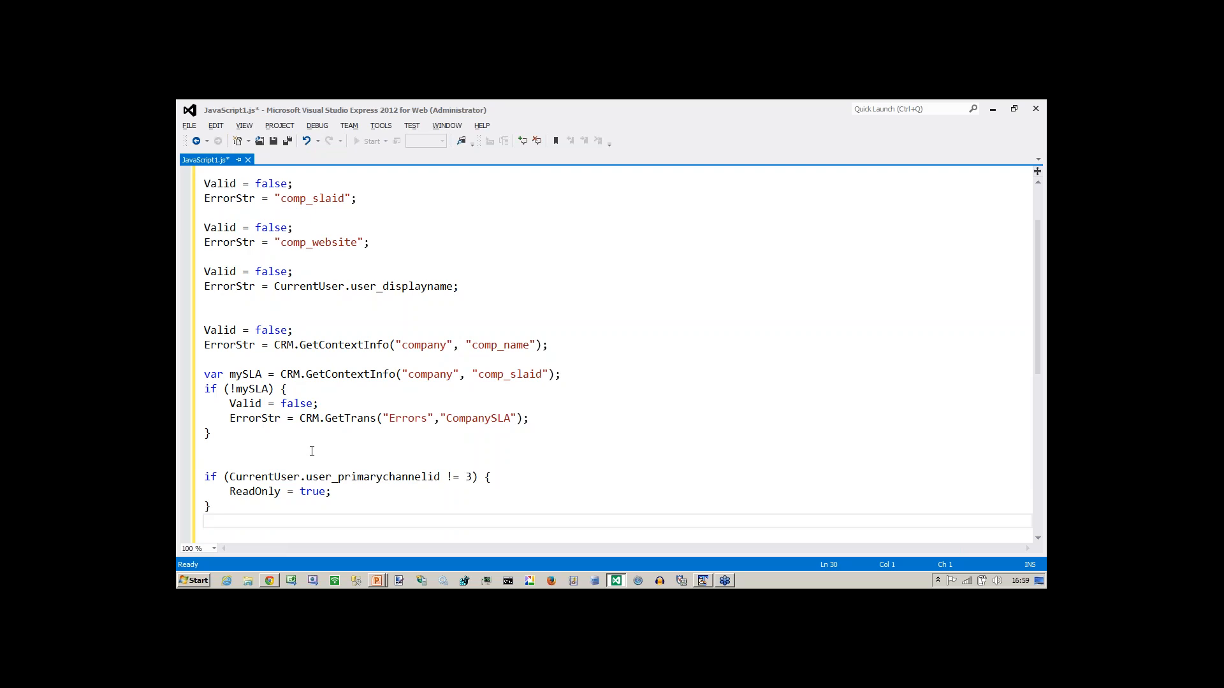
key(ctrl+v)
key(Up)
key(Up)
key(Up)
key(Up)
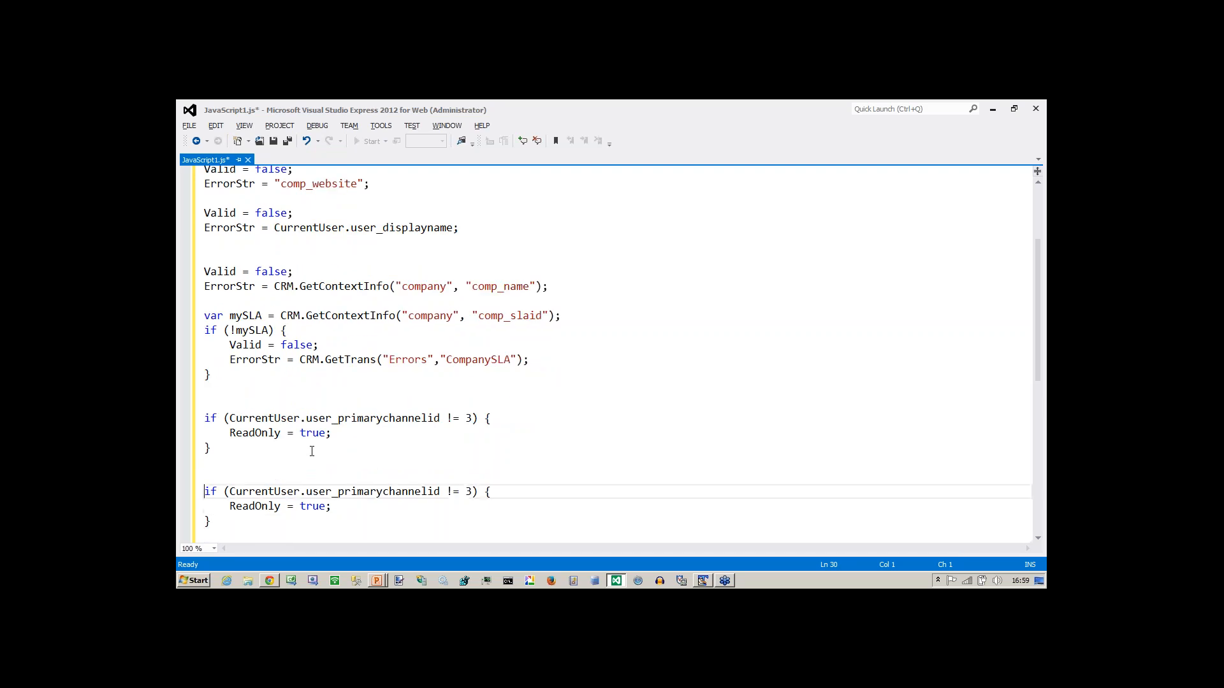
Above the copy, add var compType = CRM.GetContextInfo("company","comp_type").
text(var)
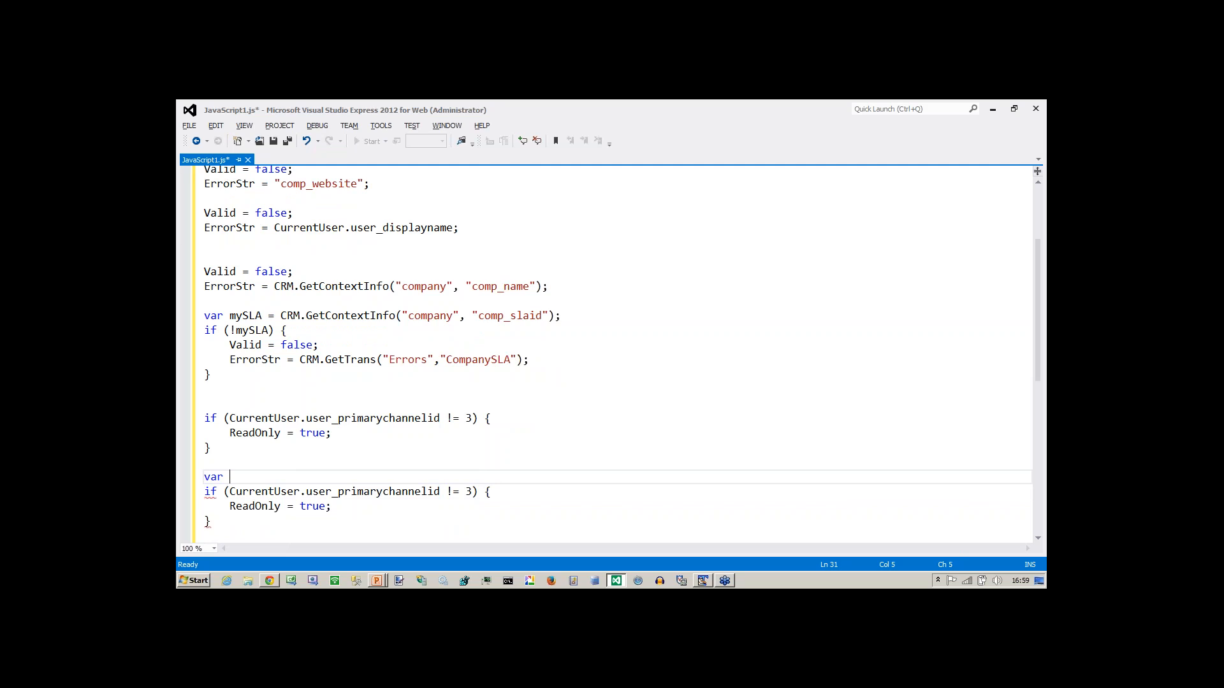
text( my)
key(shift+Left)
key(shift+Left)
text(compType = CR)
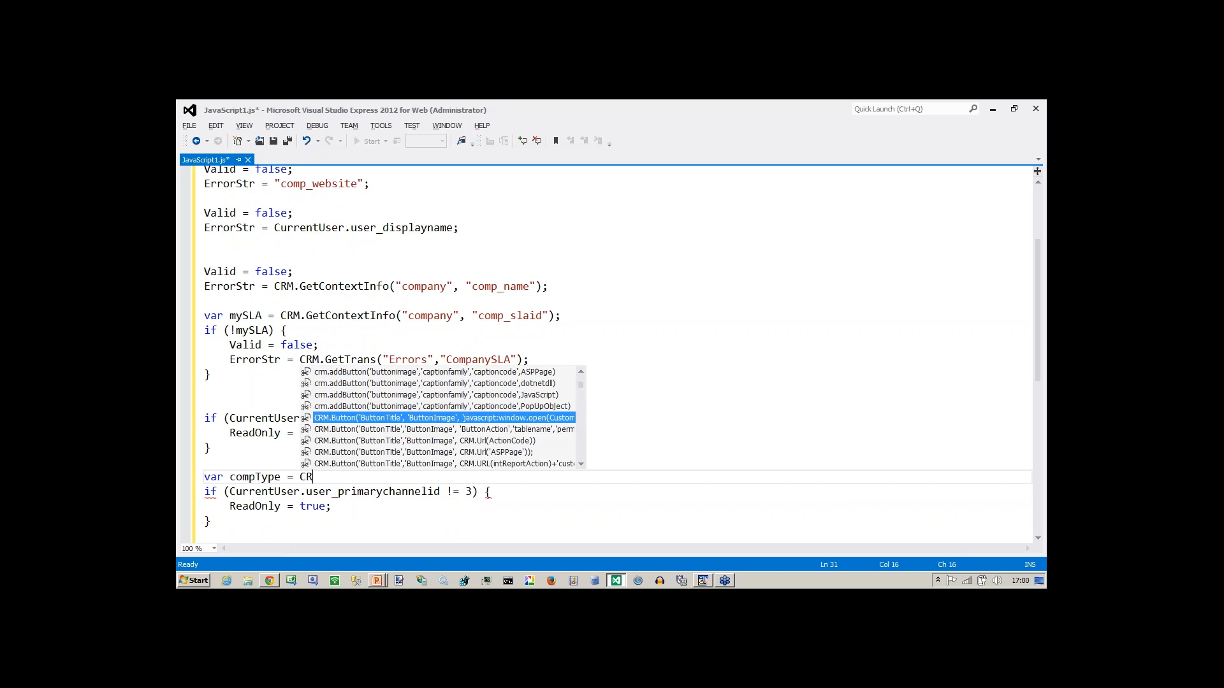
text(M.Get)
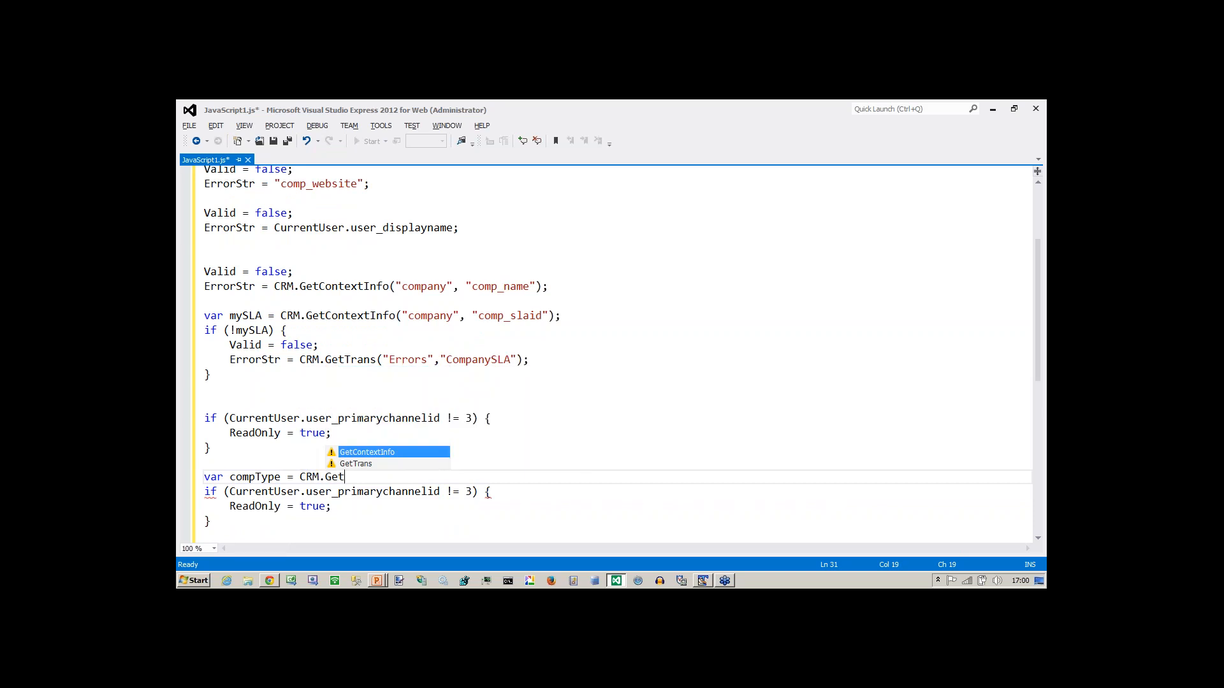
key(Tab)
text(()
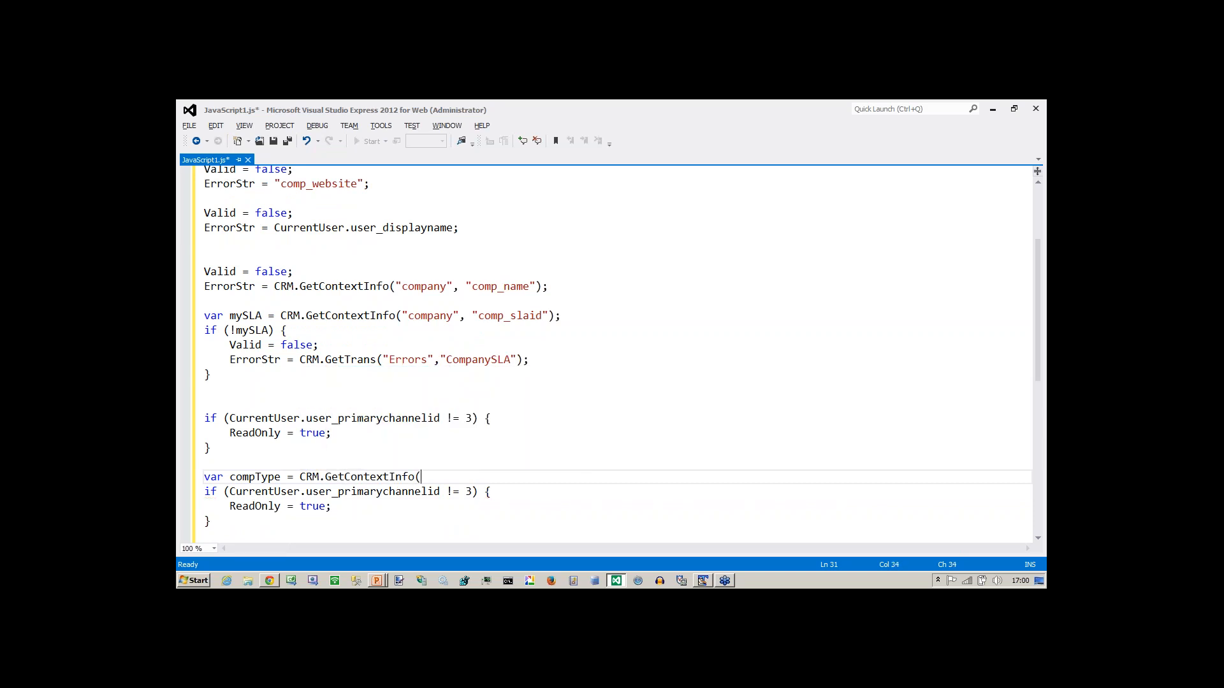
text("",""))
key(Left)
key(Left)
text(company","comp_ty)
Append && compType == "Customer" to the copied block's if condition.
key(Down)
key(Left)
key(Left)
key(Left)
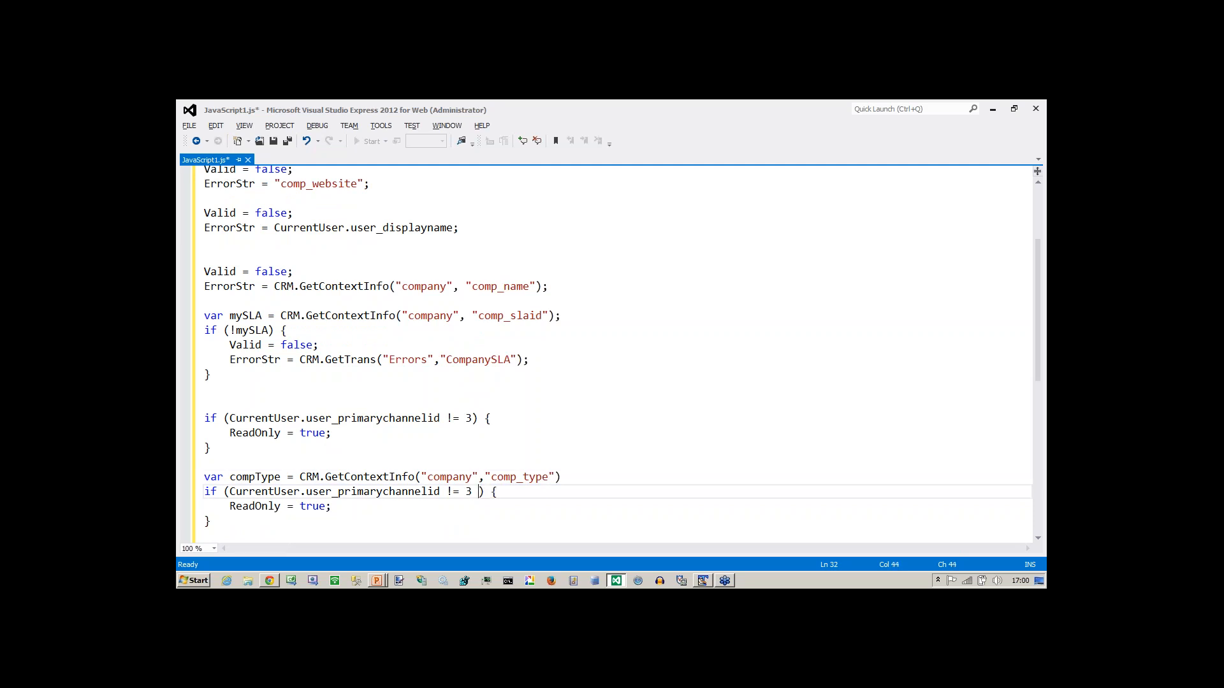
text(&&)
click(211, 448)
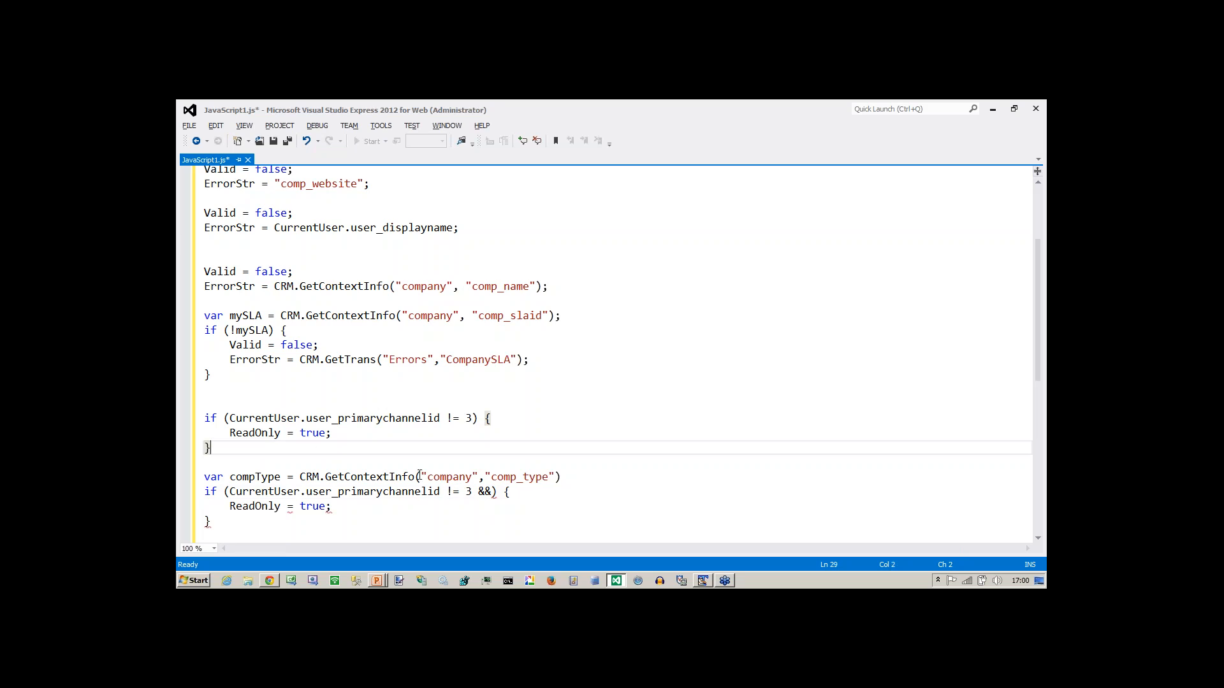
click(494, 492)
text(comp)
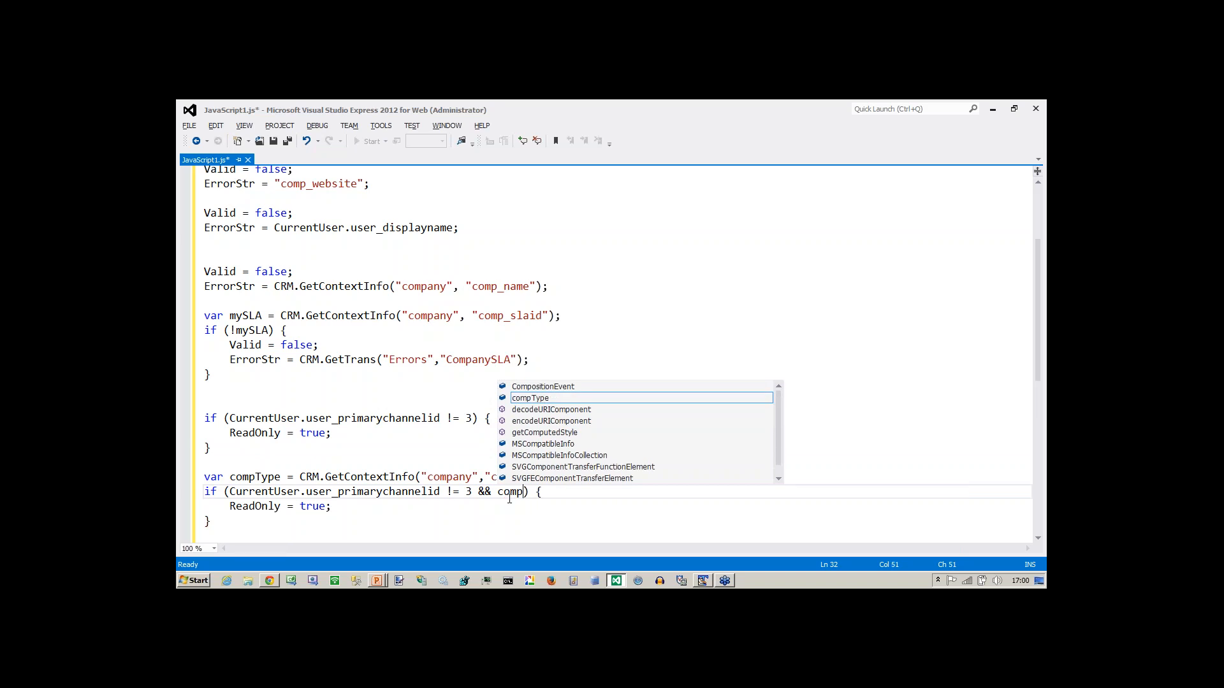
text(_)
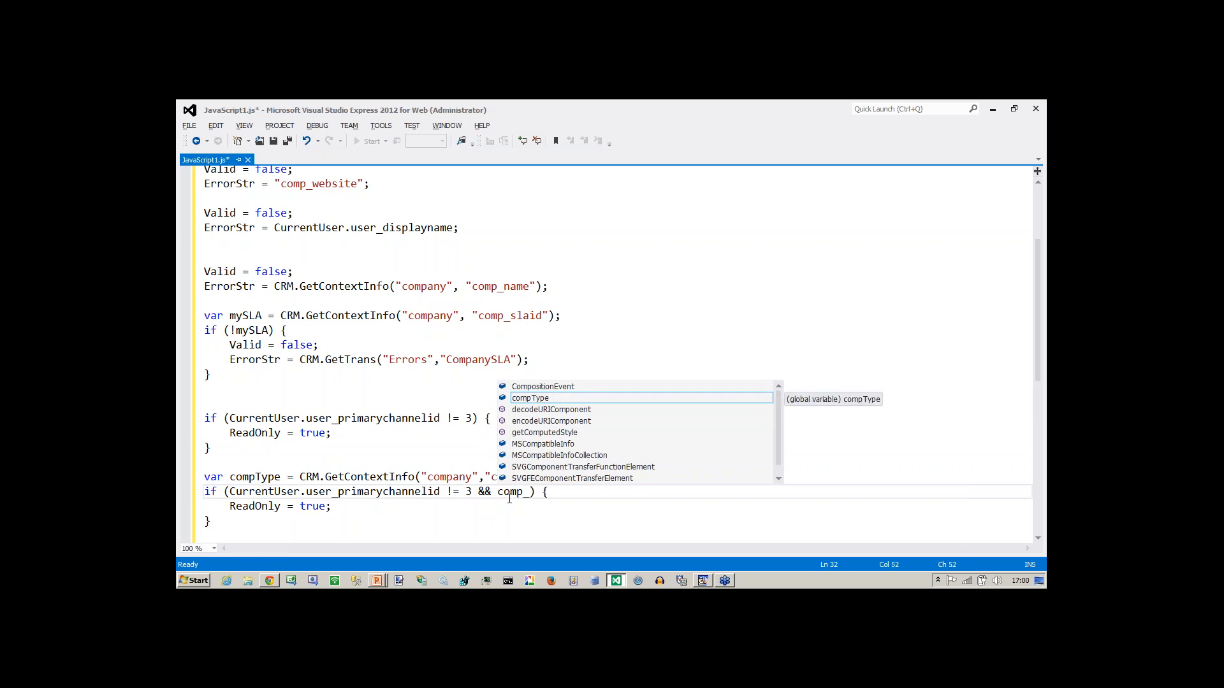
key(BackSpace)
key(Tab)
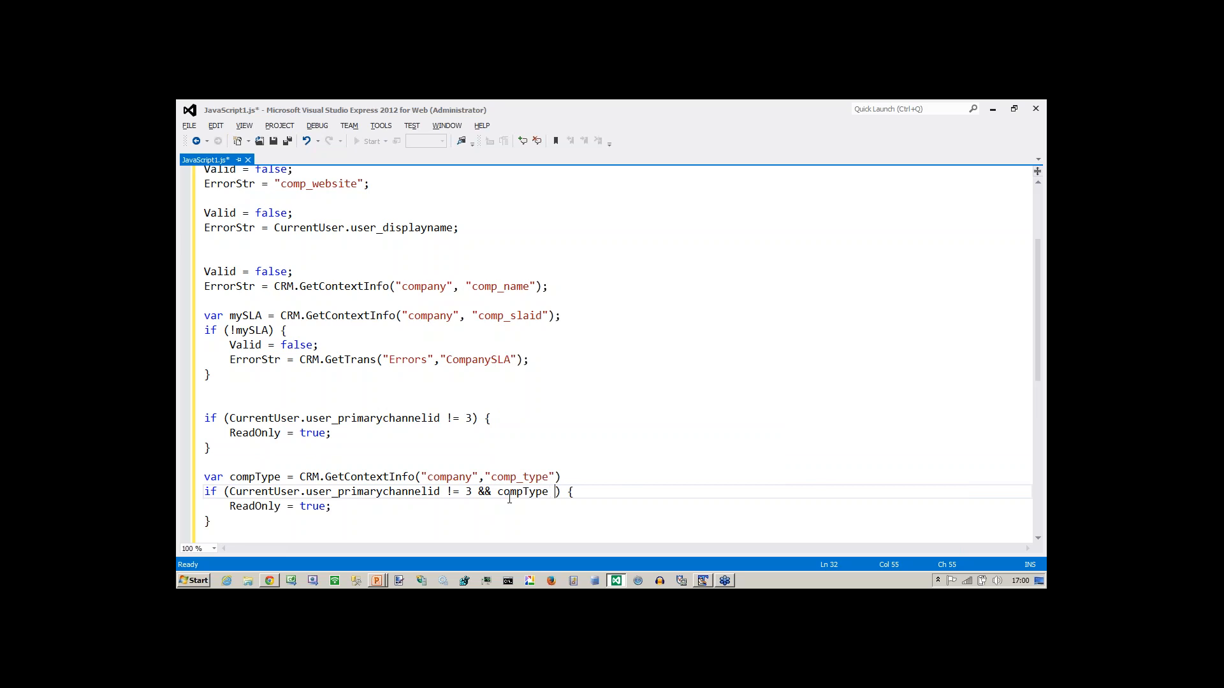
text(==)
key(BackSpace)
key(BackSpace)
key(Right)
text(="Customer")
Highlight the channel and company-type checks, then copy the new four-line block.
key(ctrl+shift+Left)
key(ctrl+shift+Left)
key(ctrl+shift+Left)
key(ctrl+shift+Left)
key(ctrl+shift+Left)
key(ctrl+shift+Left)
key(ctrl+shift+Left)
key(ctrl+shift+Left)
key(ctrl+shift+Left)
key(ctrl+shift+Left)
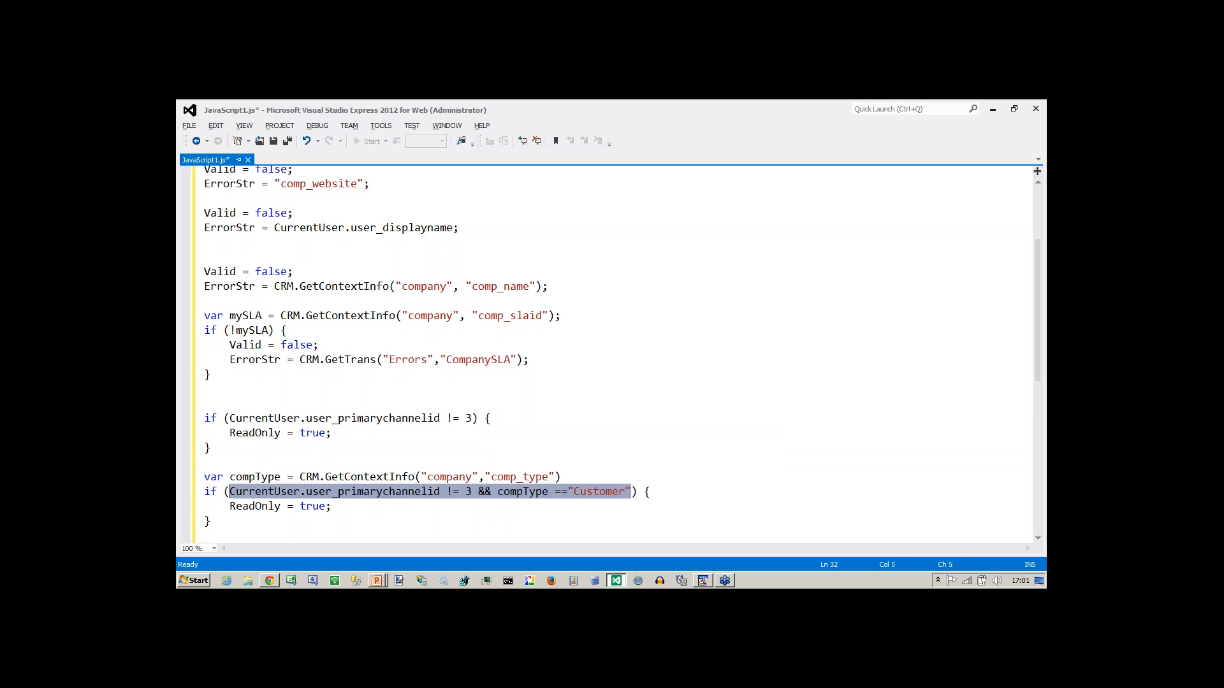
key(Left)
key(ctrl+shift+Right)
key(ctrl+shift+Right)
key(ctrl+shift+Right)
key(ctrl+shift+Right)
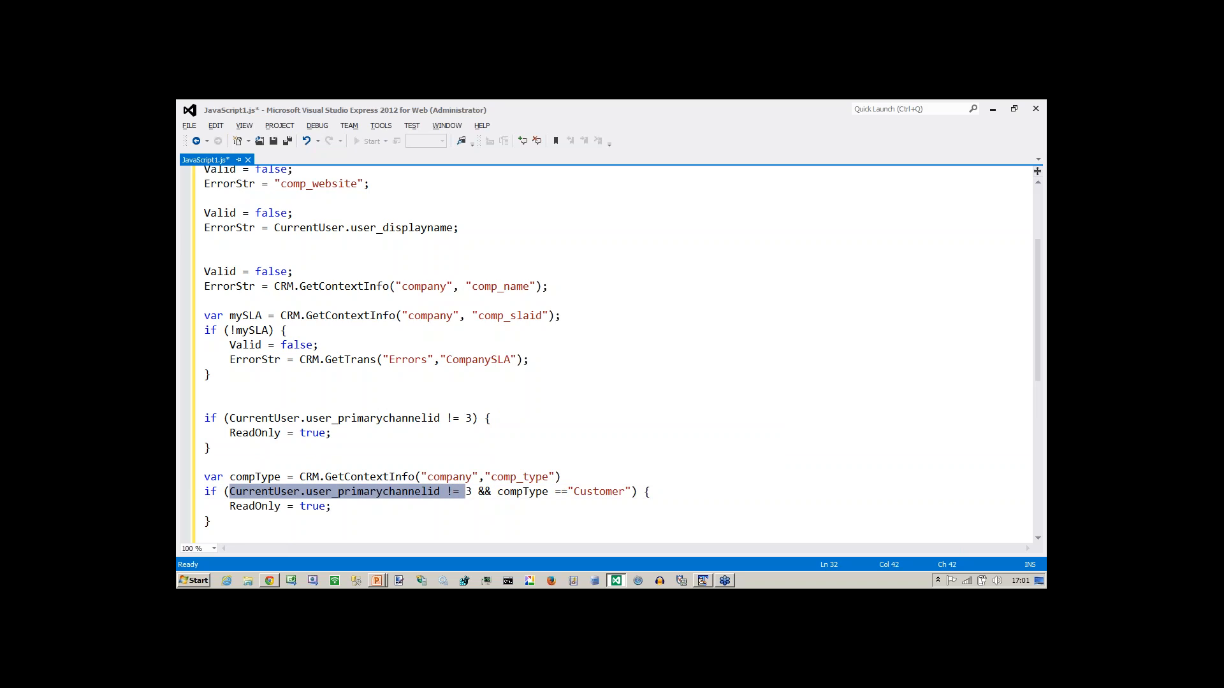
key(shift+Right)
key(Right)
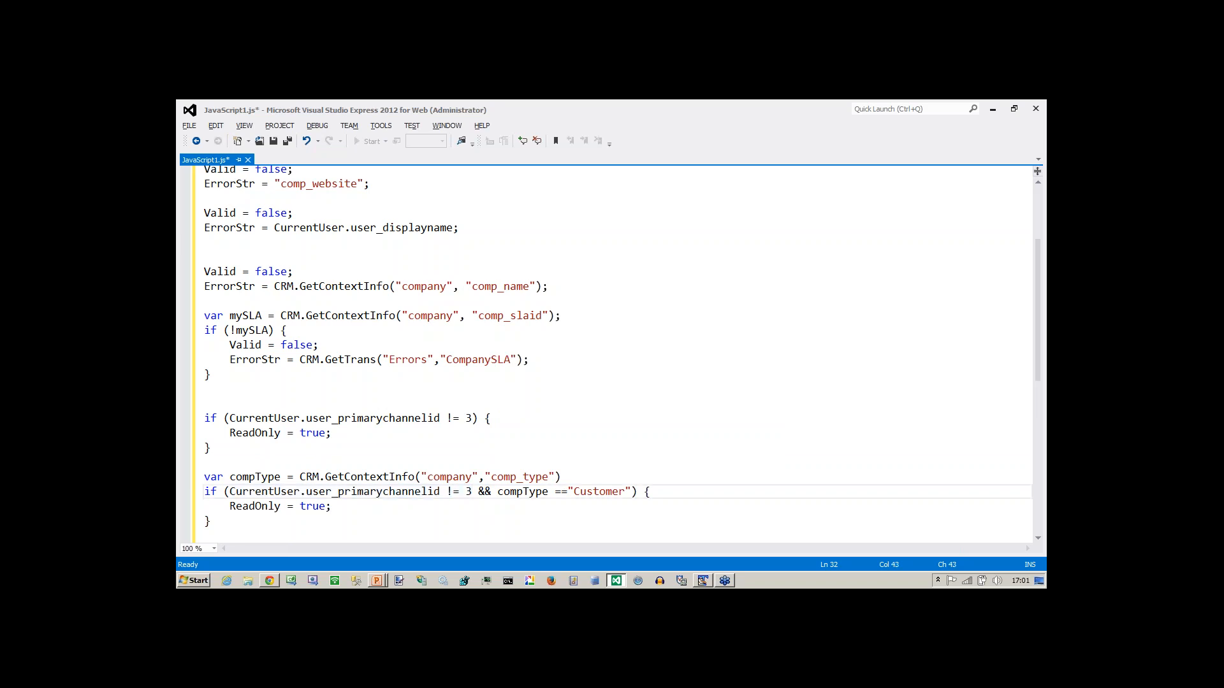
key(ctrl+shift+Right)
key(ctrl+shift+Right)
key(ctrl+shift+Right)
key(ctrl+shift+Right)
key(ctrl+shift+Right)
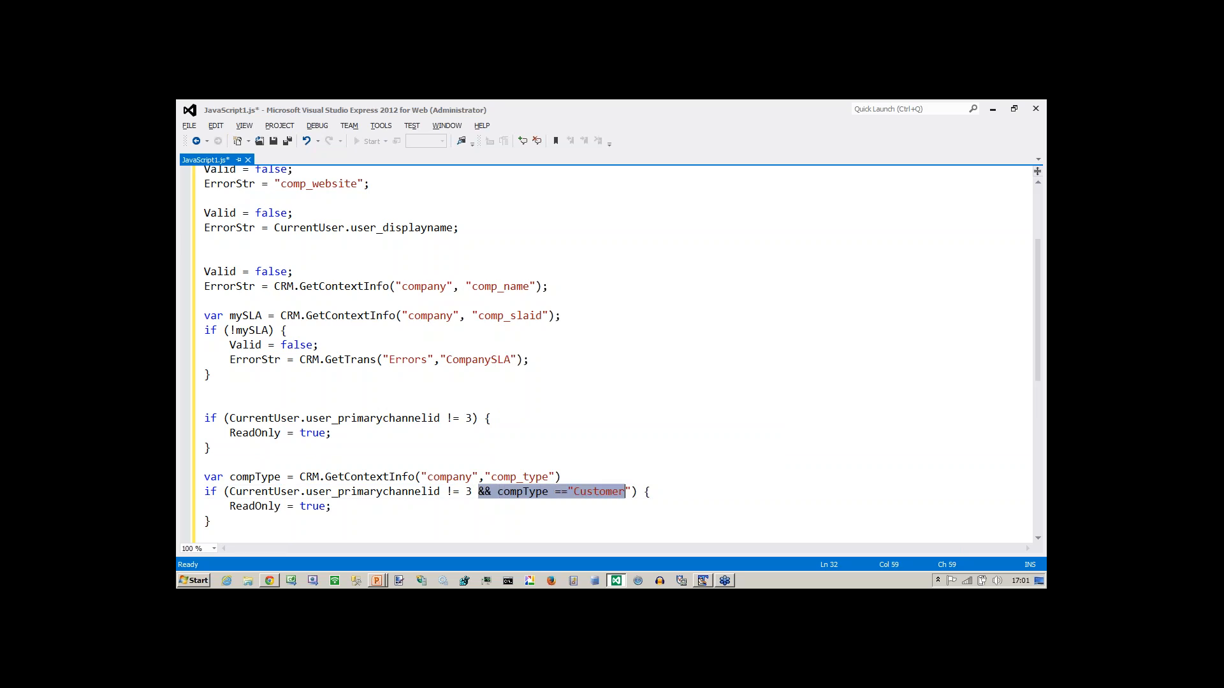
key(shift+Right)
key(Up)
key(Home)
key(shift+Down)
key(shift+Down)
key(shift+Down)
key(shift+Down)
key(ctrl+c)
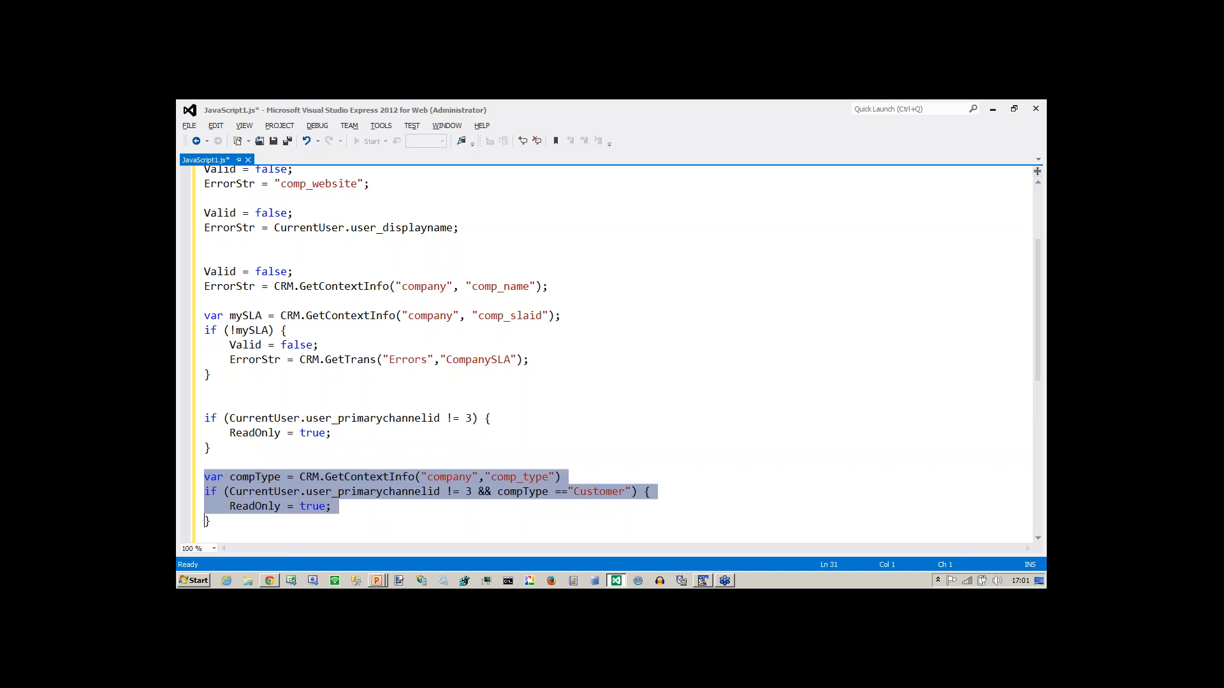
key(alt+Tab)
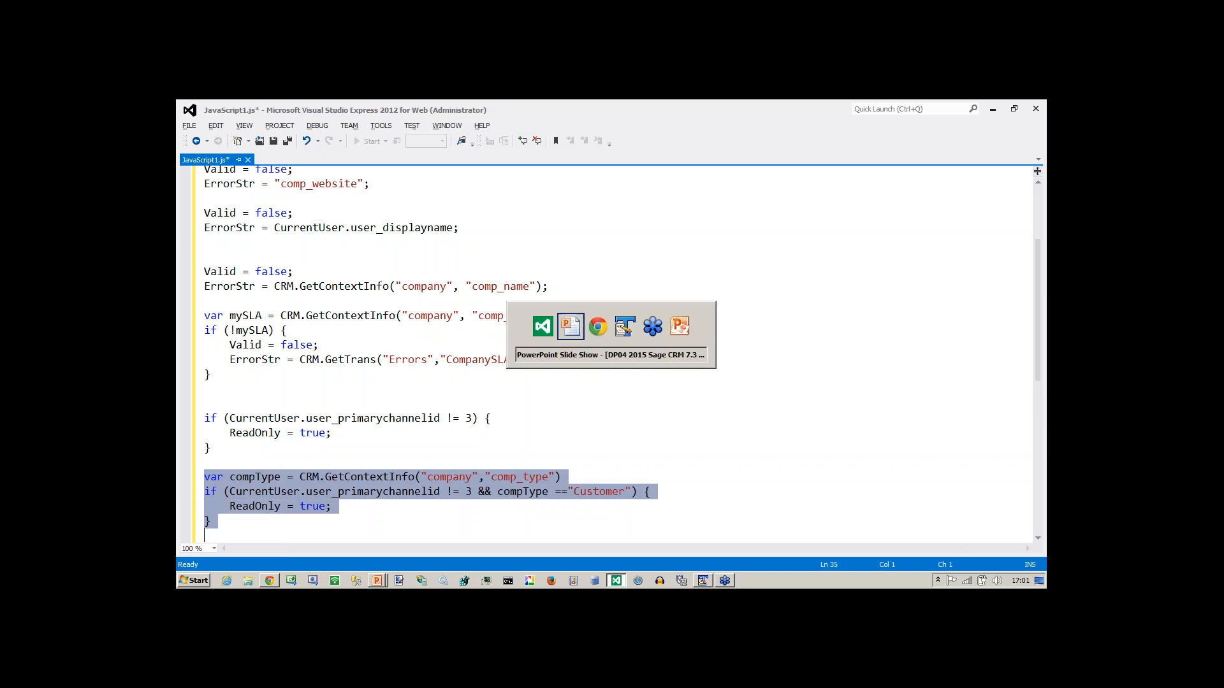
Paste the Customer-company script into SLA's CreateScript on the Company Entry Screen, update and save.
key(alt+Tab)
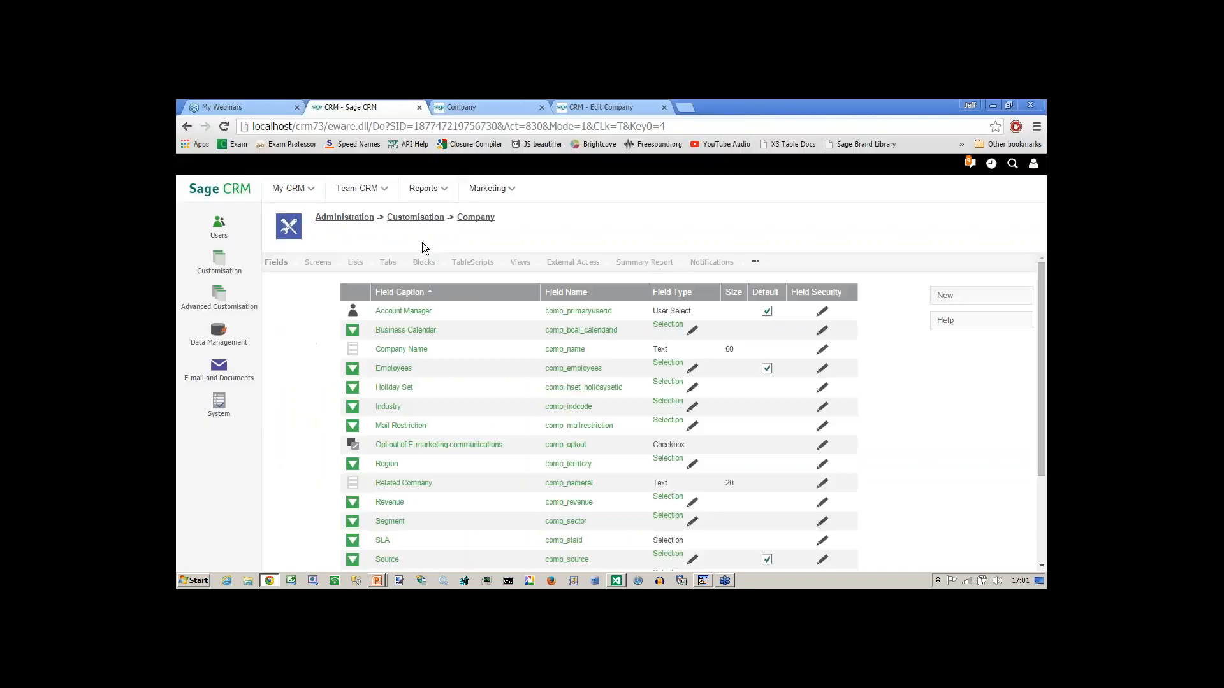
click(262, 106)
click(357, 106)
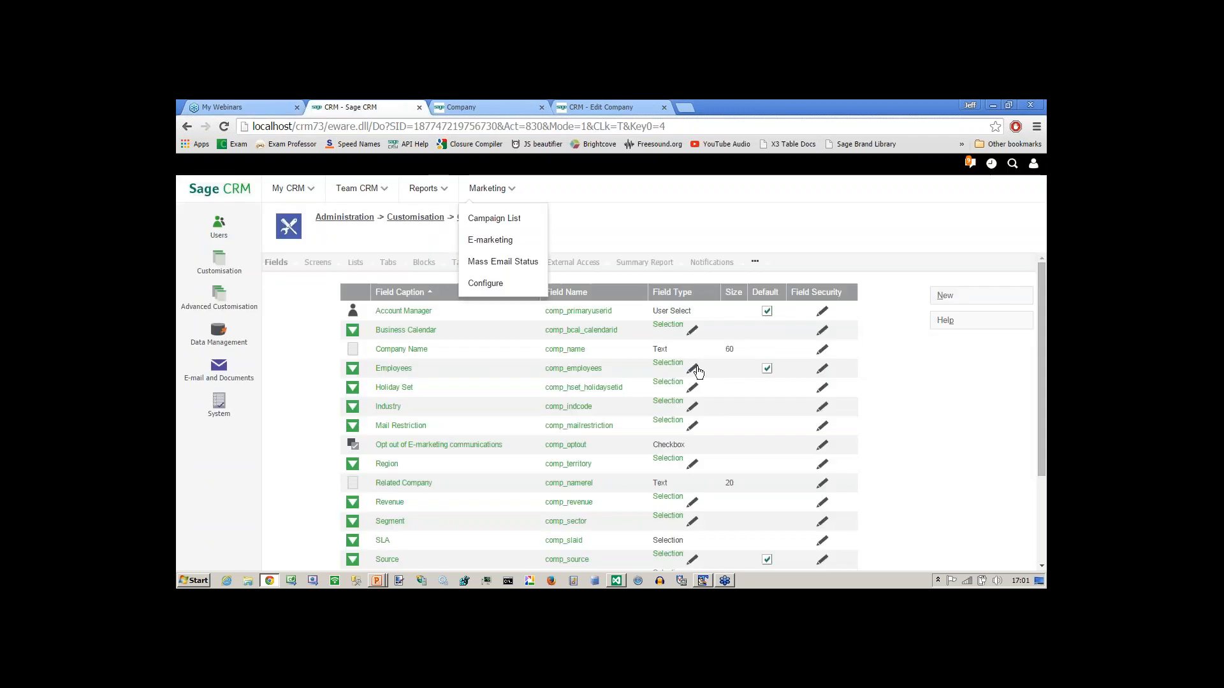
click(318, 262)
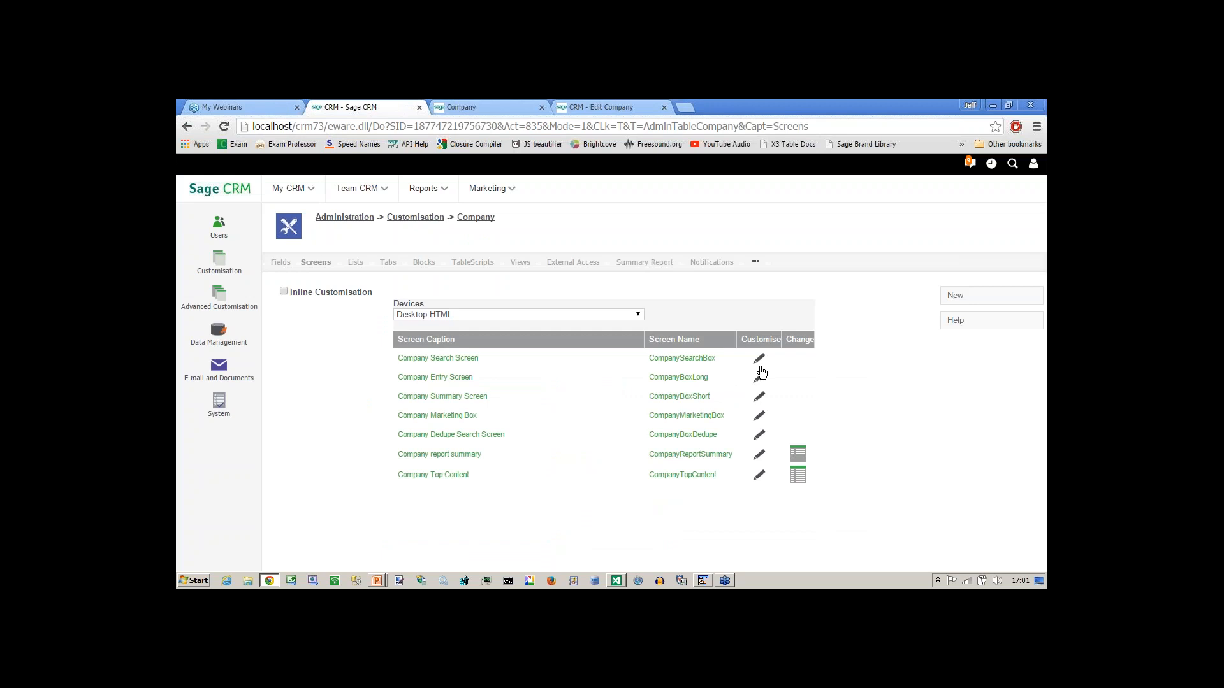
click(758, 377)
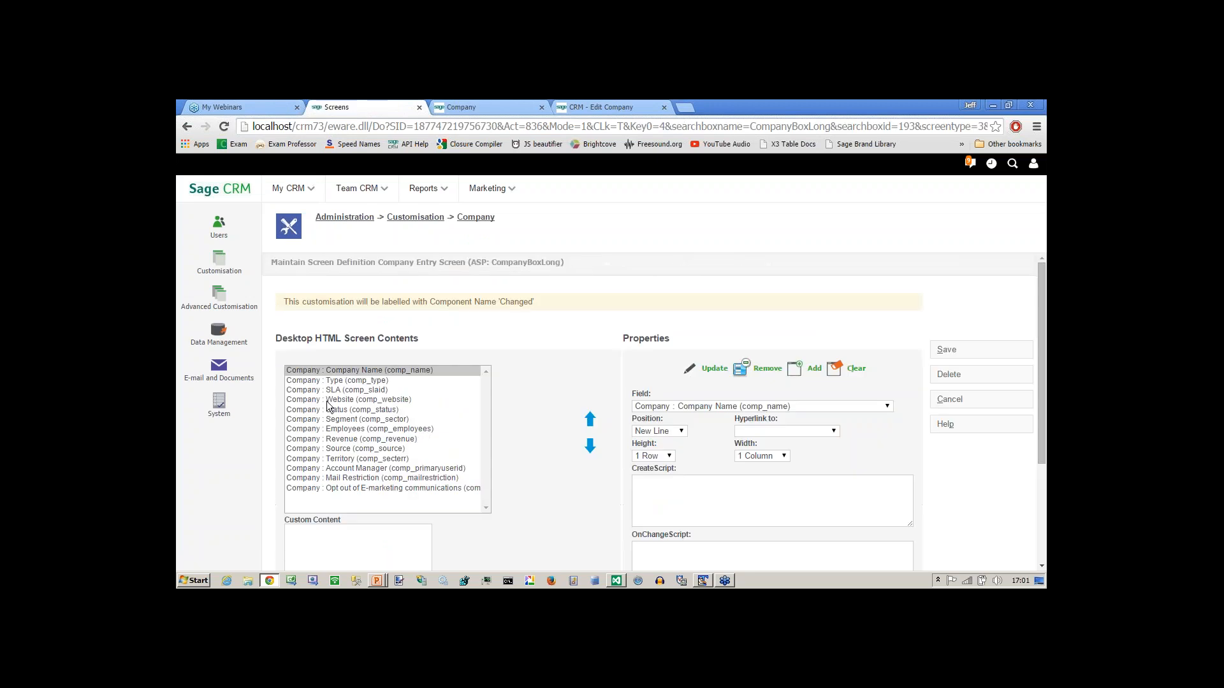
click(330, 390)
click(705, 522)
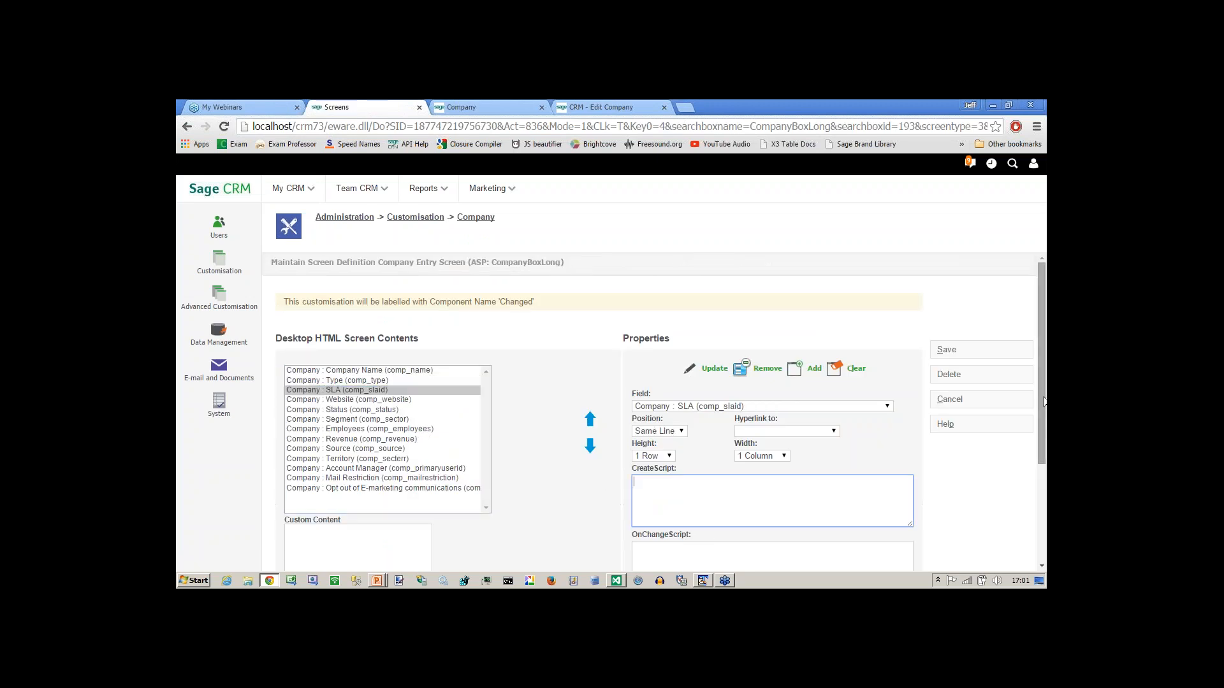
scroll(1044, 402, down, 3)
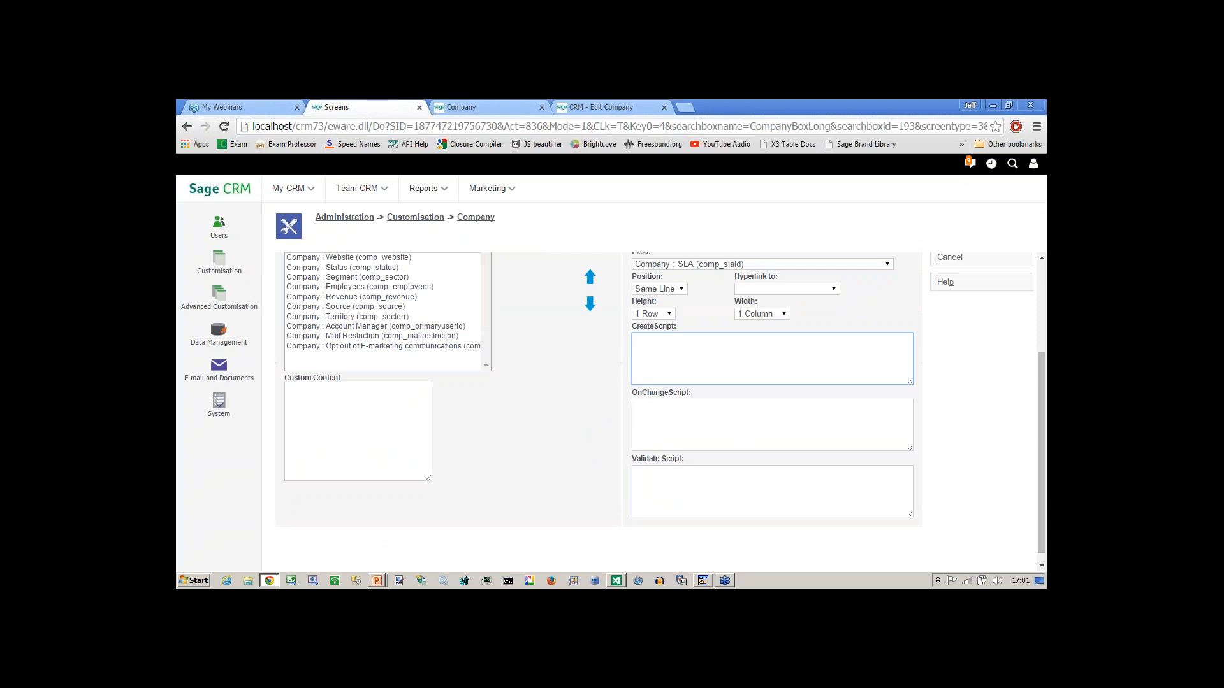
key(ctrl+v)
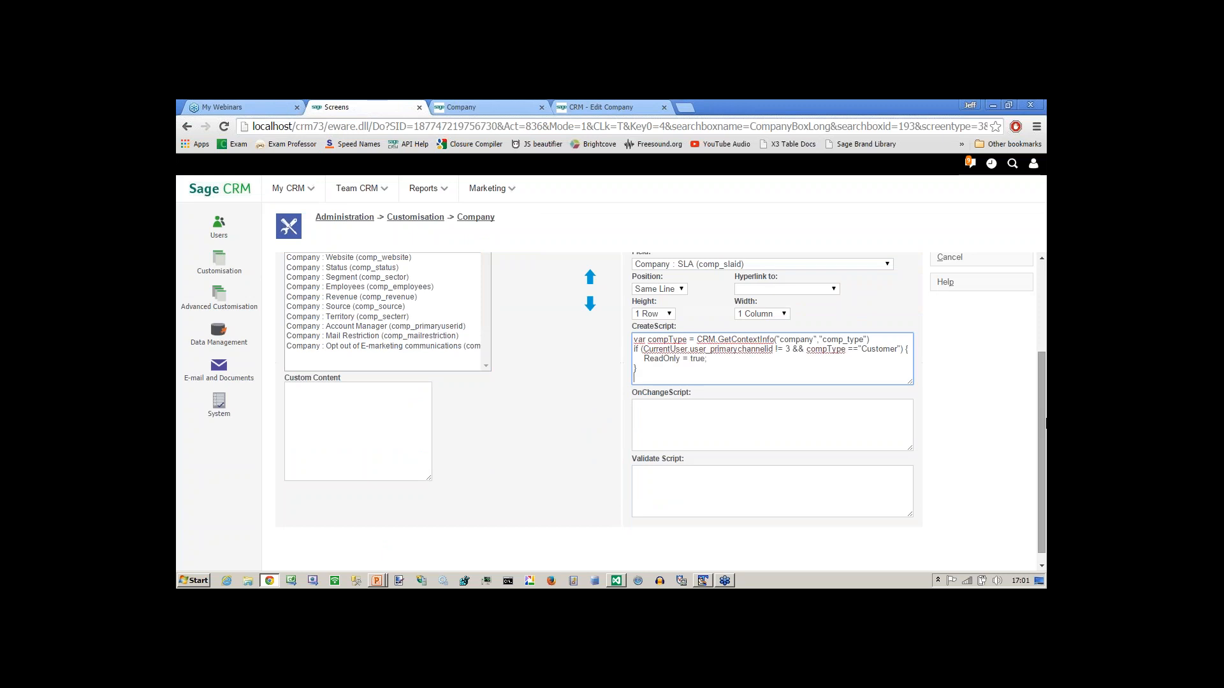
scroll(695, 355, up, 3)
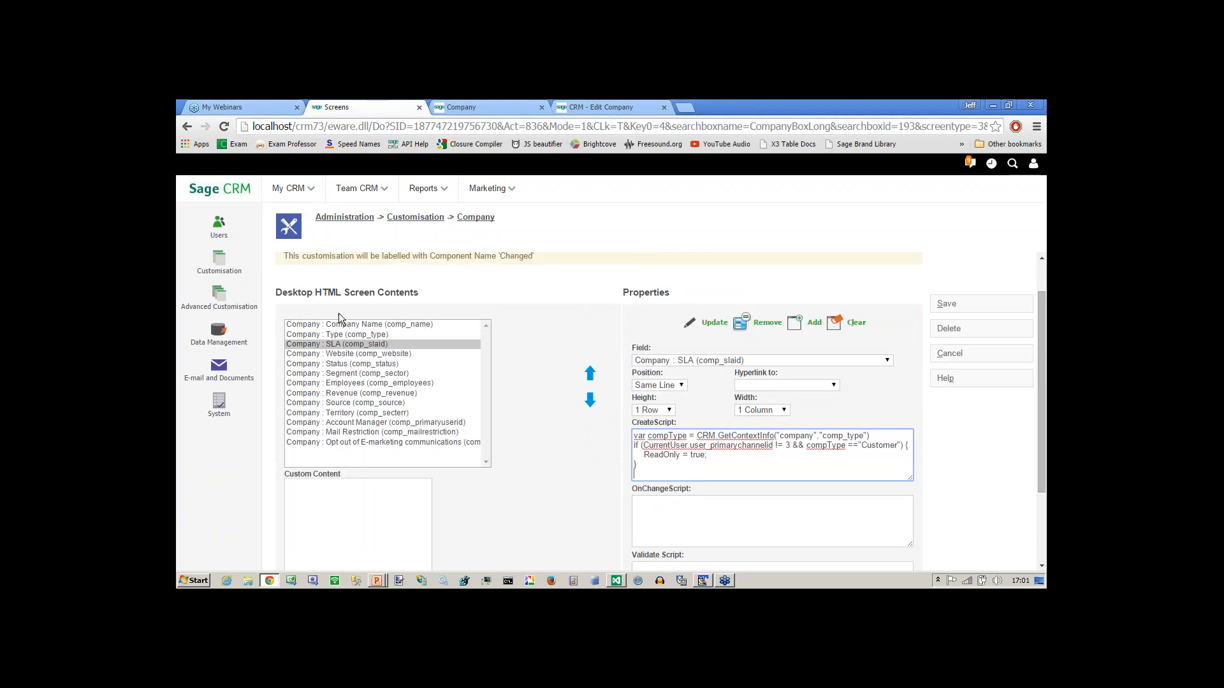
click(713, 325)
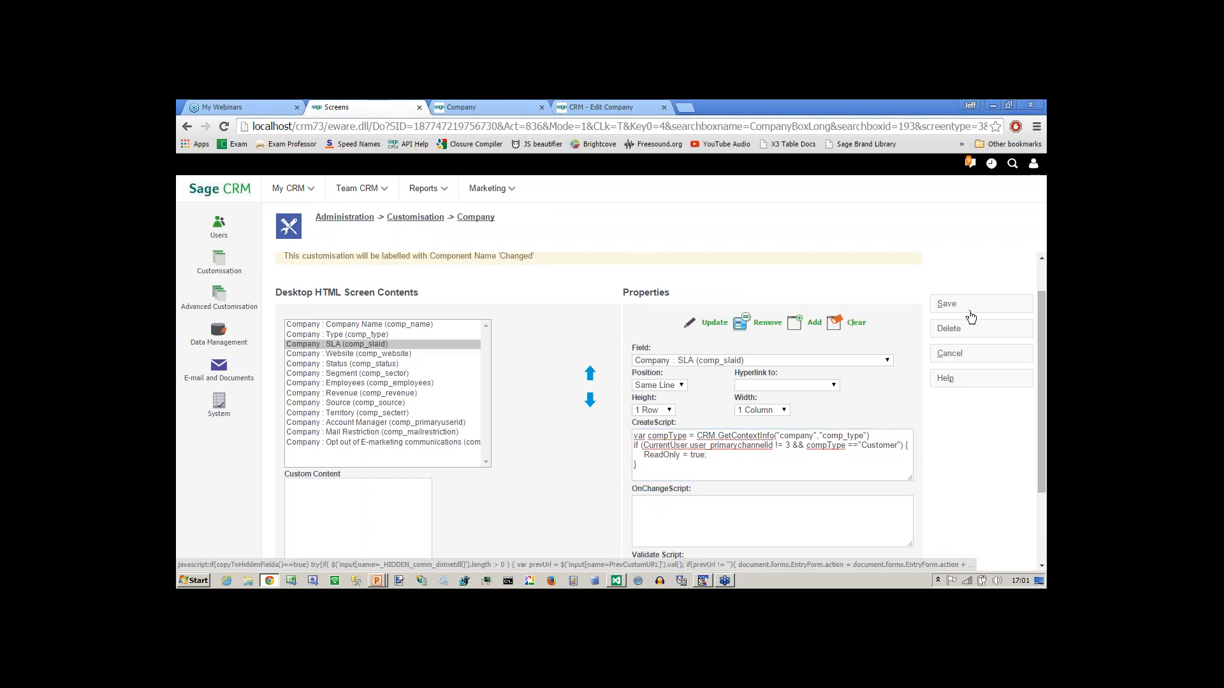
click(949, 309)
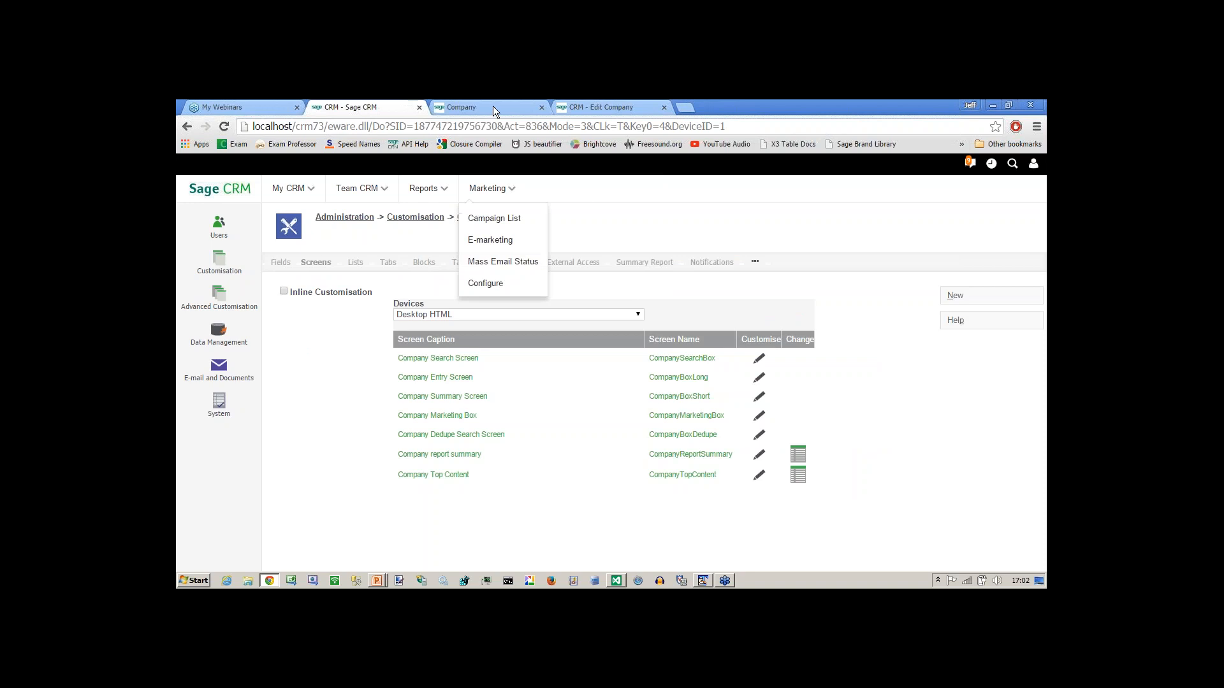
Cancel the duplicate Eurolandia edits in both company tabs and return to the summary.
click(492, 107)
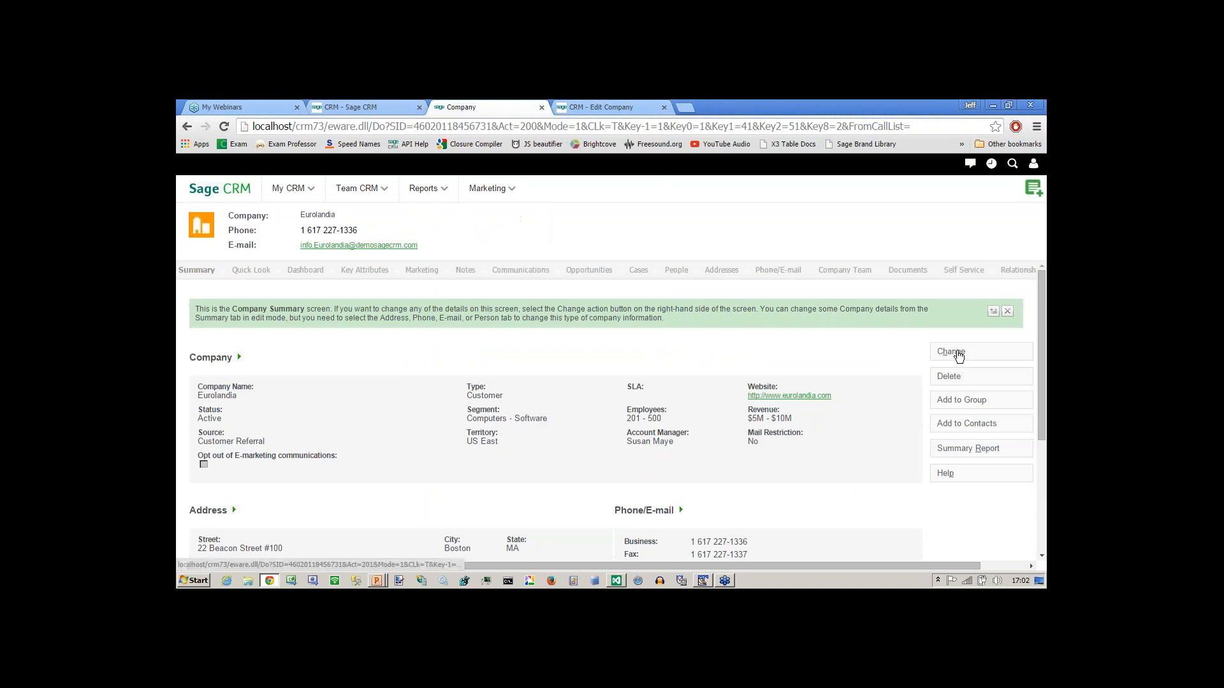
click(952, 352)
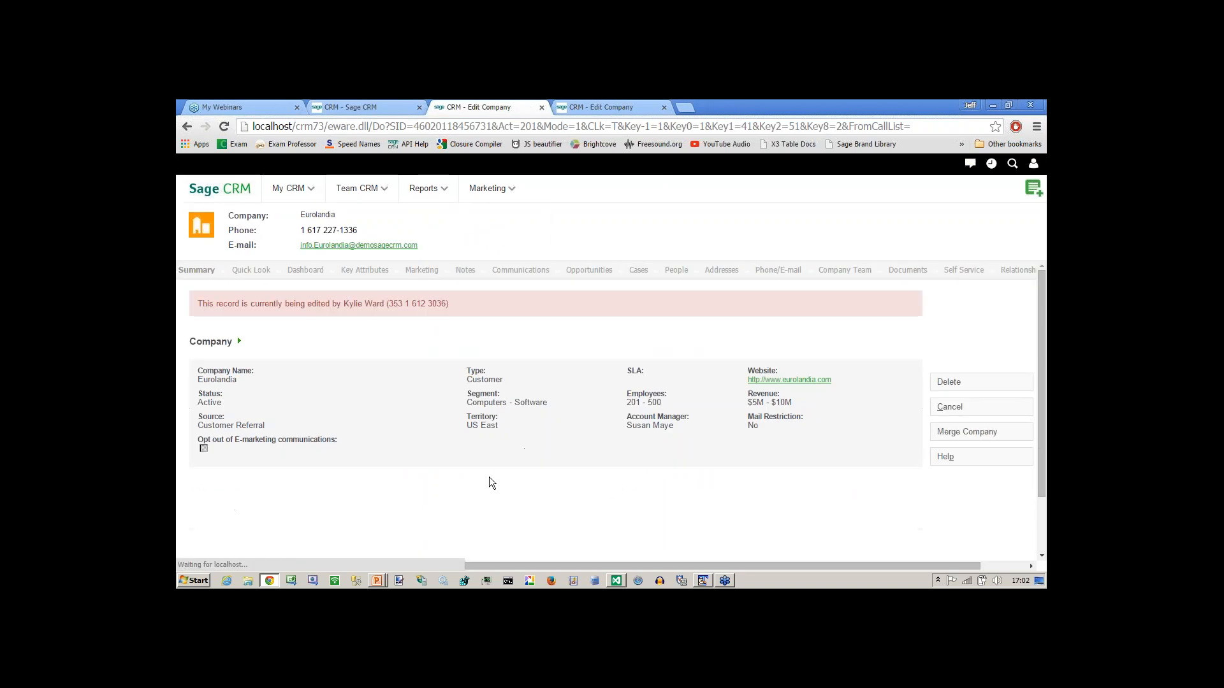
key(ctrl+Tab)
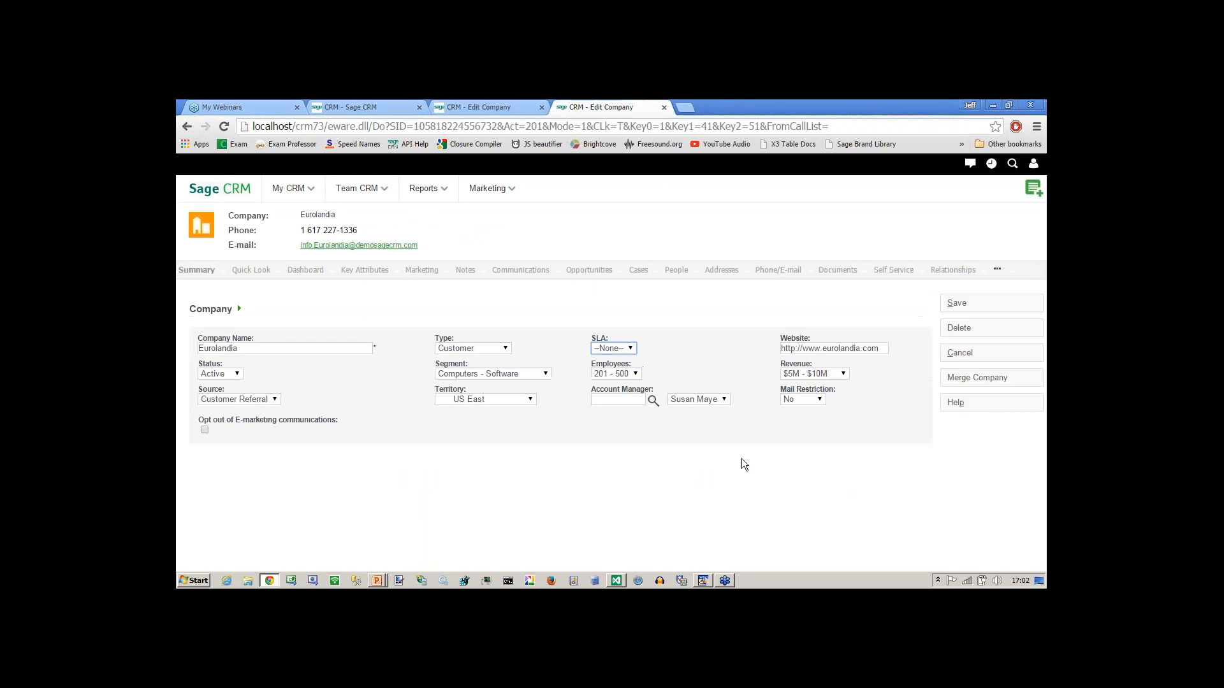
click(960, 354)
key(ctrl+shift+Tab)
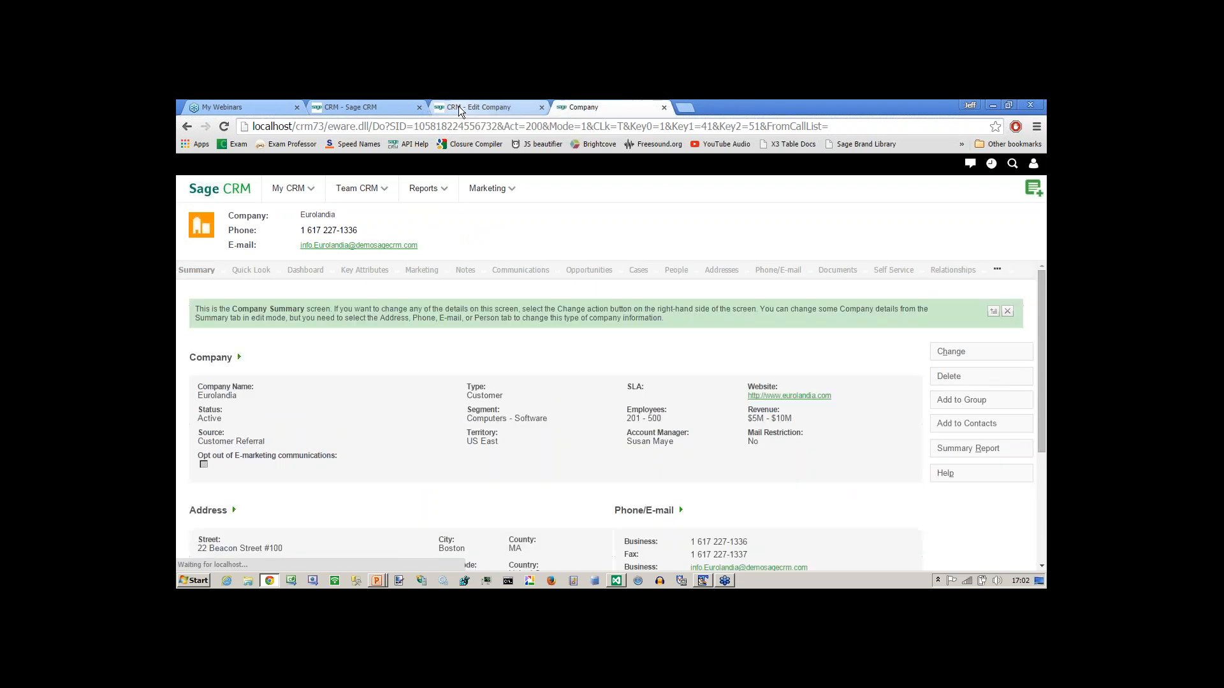
click(949, 406)
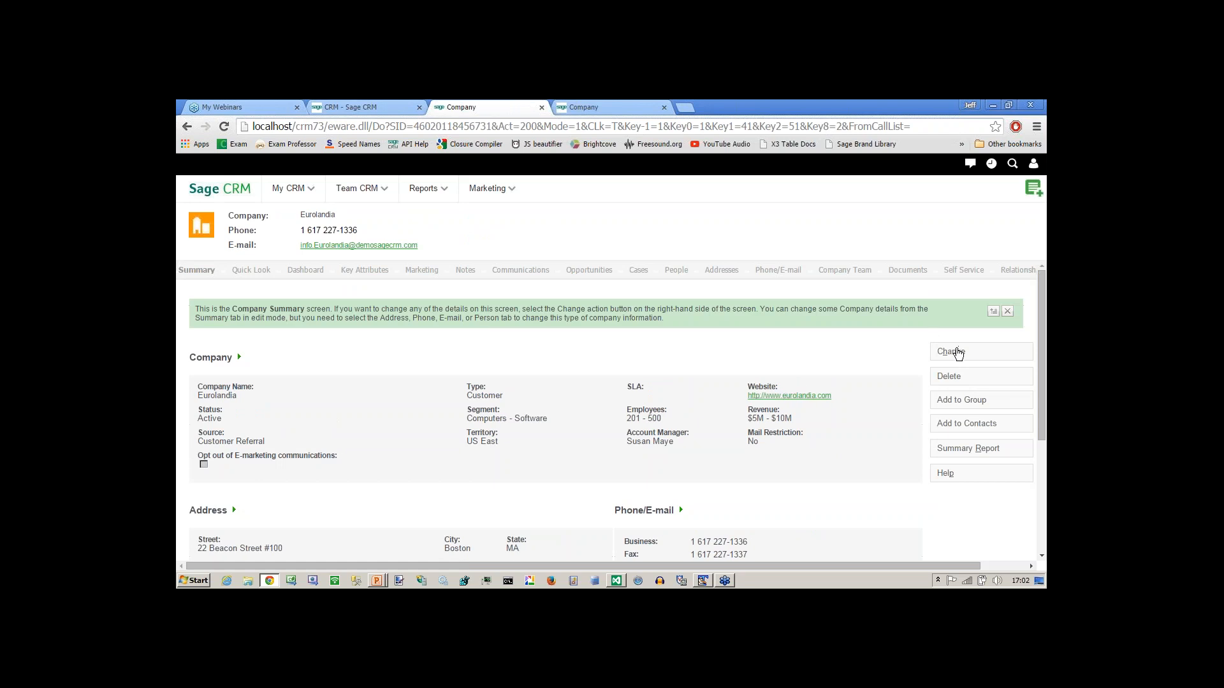
Open Eurolandia for editing and check the SLA dropdown, leaving it at --None--.
click(950, 353)
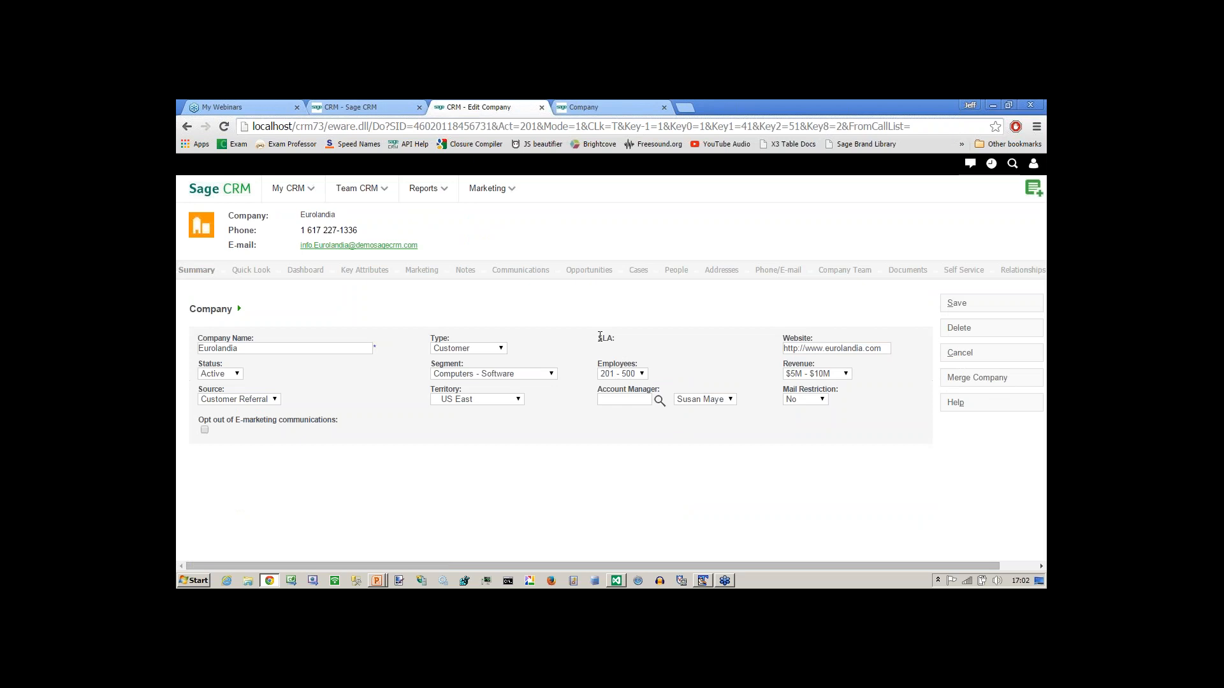
double_click(613, 336)
click(956, 354)
click(624, 110)
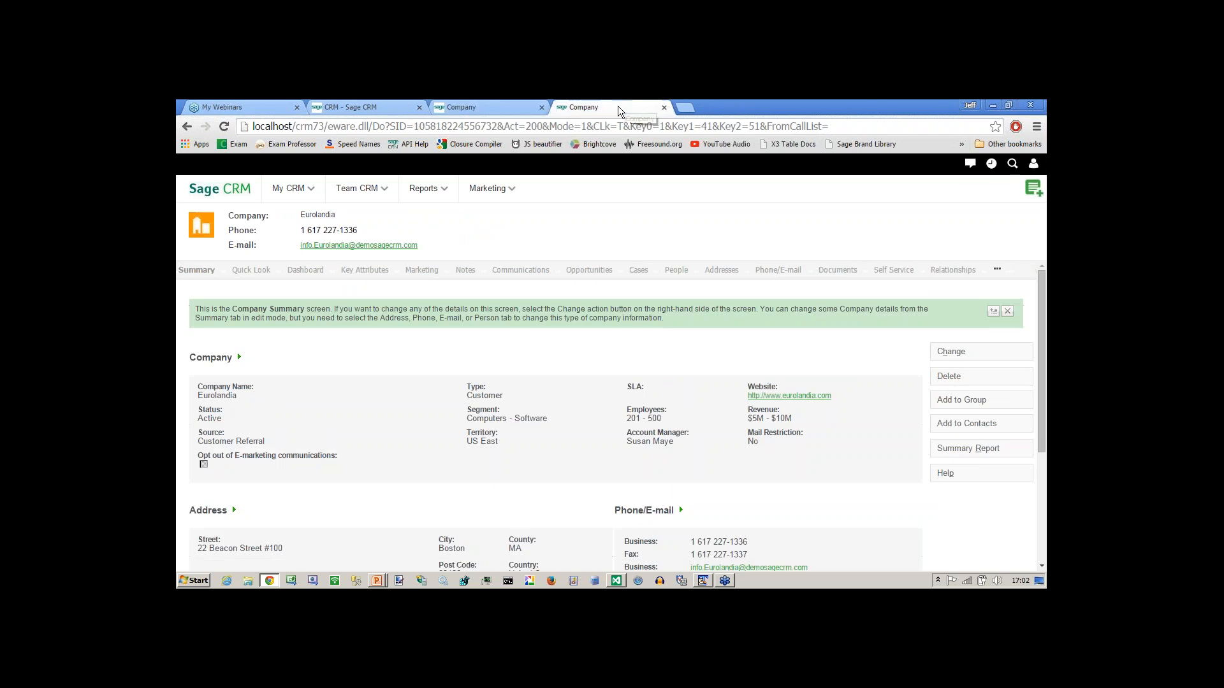
click(950, 354)
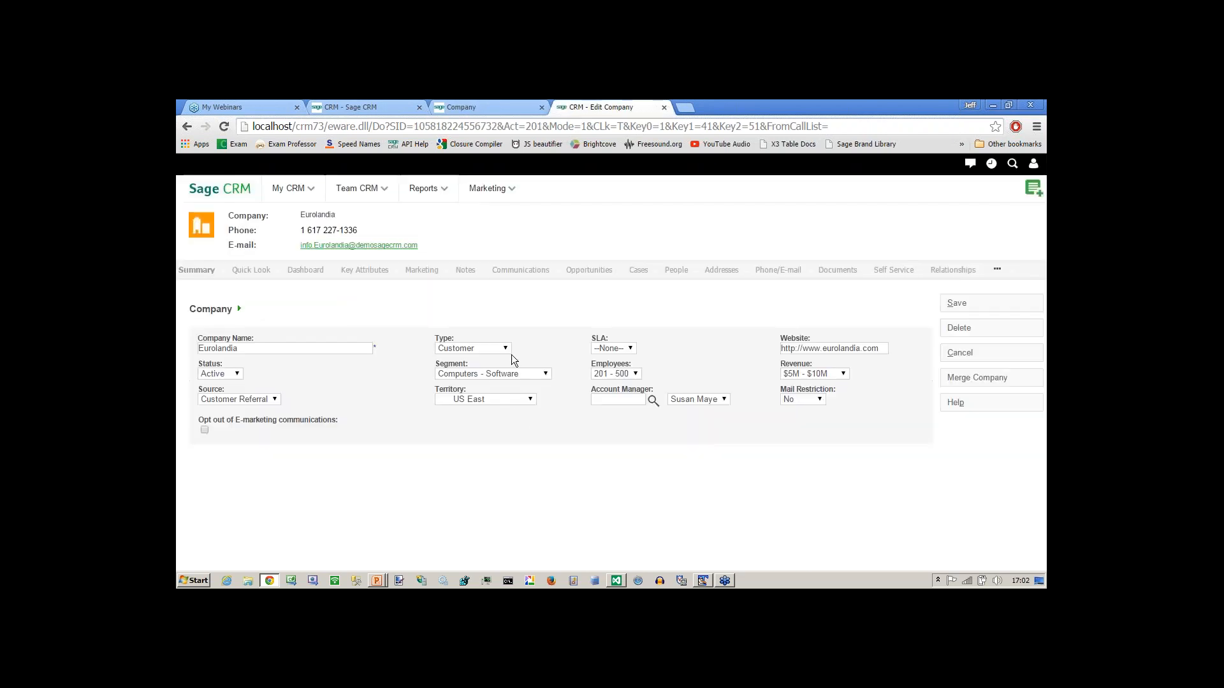
click(599, 350)
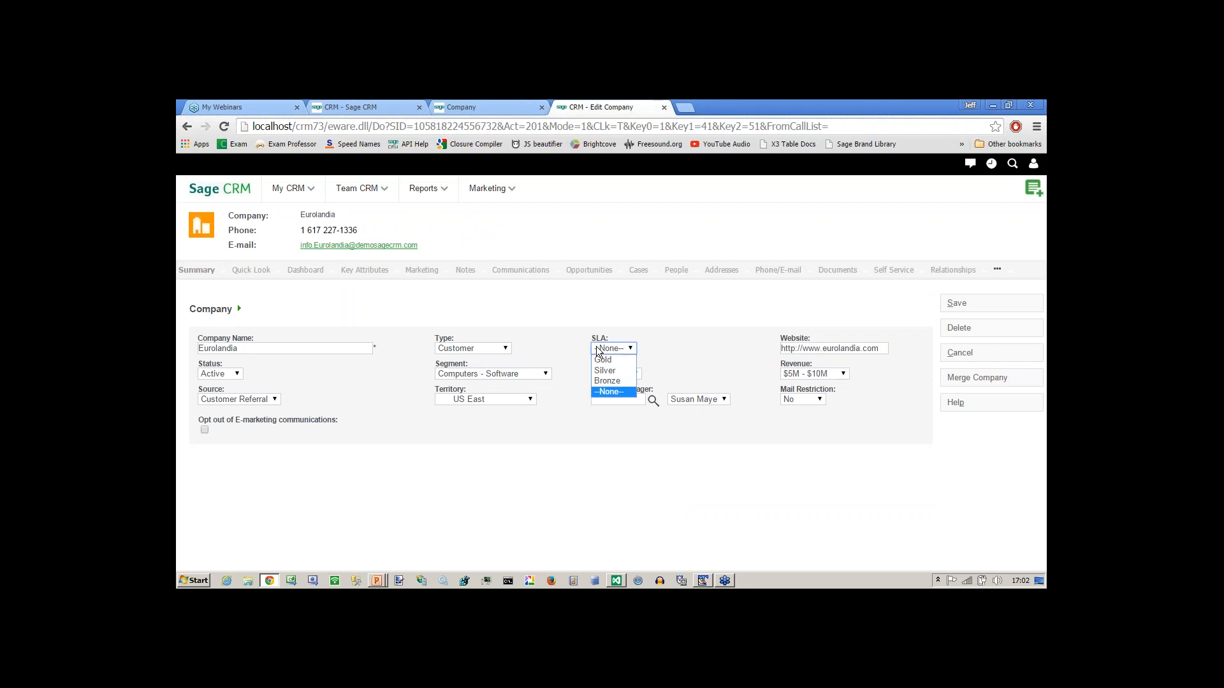
click(569, 360)
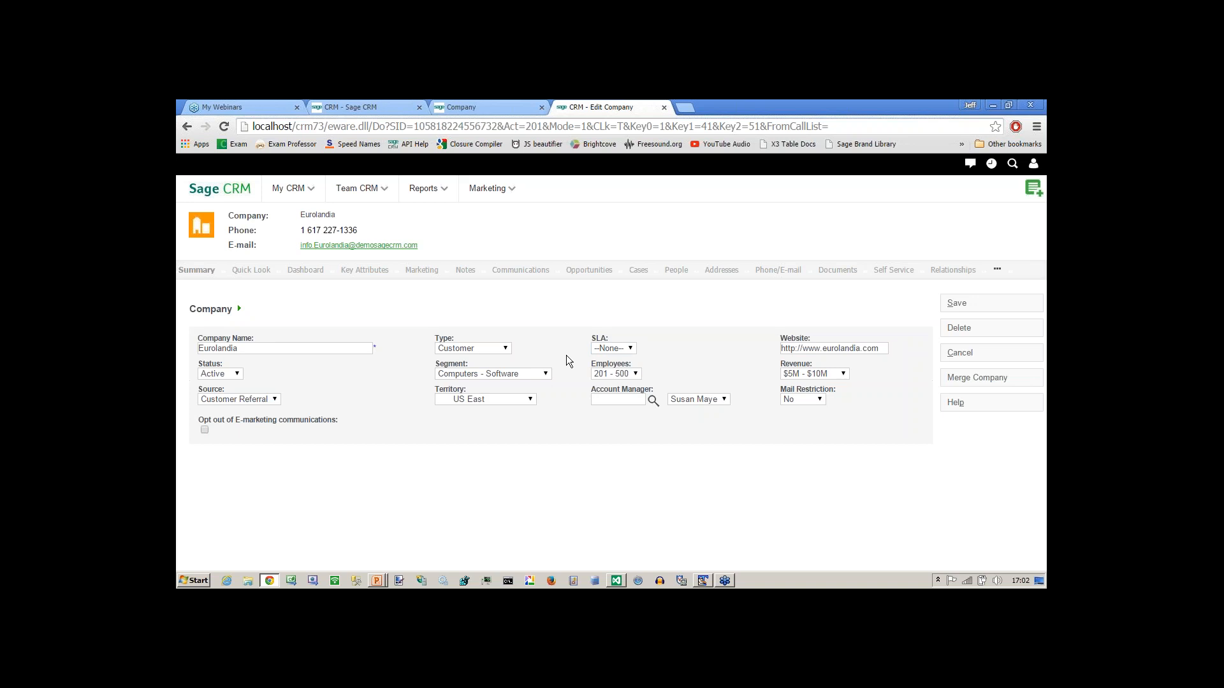
Save Eurolandia's company type as Prospect, then reopen its edit form.
click(490, 347)
click(446, 373)
click(957, 304)
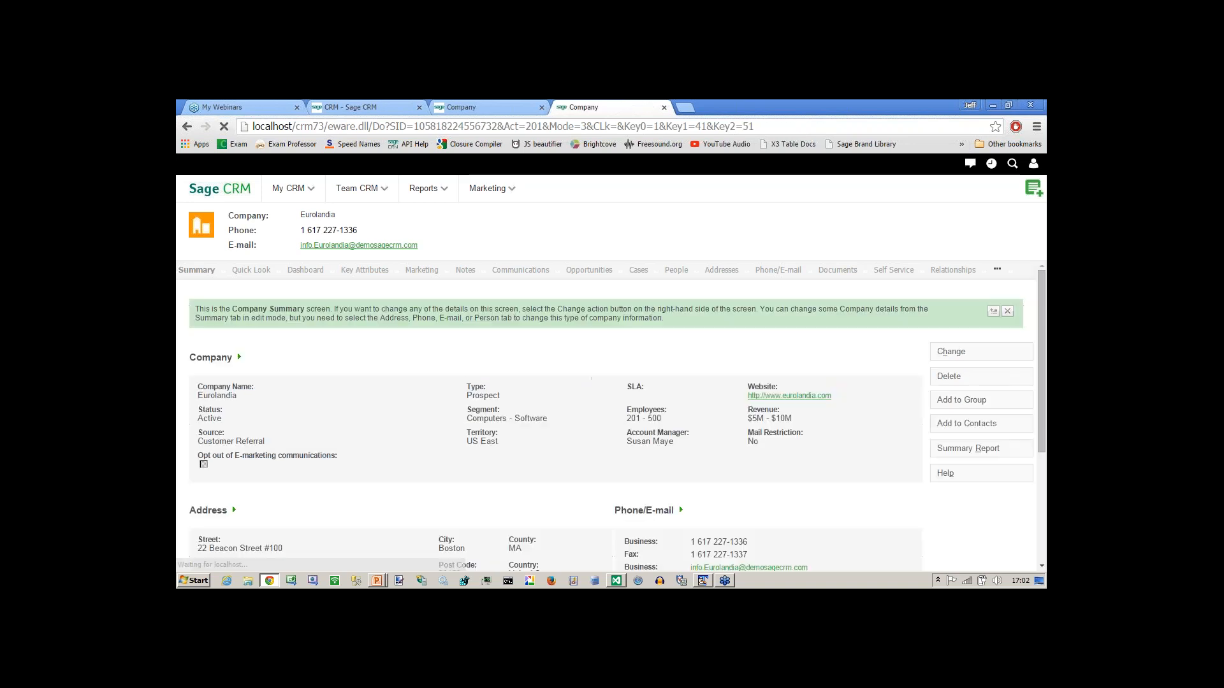
click(949, 354)
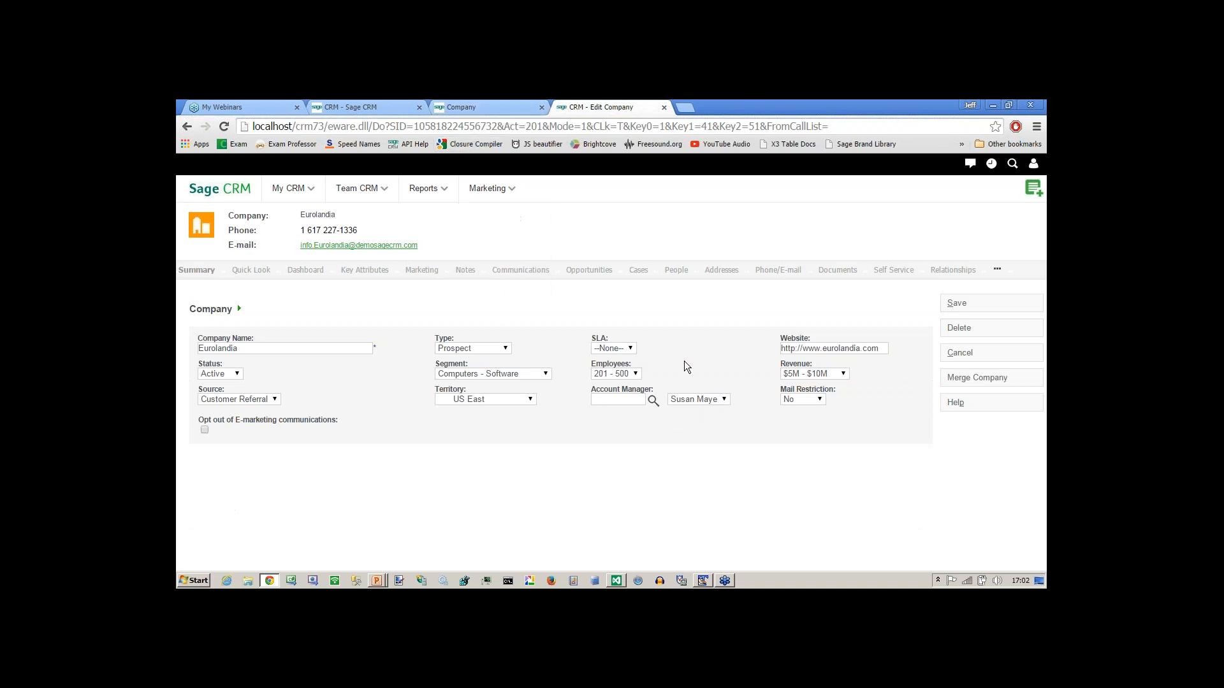
key(alt+Tab)
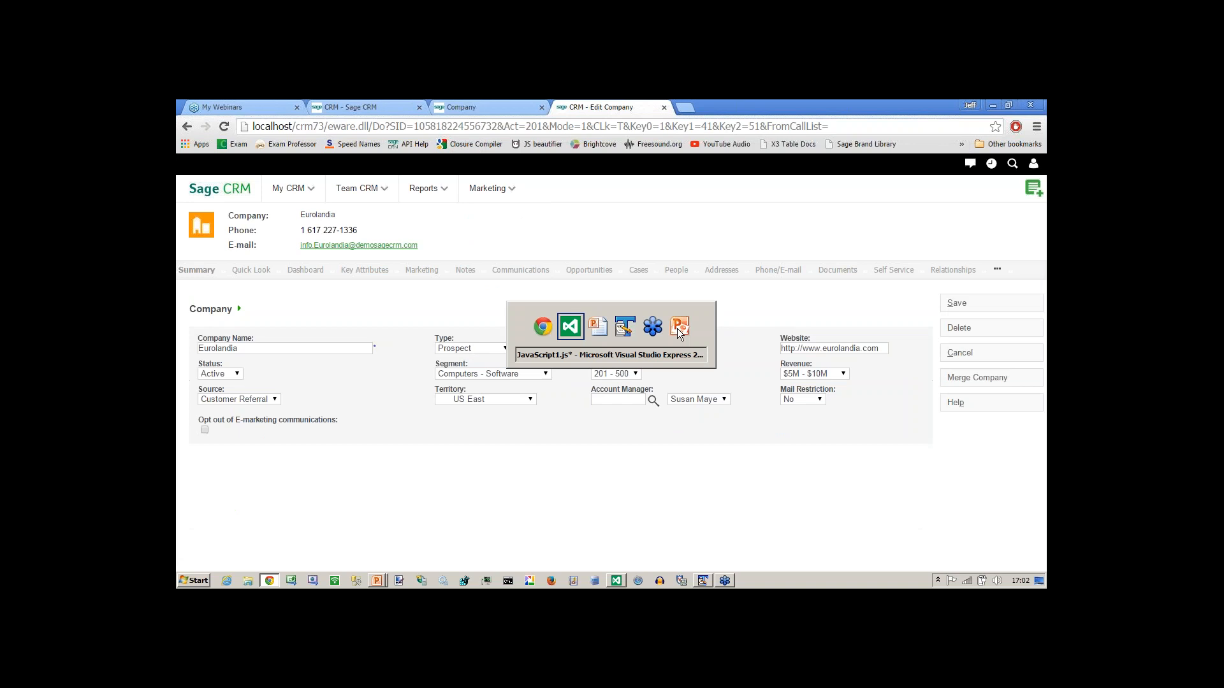
In JavaScript1.js, change compType == "Customer" to != "Customer" and select the four-line compType block.
click(432, 442)
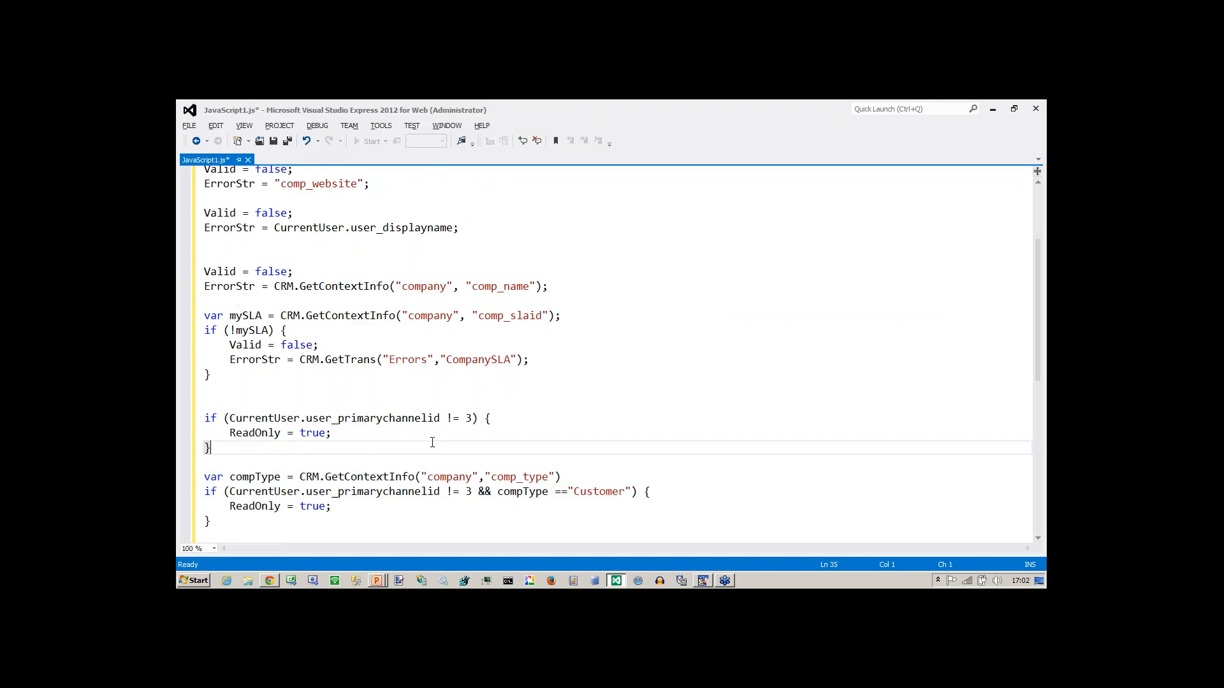
key(Down)
key(Down)
key(Down)
key(Down)
key(Down)
key(Down)
key(Down)
key(Down)
key(Down)
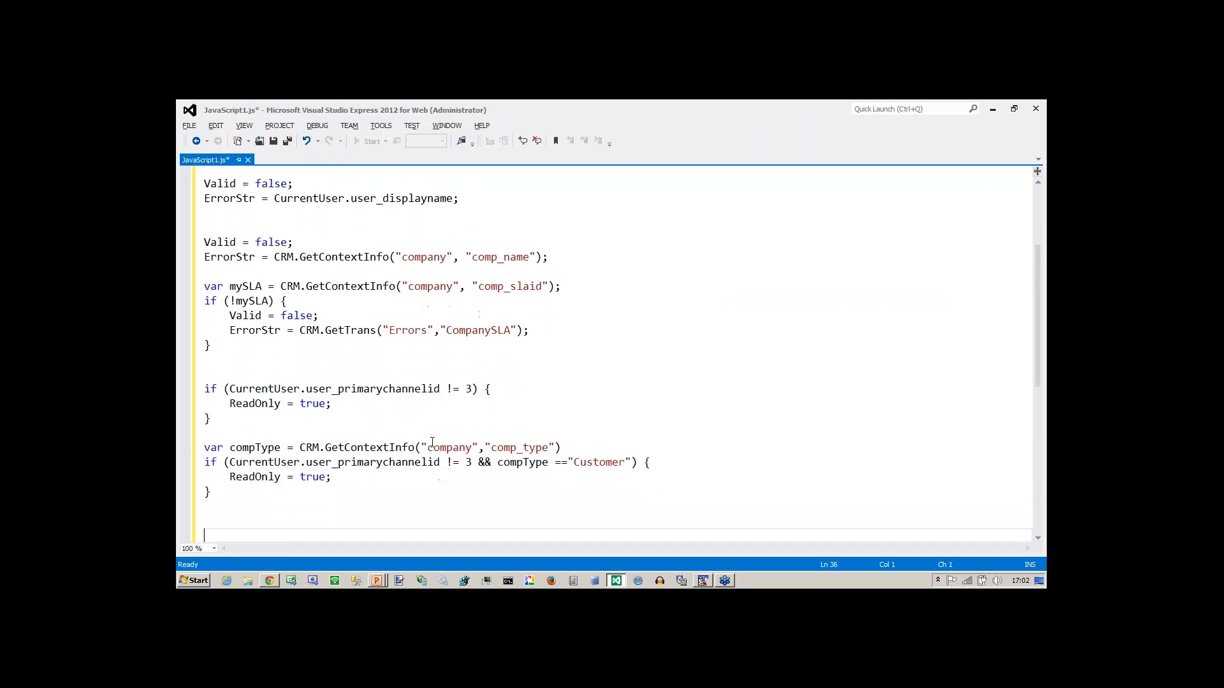
click(460, 449)
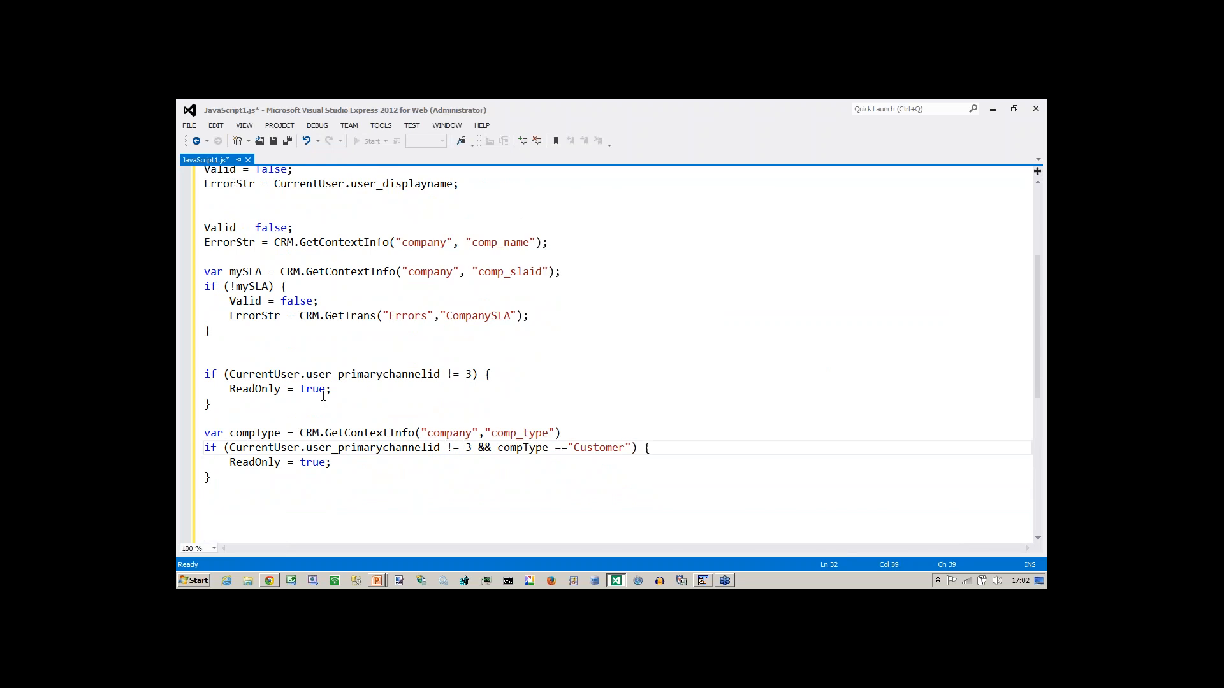
key(shift+Right)
key(shift+Right)
key(shift+Right)
key(shift+Right)
key(shift+Right)
key(Left)
key(BackSpace)
text(!)
key(Up)
key(shift+Down)
key(shift+Down)
key(shift+Down)
key(shift+Down)
key(ctrl+c)
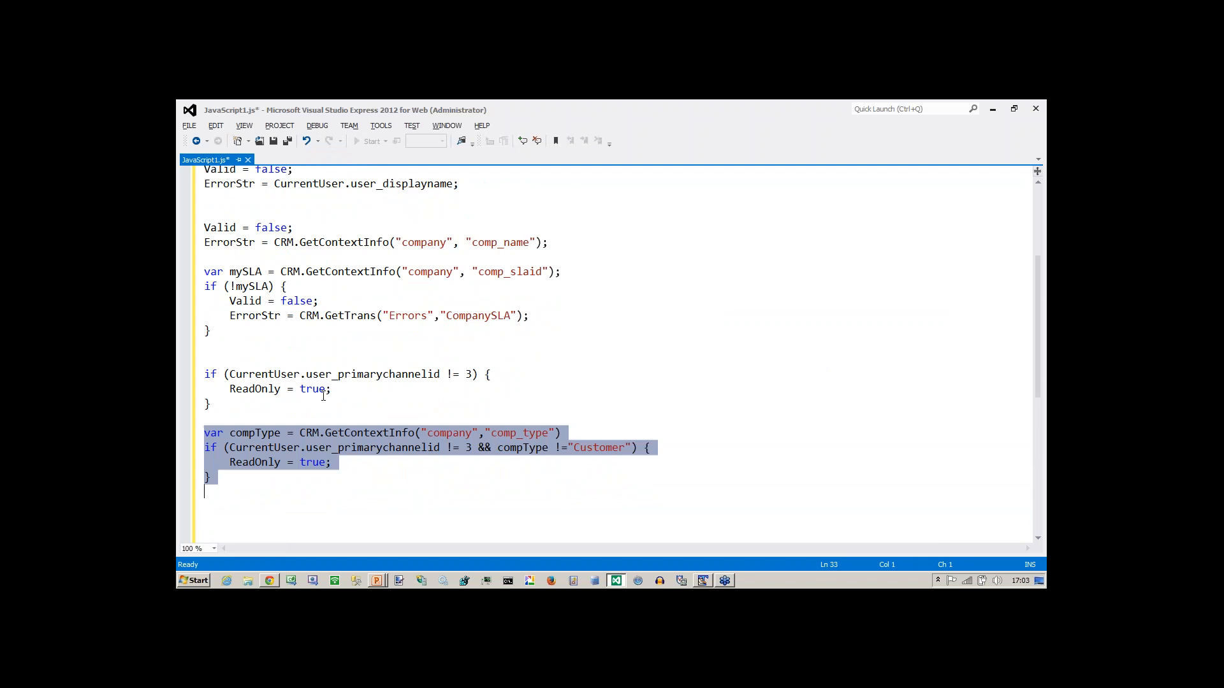
key(alt+Tab)
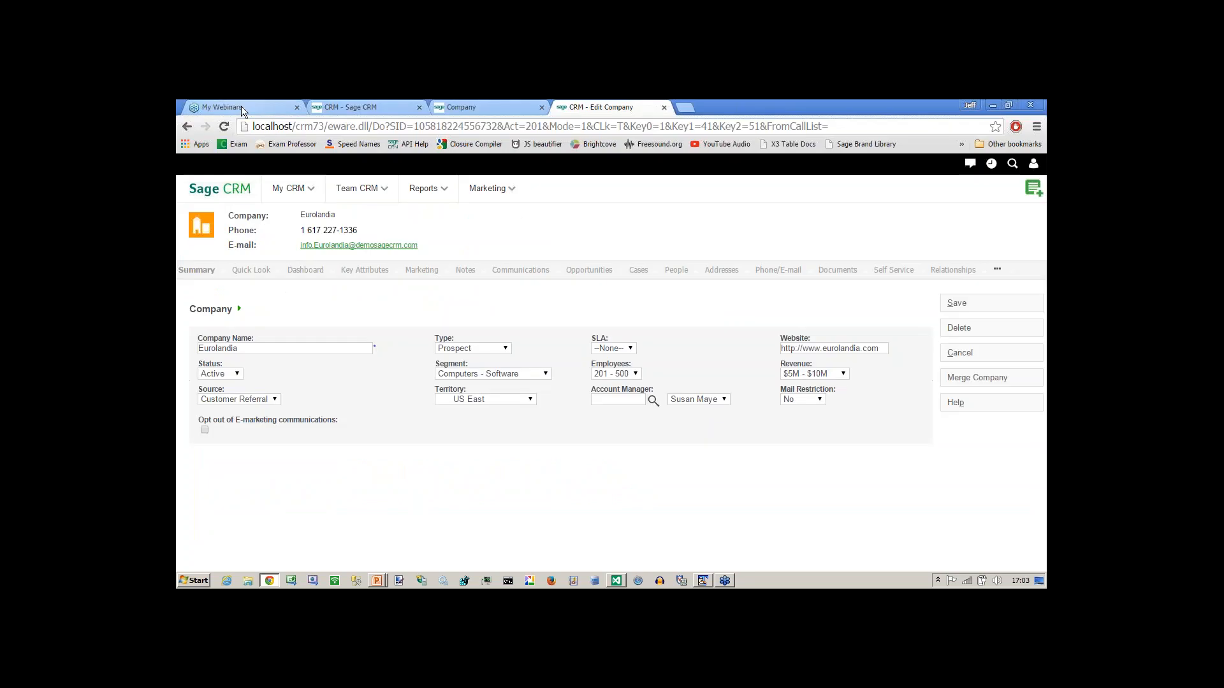
On Company Entry Screen, replace the SLA CreateScript with the pasted != "Customer" version and click Update.
click(334, 105)
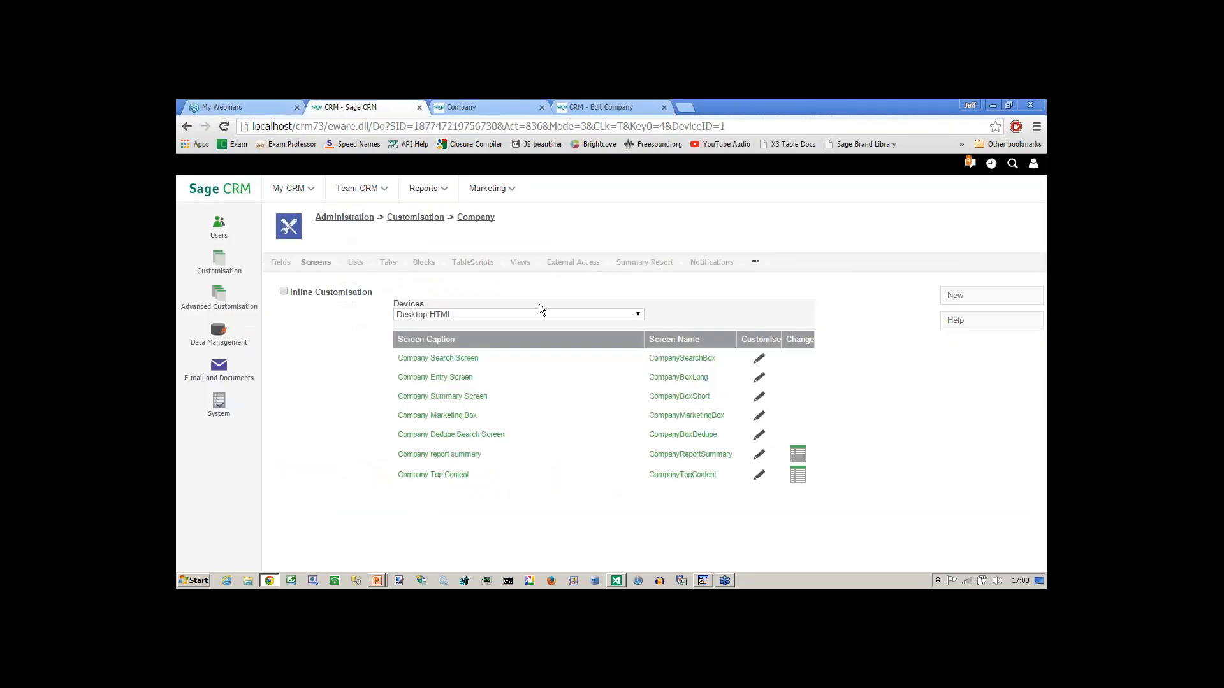
click(758, 379)
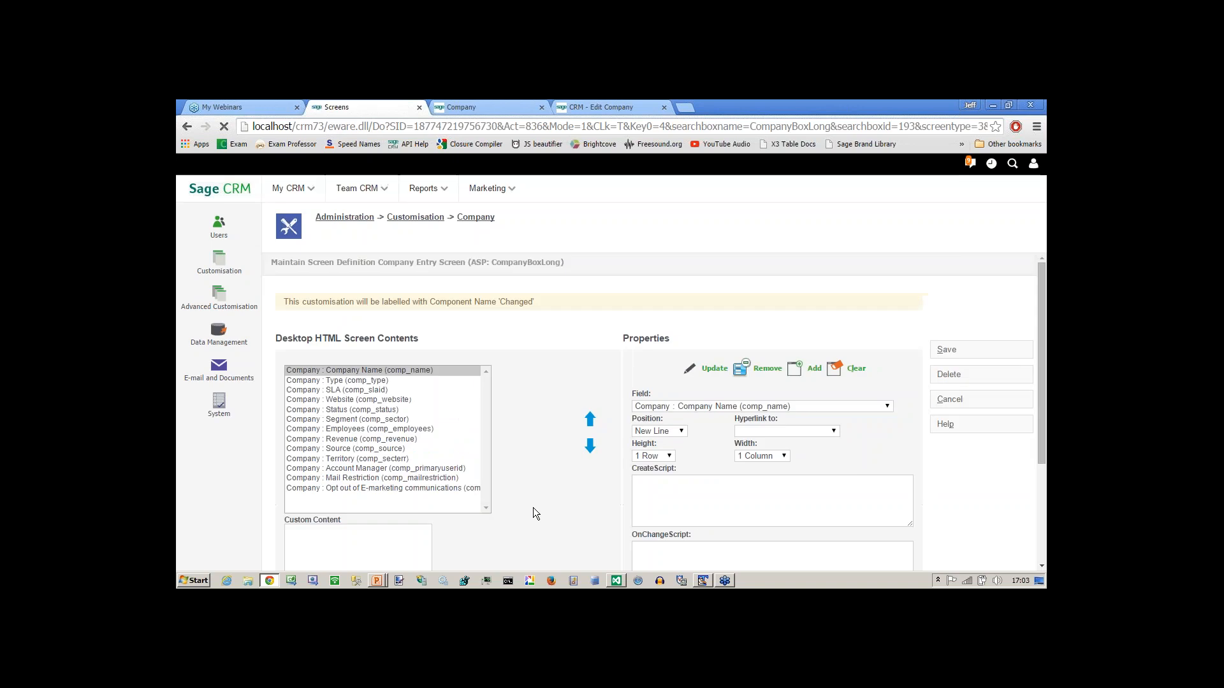
click(369, 390)
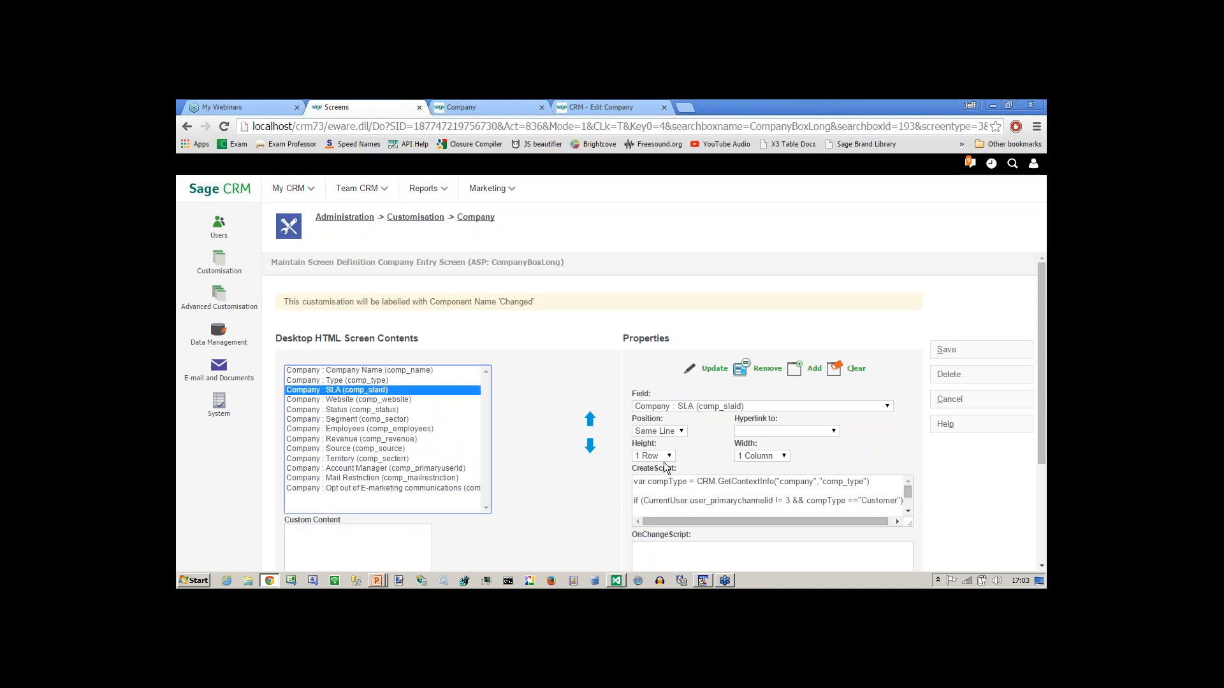
click(678, 486)
key(ctrl+a)
key(Delete)
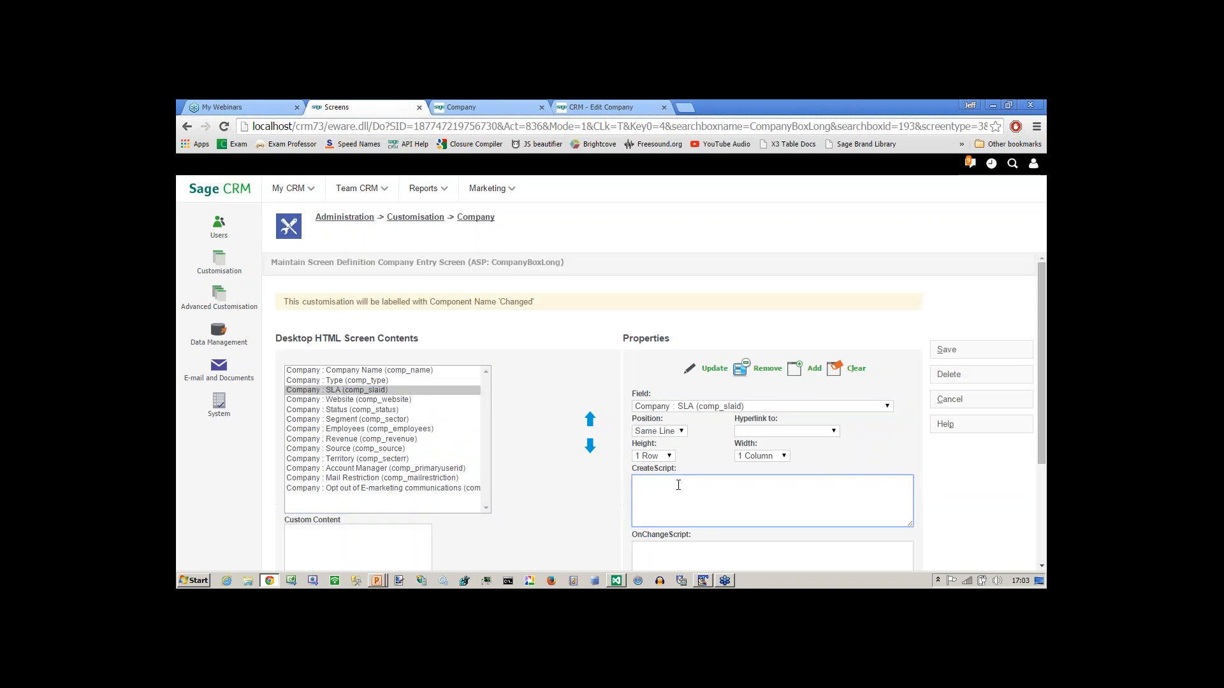
key(ctrl+v)
click(711, 369)
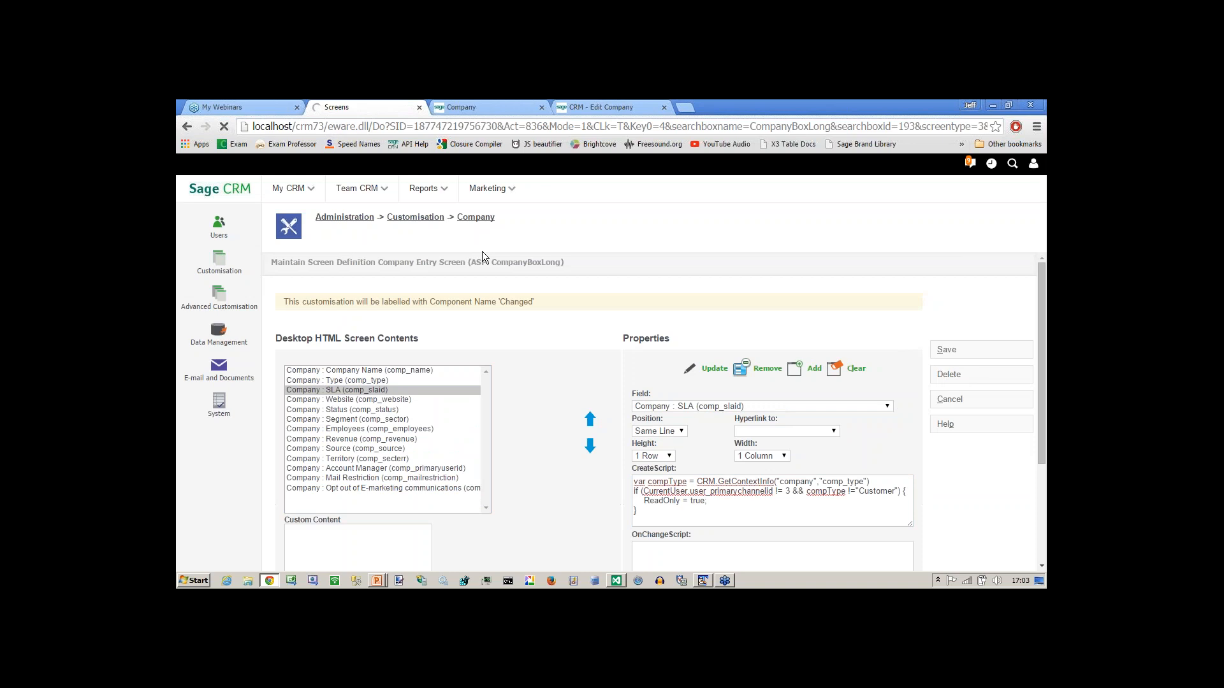
key(alt+Tab)
key(Tab)
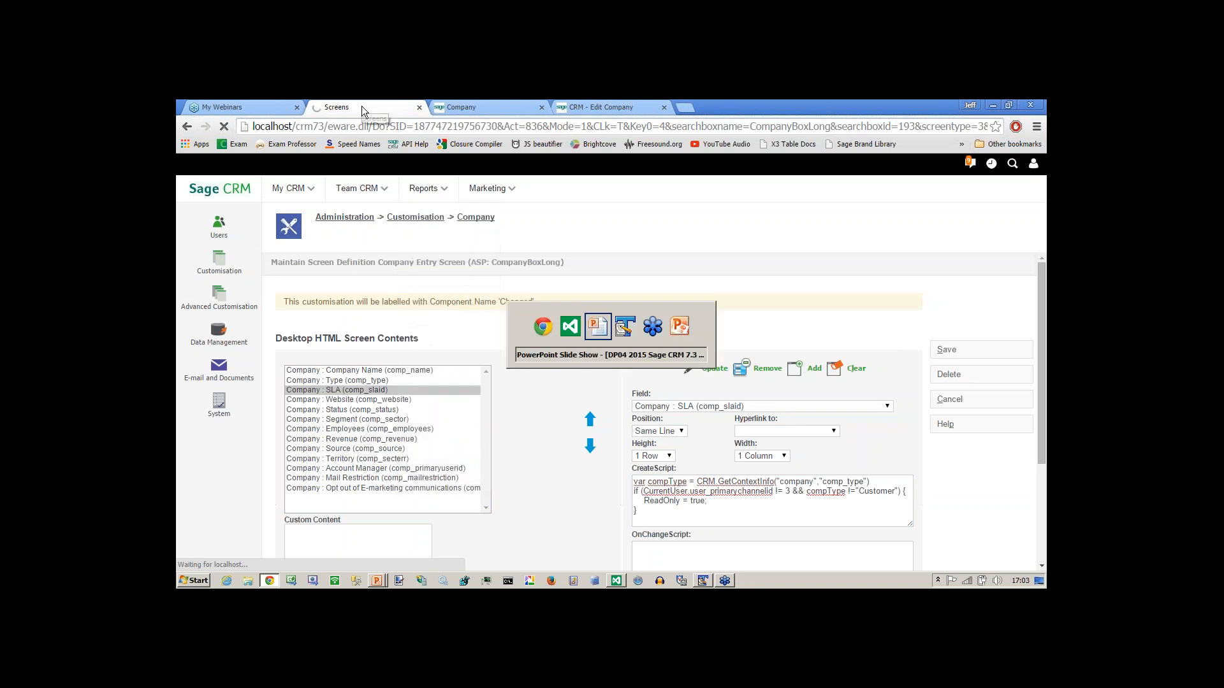